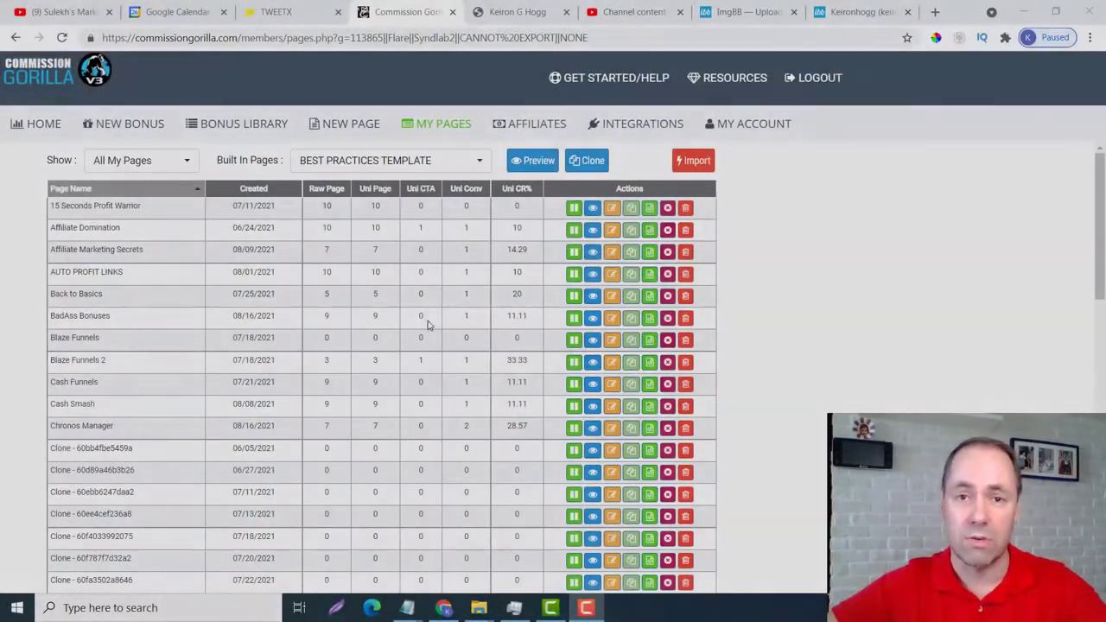
Clone the existing Flare bonus page and acknowledge the notice about its temporary name
{"action": "scroll", "coordinate": [173, 444], "scroll_direction": "down", "scroll_amount": 2}
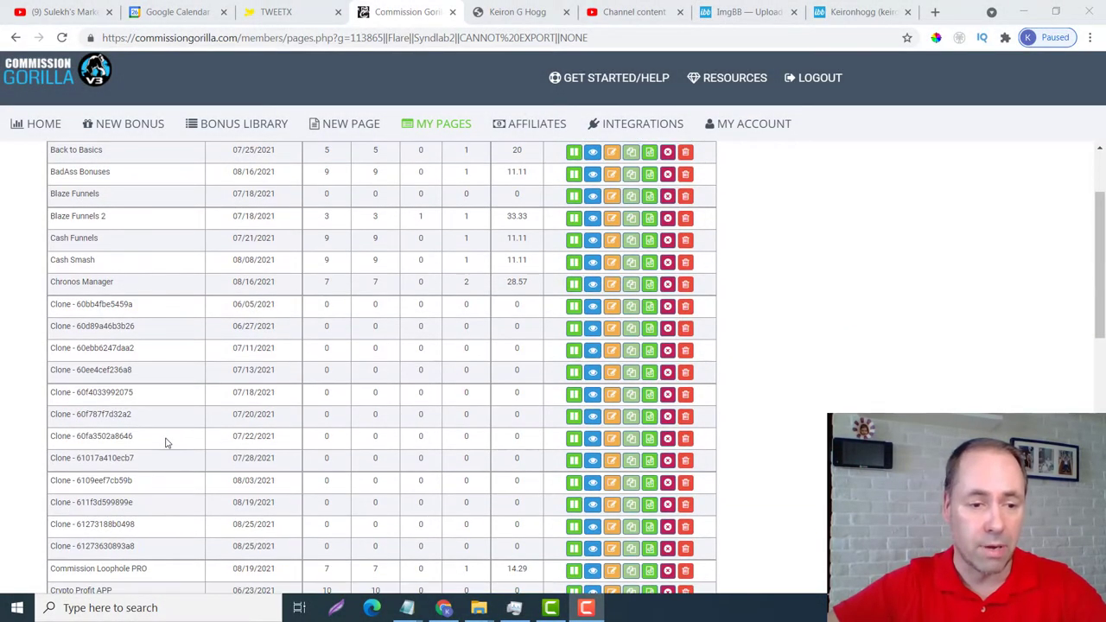
{"action": "scroll", "coordinate": [97, 445], "scroll_direction": "down", "scroll_amount": 2}
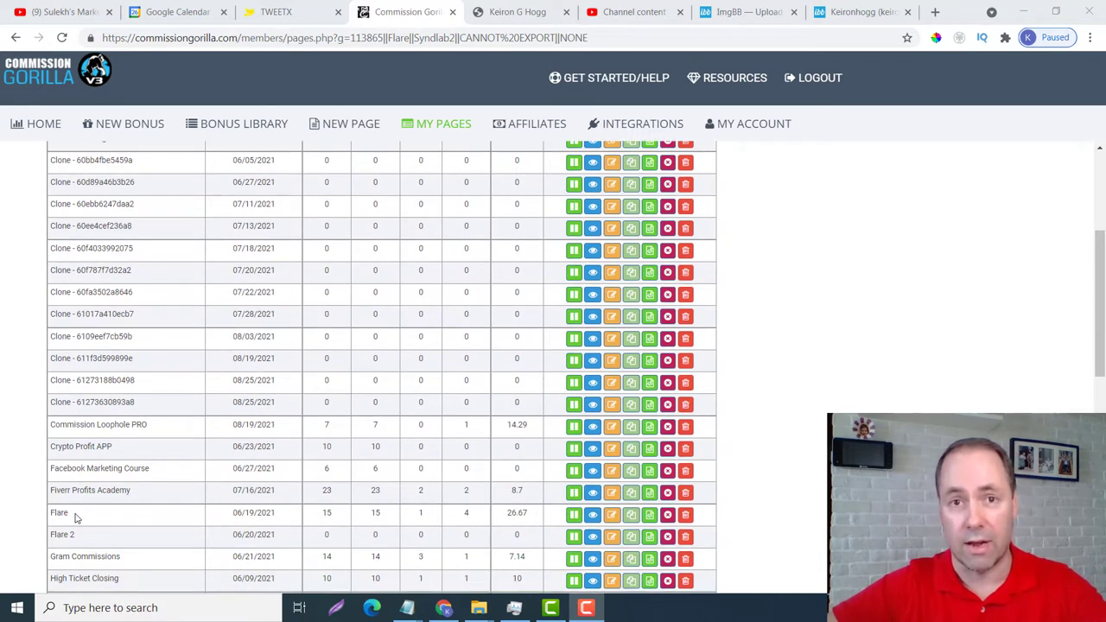
{"action": "left_click", "coordinate": [631, 515]}
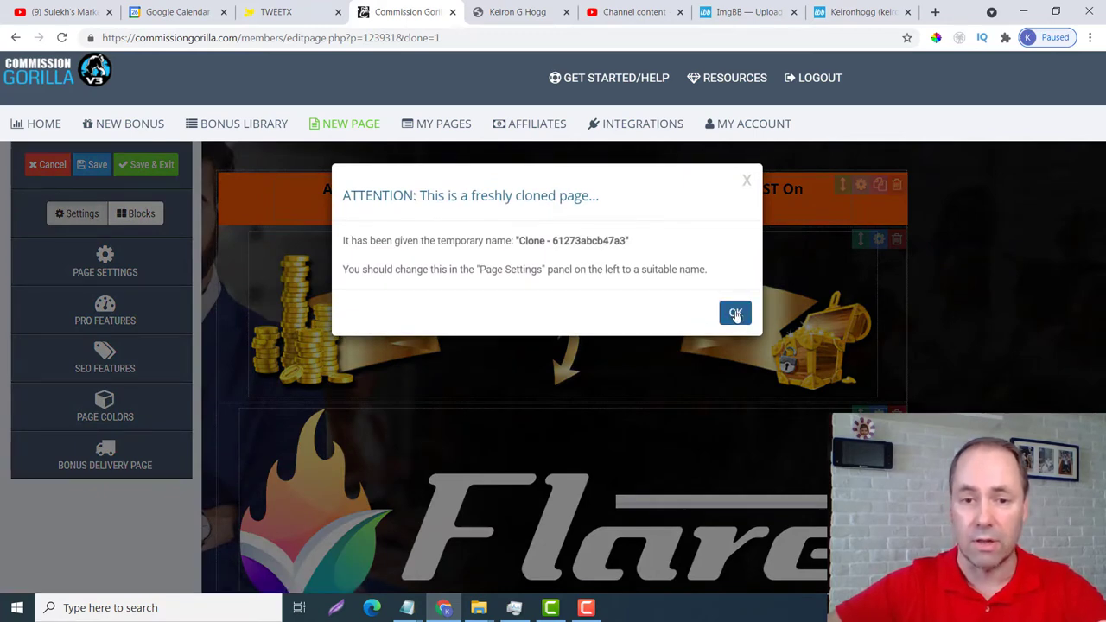
{"action": "left_click", "coordinate": [735, 314]}
Rename the cloned bonus page "Demo" in its page settings
{"action": "left_click", "coordinate": [105, 262]}
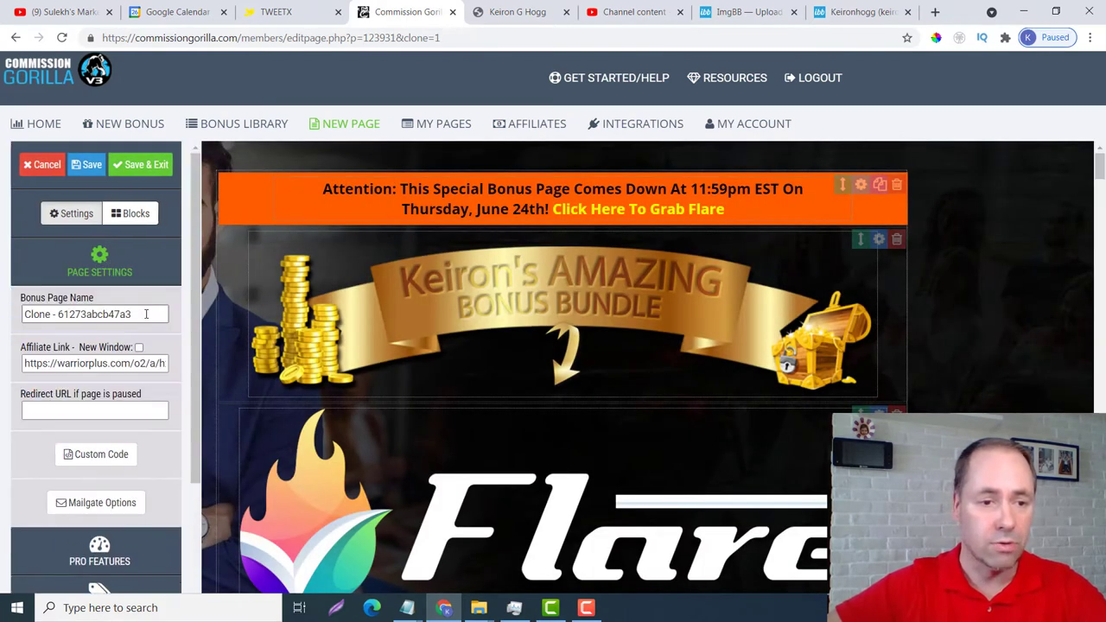
{"action": "triple_click", "coordinate": [146, 314]}
{"action": "type", "text": "Demo"}
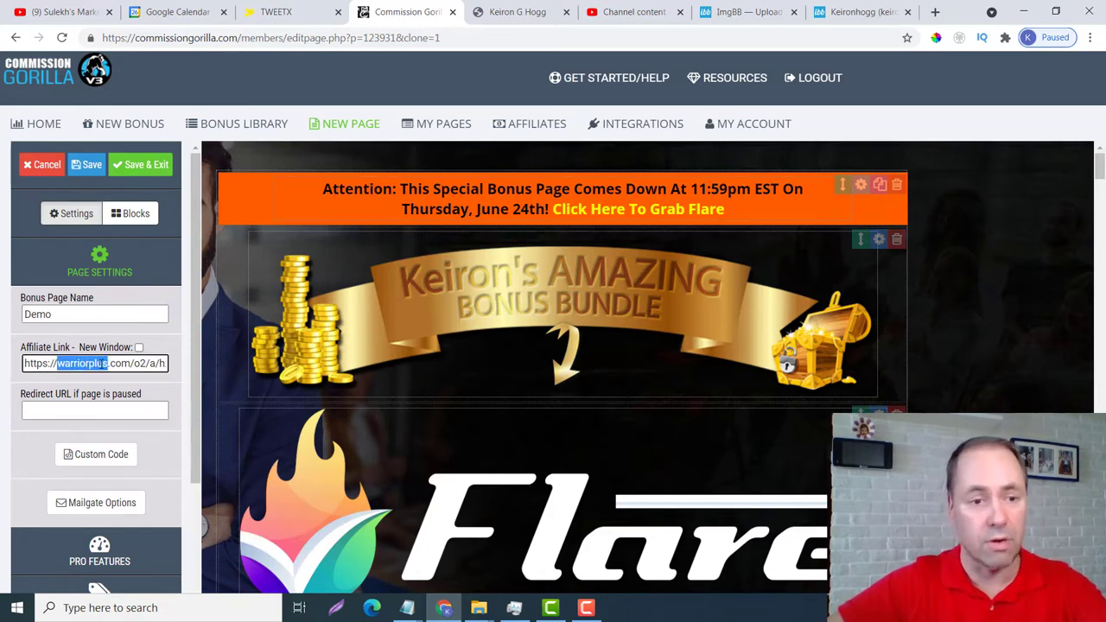
{"action": "triple_click", "coordinate": [101, 364]}
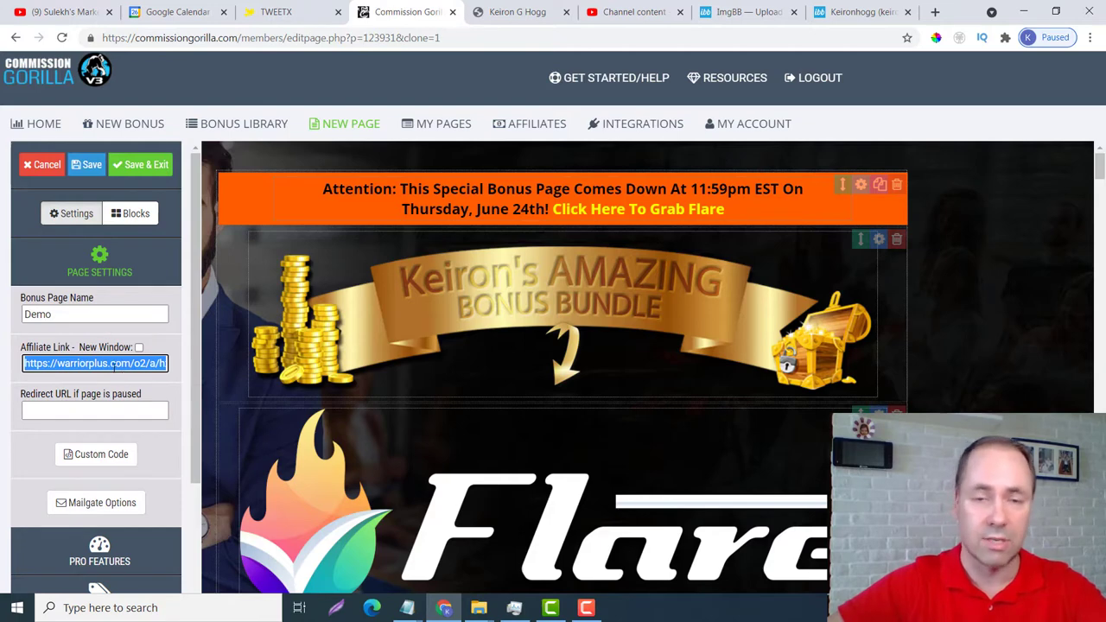
{"action": "left_click", "coordinate": [75, 313]}
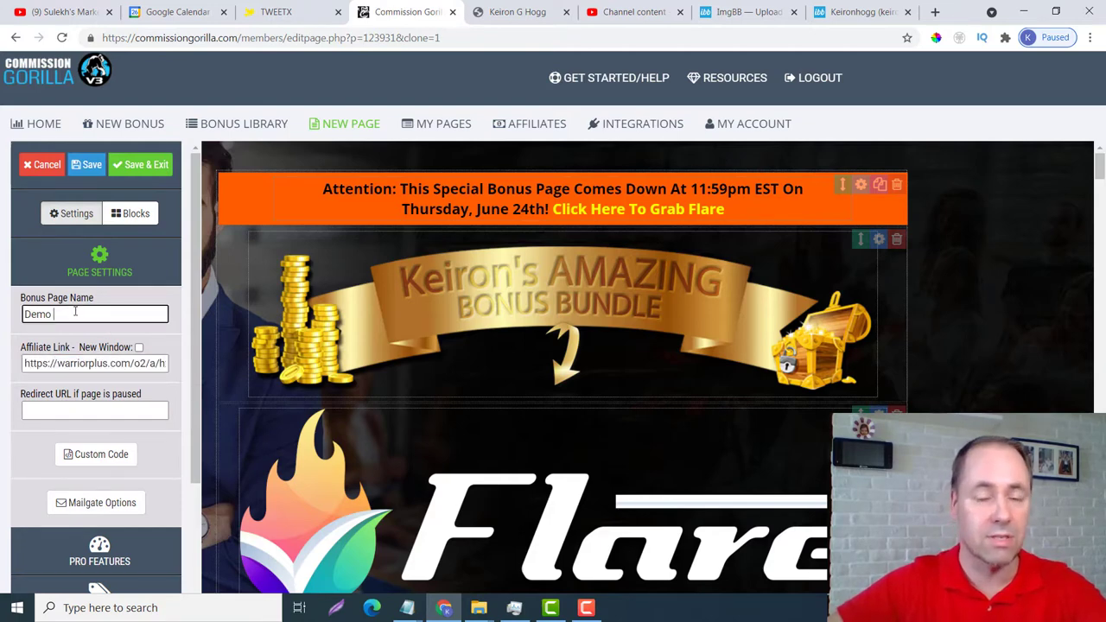
Examine the cloned page's layout, the TweetX sales page and the ImgBB image albums for content to swap in
{"action": "scroll", "coordinate": [803, 331], "scroll_direction": "down", "scroll_amount": 1}
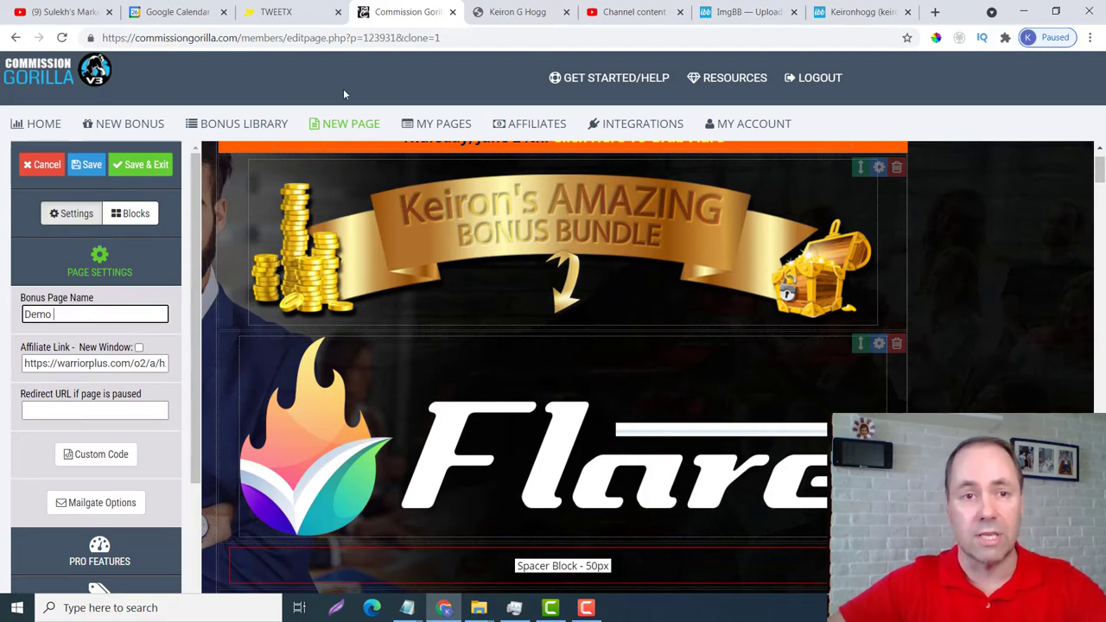
{"action": "left_click", "coordinate": [277, 11]}
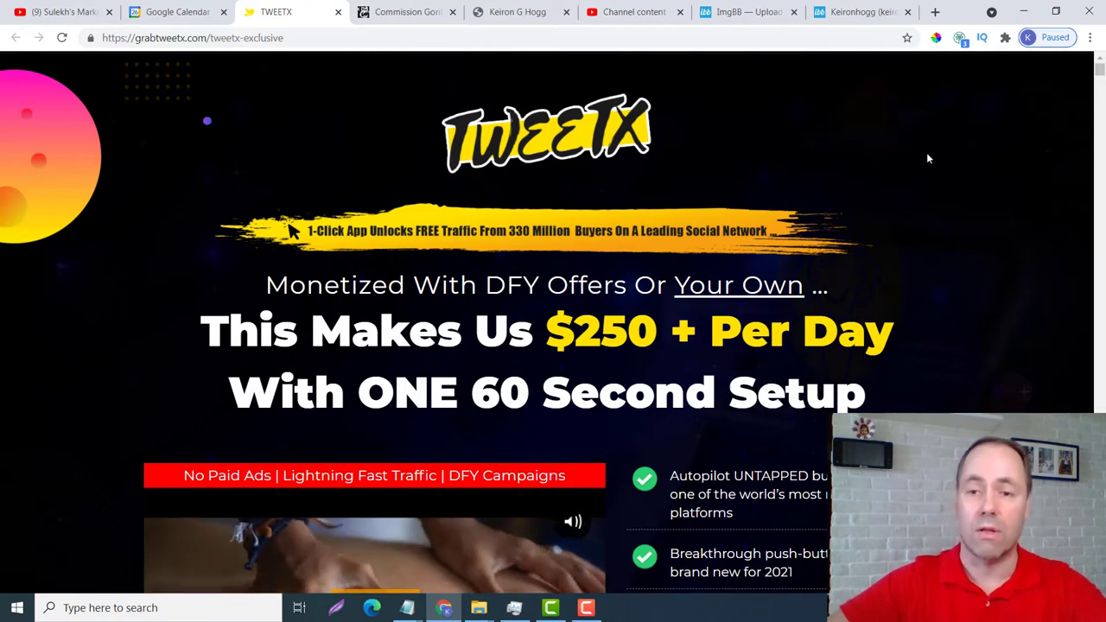
{"action": "scroll", "coordinate": [934, 203], "scroll_direction": "down", "scroll_amount": 1}
{"action": "scroll", "coordinate": [966, 246], "scroll_direction": "up", "scroll_amount": 1}
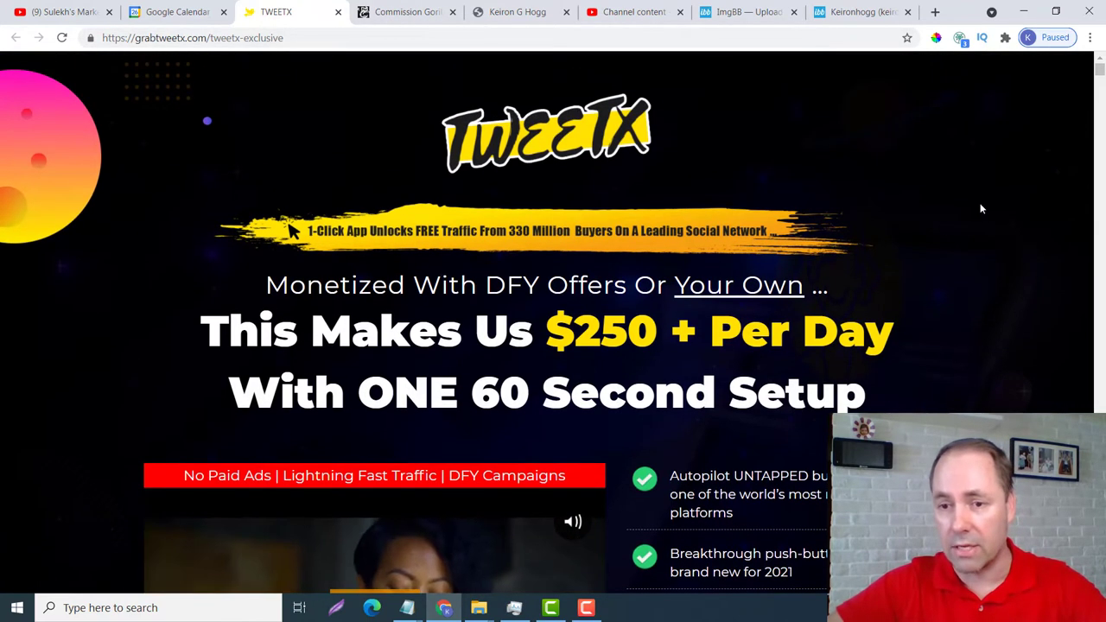
{"action": "left_click", "coordinate": [363, 12]}
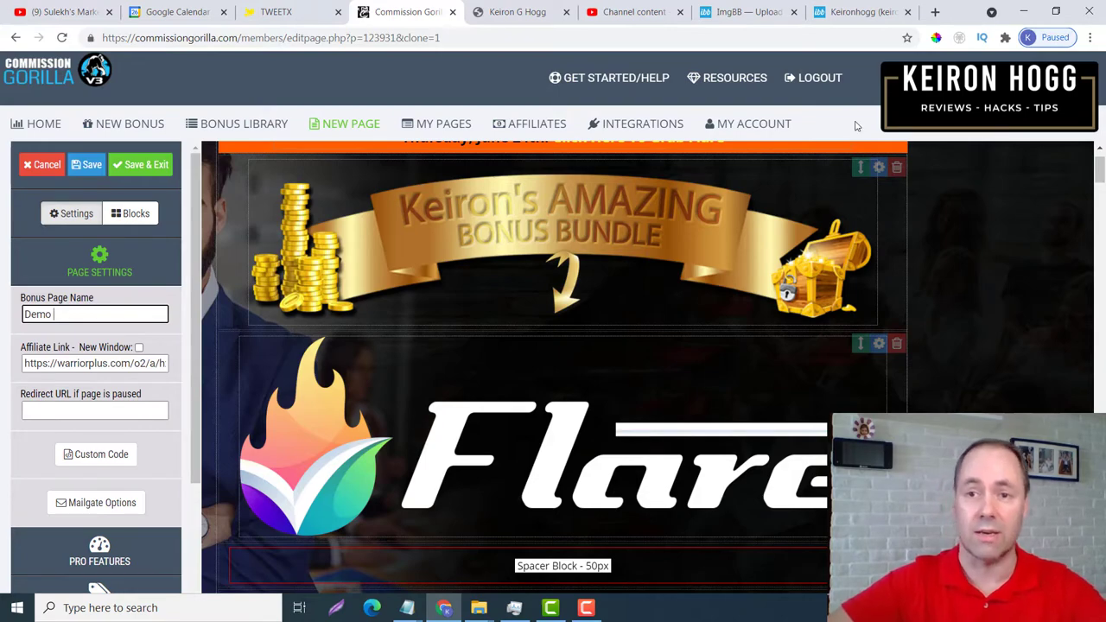
{"action": "left_click", "coordinate": [864, 12]}
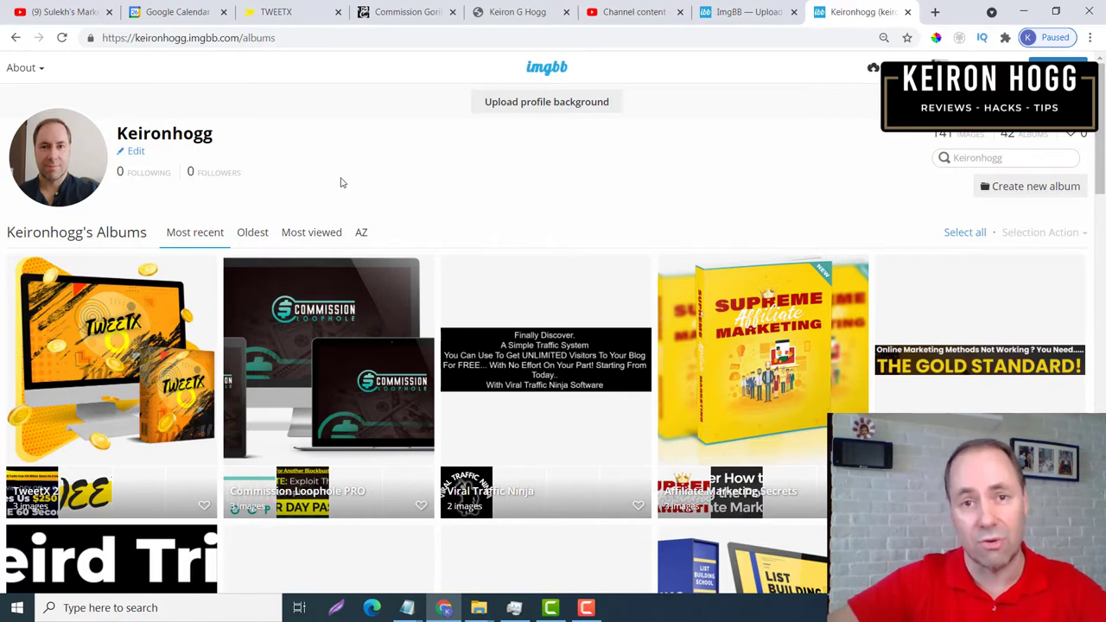
{"action": "left_click", "coordinate": [409, 14]}
{"action": "scroll", "coordinate": [650, 259], "scroll_direction": "down", "scroll_amount": 2}
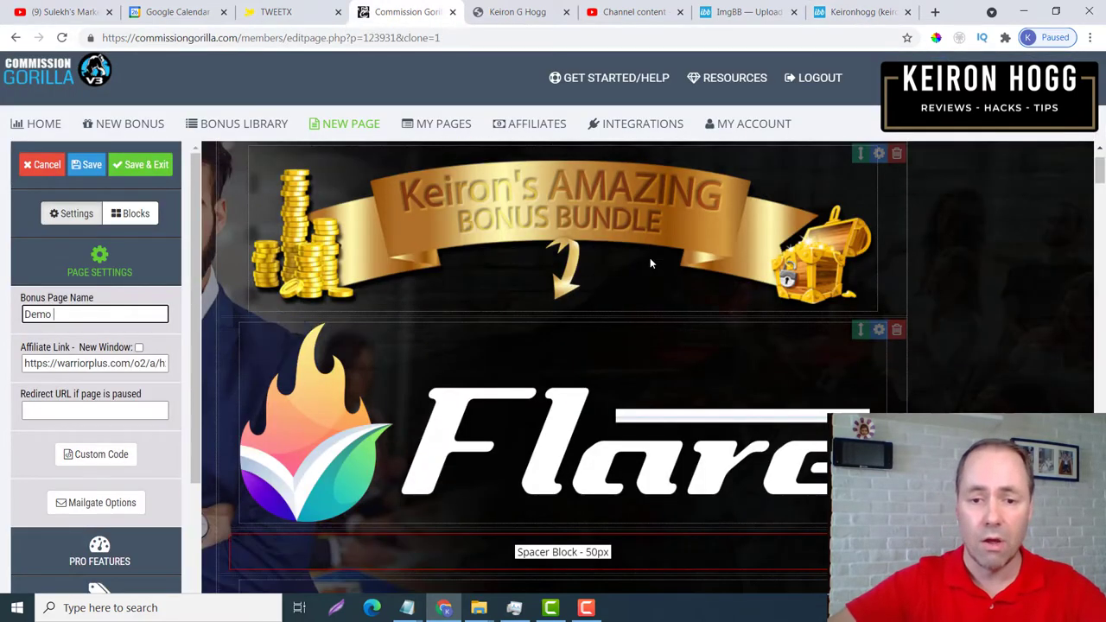
{"action": "scroll", "coordinate": [640, 307], "scroll_direction": "up", "scroll_amount": 2}
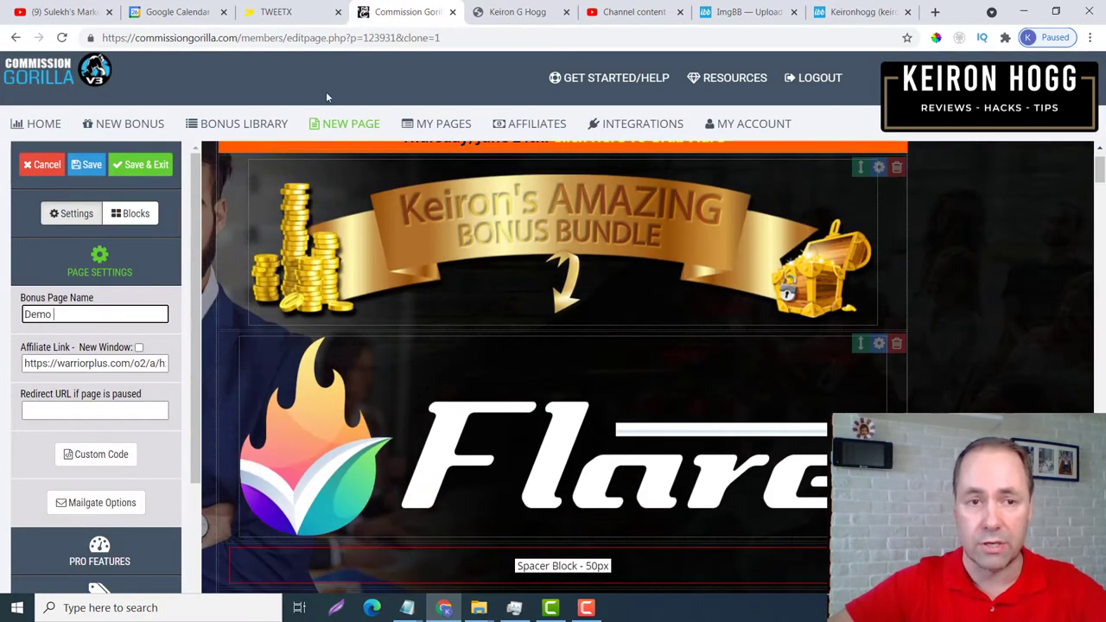
{"action": "scroll", "coordinate": [606, 438], "scroll_direction": "down", "scroll_amount": 5}
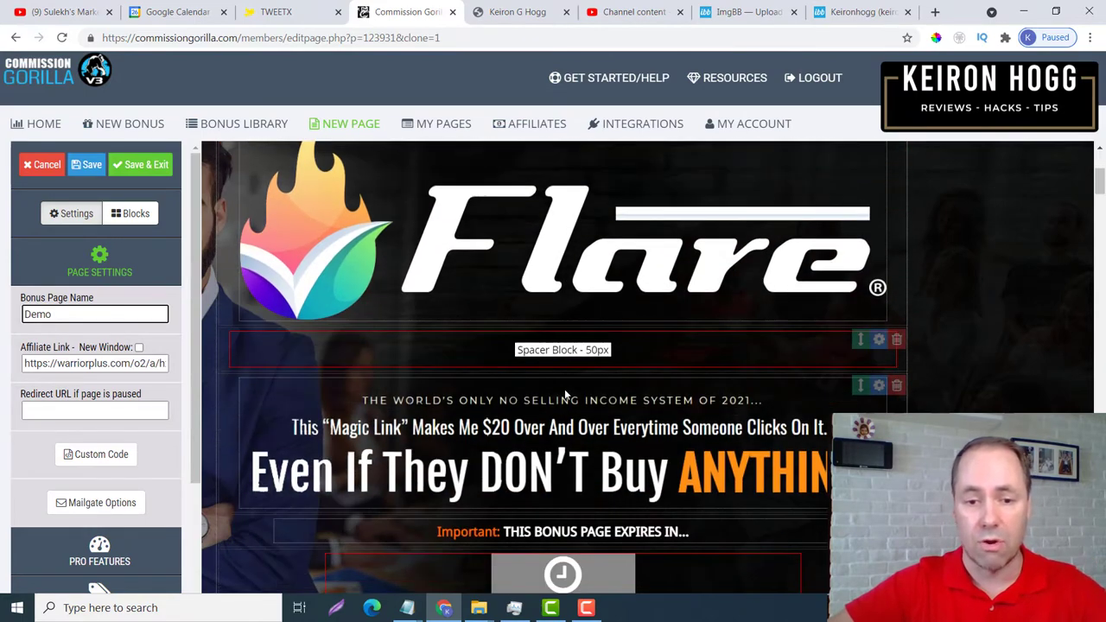
{"action": "scroll", "coordinate": [553, 437], "scroll_direction": "down", "scroll_amount": 12}
{"action": "scroll", "coordinate": [592, 312], "scroll_direction": "up", "scroll_amount": 18}
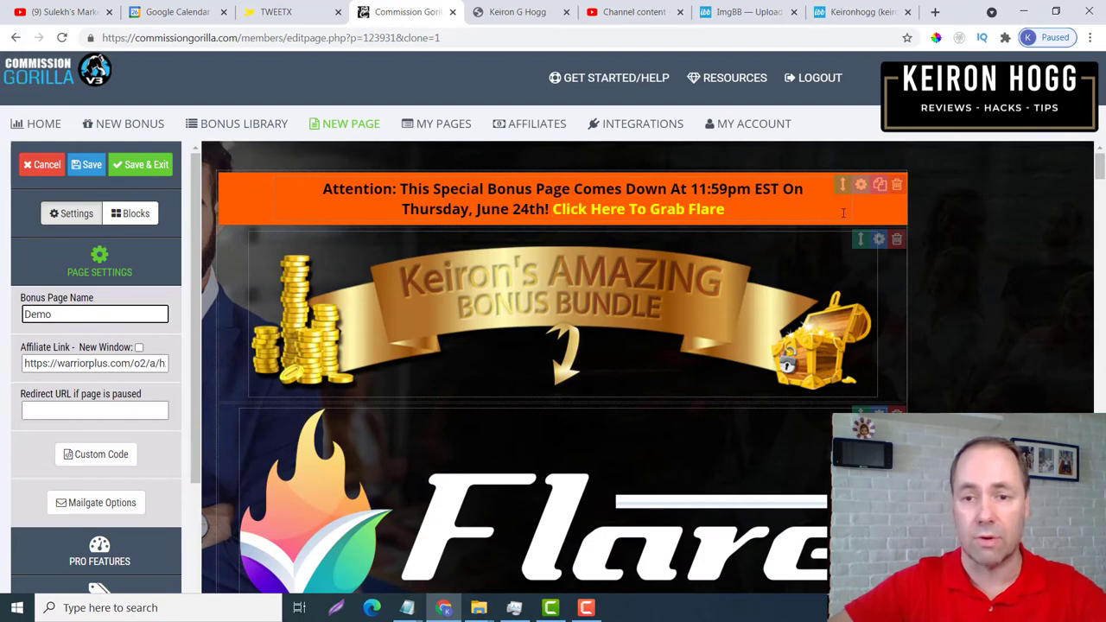
Inspect the TweetX sales page's header section, open its background image separately and copy the image's web address
{"action": "left_click", "coordinate": [276, 12]}
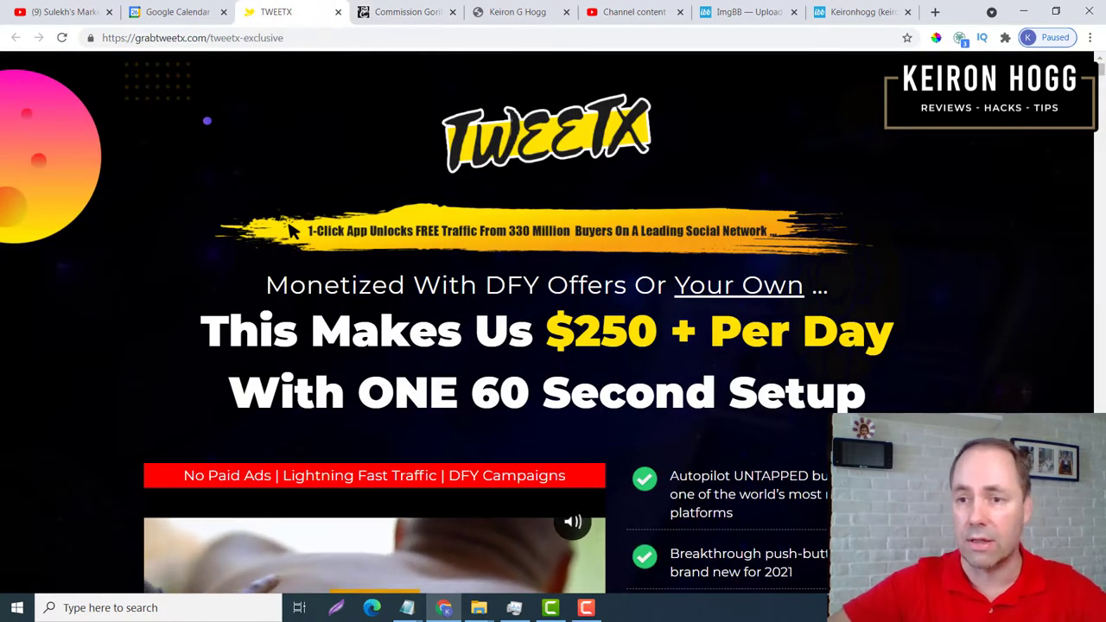
{"action": "right_click", "coordinate": [880, 67]}
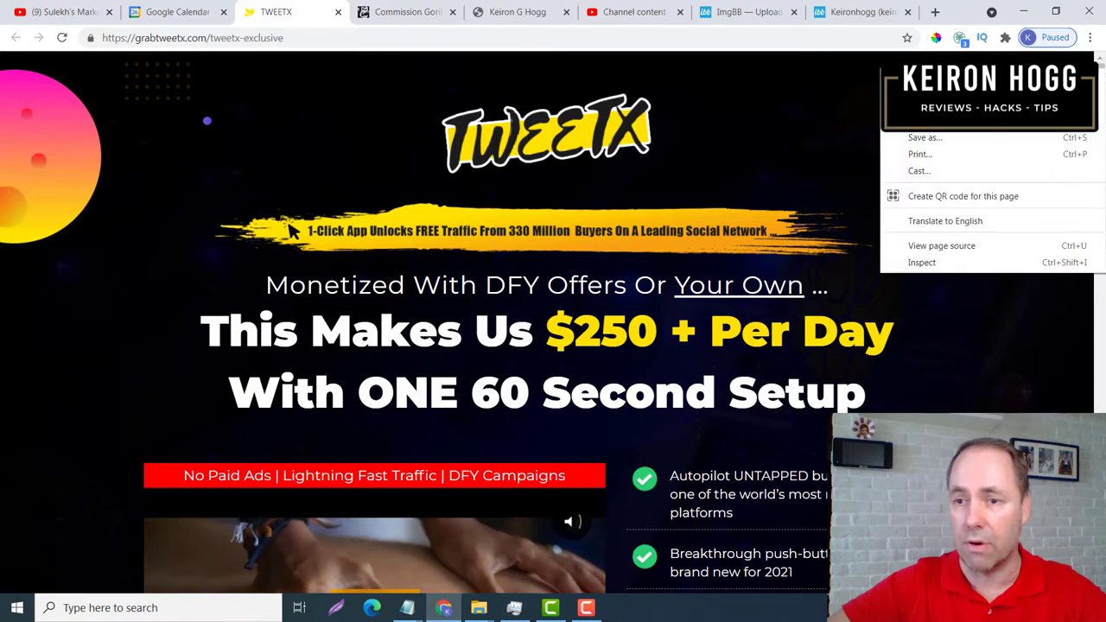
{"action": "left_click", "coordinate": [995, 269]}
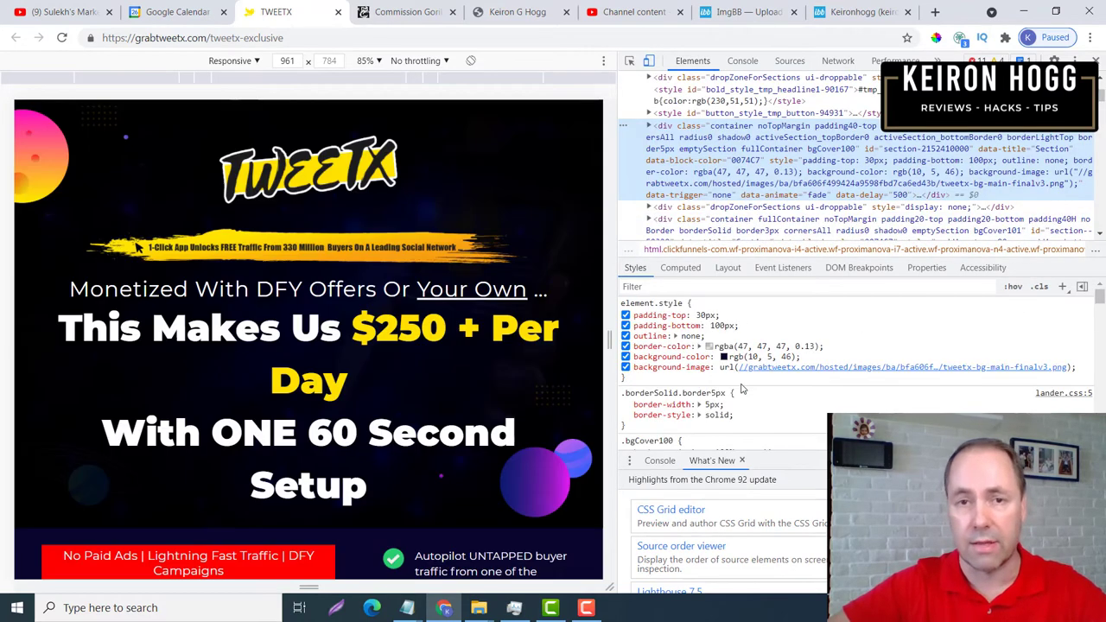
{"action": "mouse_move", "coordinate": [876, 369]}
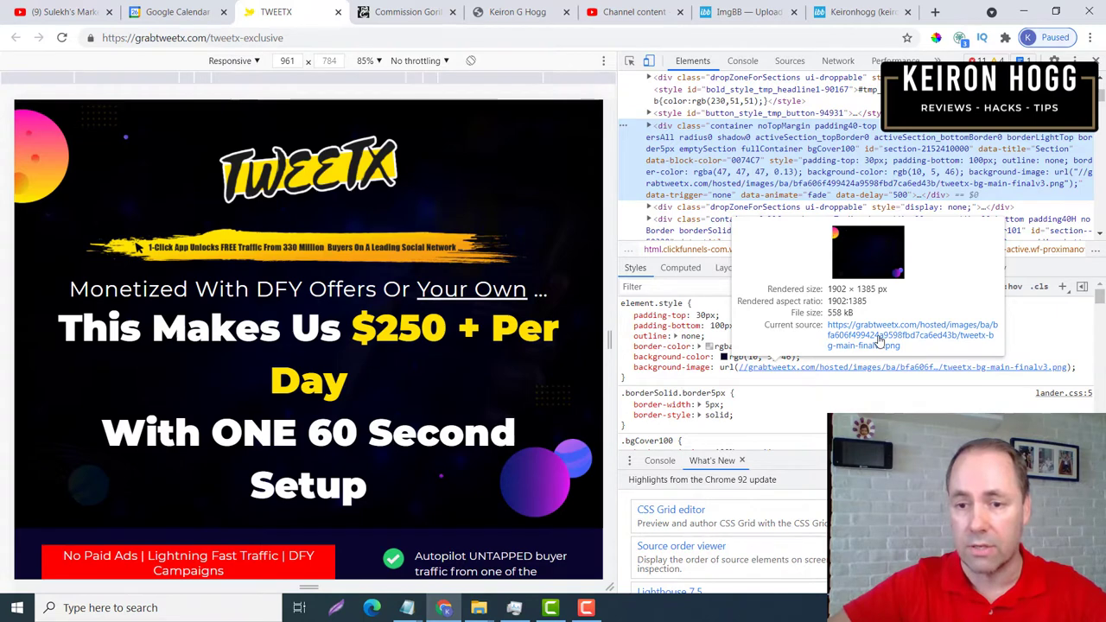
{"action": "left_click", "coordinate": [880, 339]}
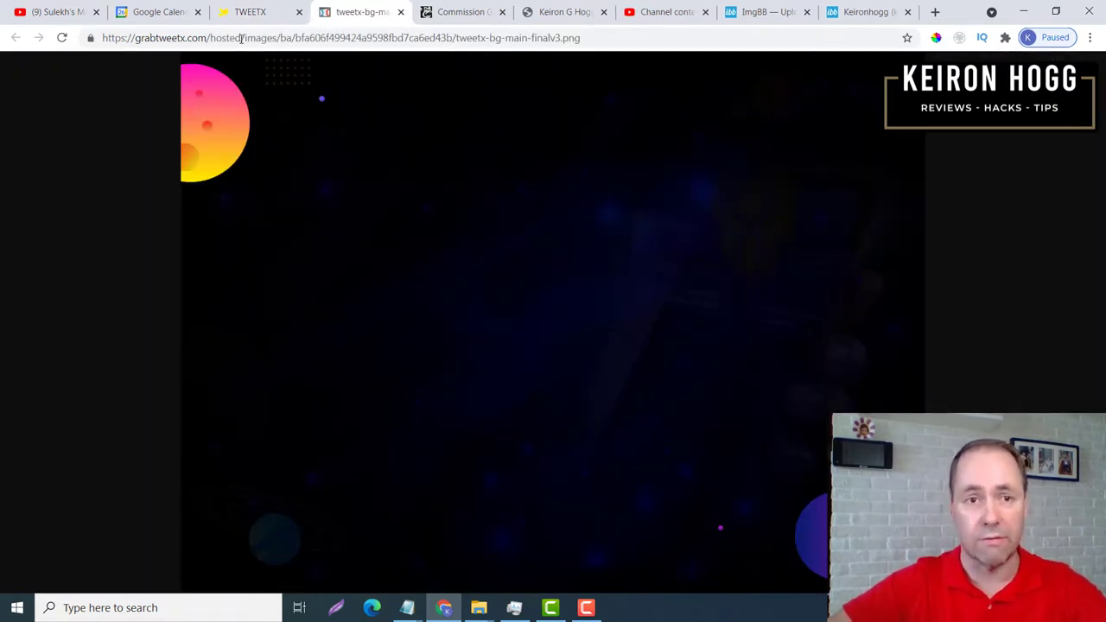
{"action": "left_click_drag", "start_coordinate": [584, 37], "coordinate": [95, 38]}
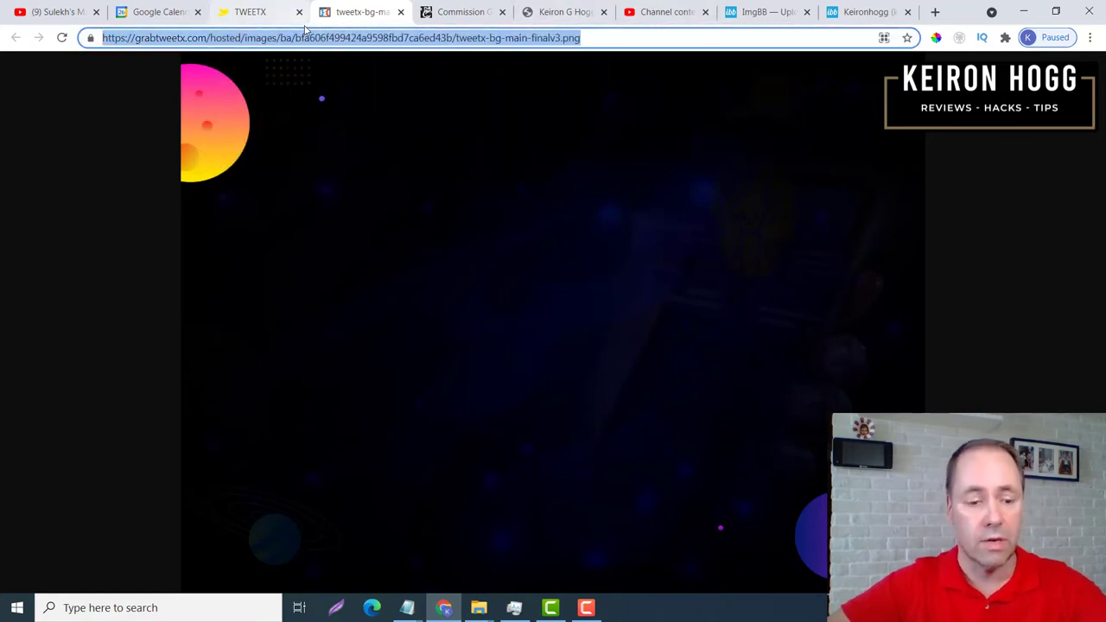
Clear the Demo page's existing background image and set the copied TweetX background URL in its place
{"action": "left_click", "coordinate": [483, 13]}
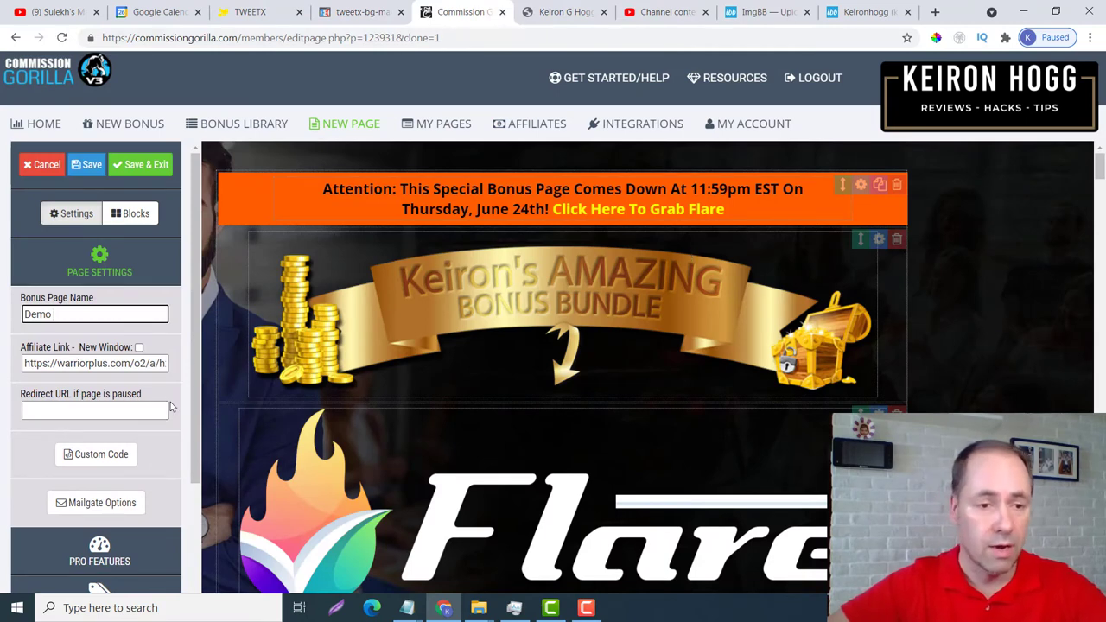
{"action": "scroll", "coordinate": [159, 401], "scroll_direction": "down", "scroll_amount": 3}
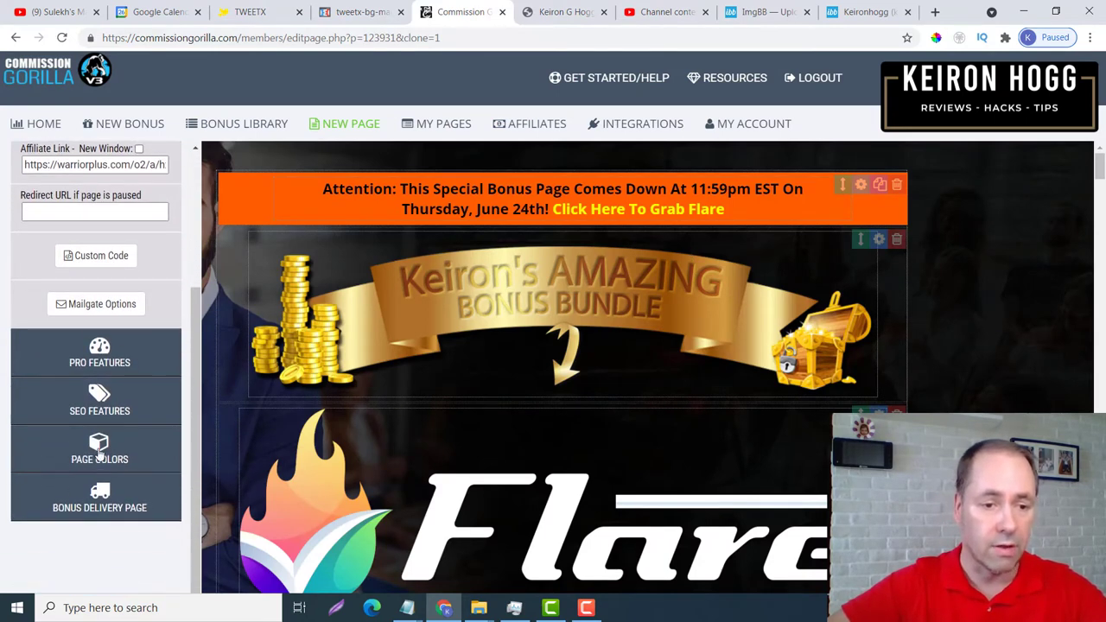
{"action": "left_click", "coordinate": [103, 452]}
{"action": "scroll", "coordinate": [103, 452], "scroll_direction": "down", "scroll_amount": 2}
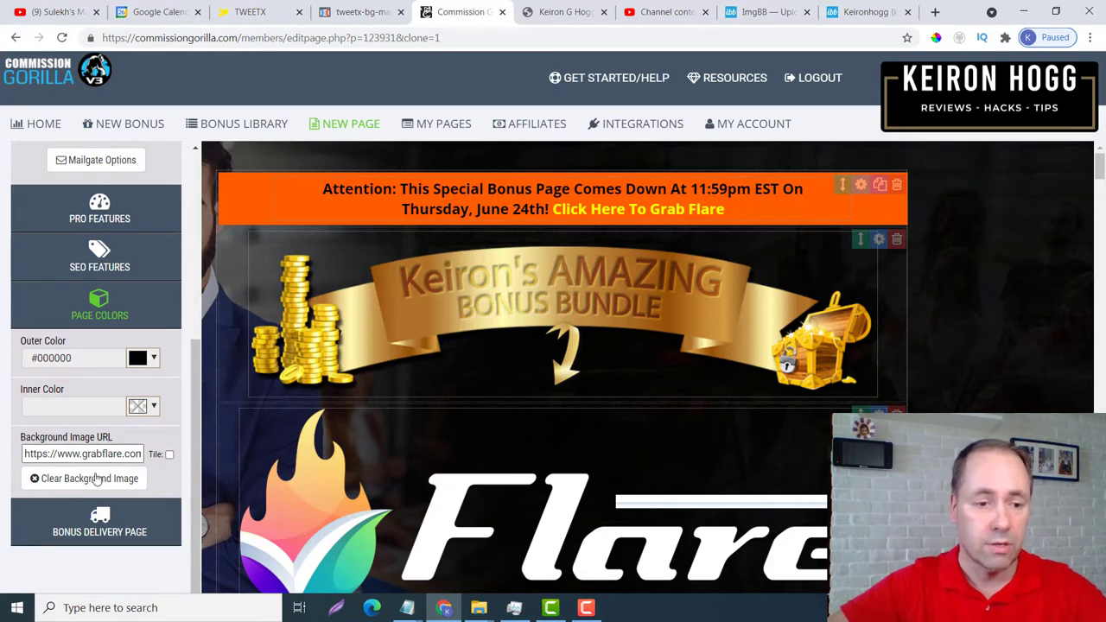
{"action": "left_click", "coordinate": [37, 482]}
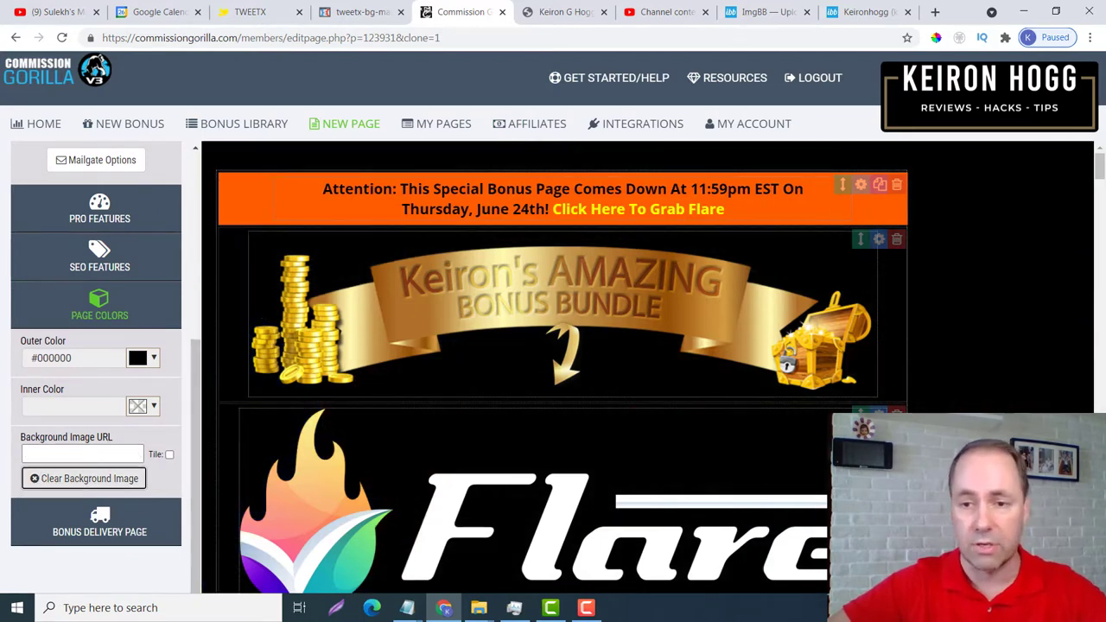
{"action": "left_click", "coordinate": [75, 455]}
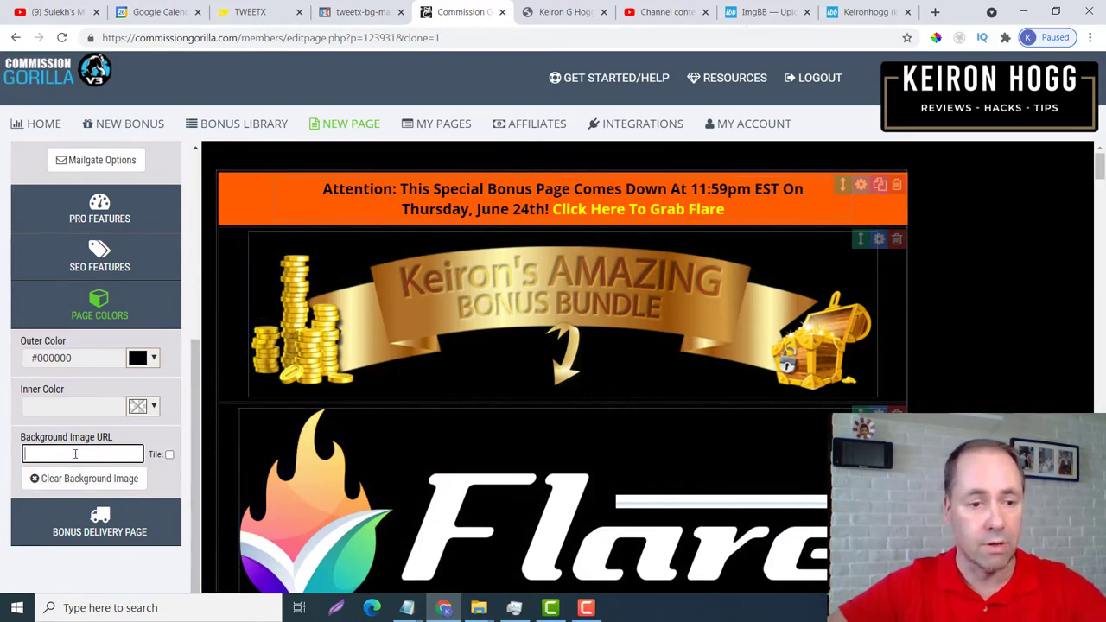
{"action": "key", "text": "ctrl+v"}
{"action": "left_click", "coordinate": [984, 254]}
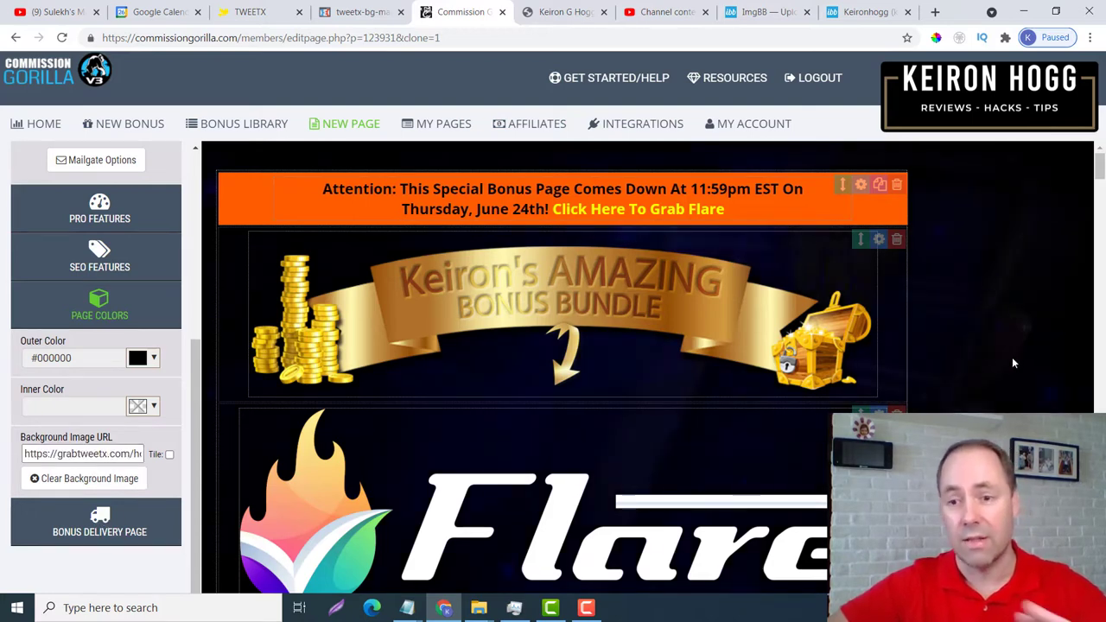
Close the developer tools on the TweetX sales page and return to the bonus page editor
{"action": "left_click", "coordinate": [257, 19]}
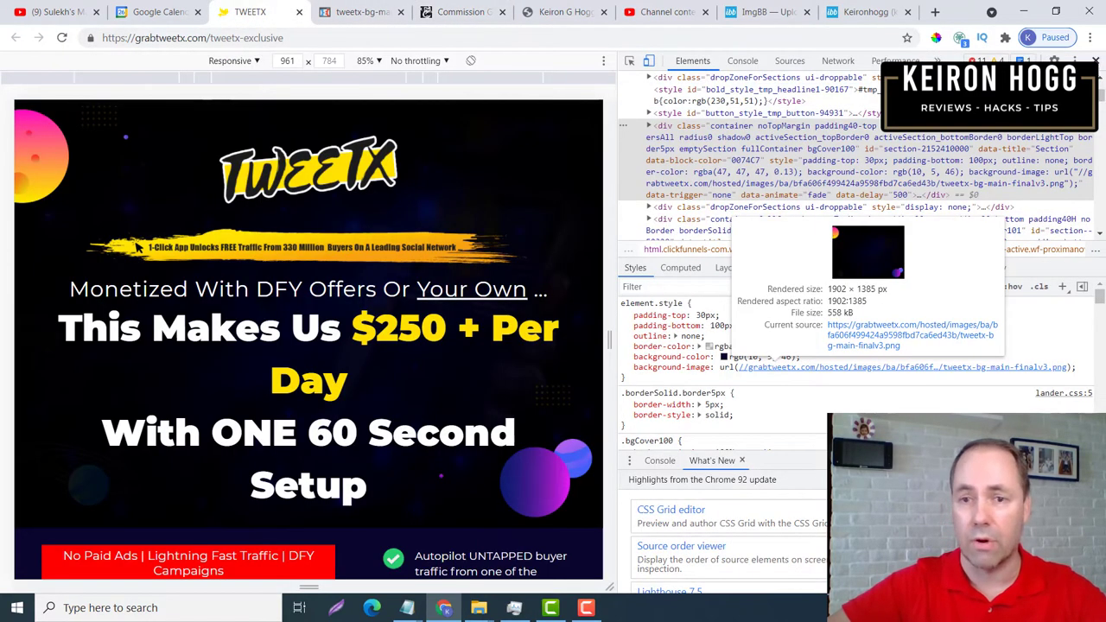
{"action": "key", "text": "F12"}
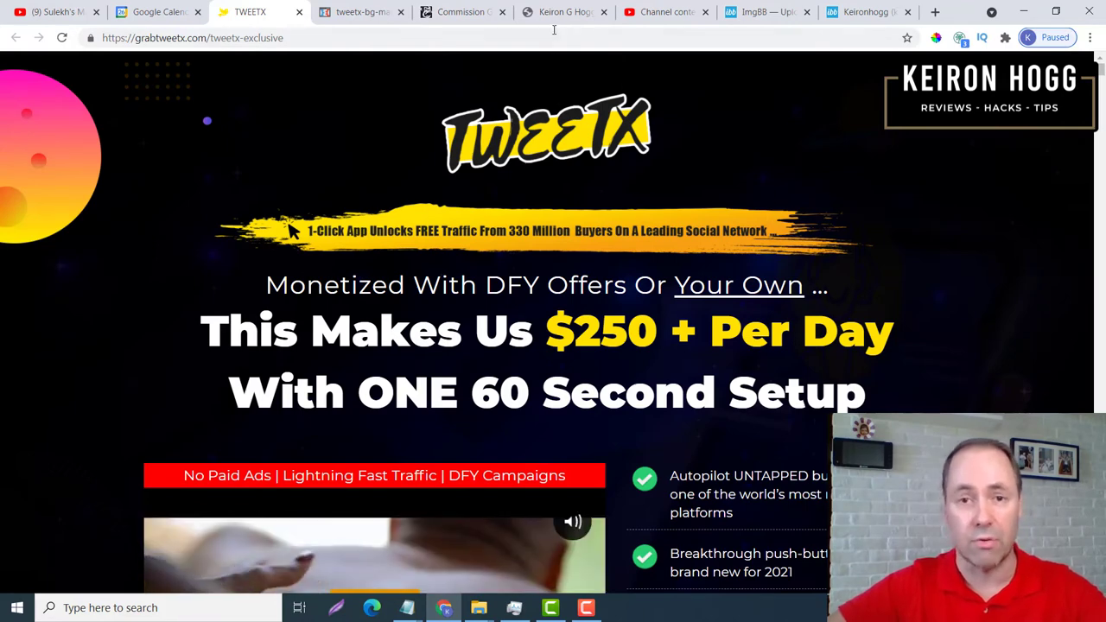
{"action": "left_click", "coordinate": [449, 14]}
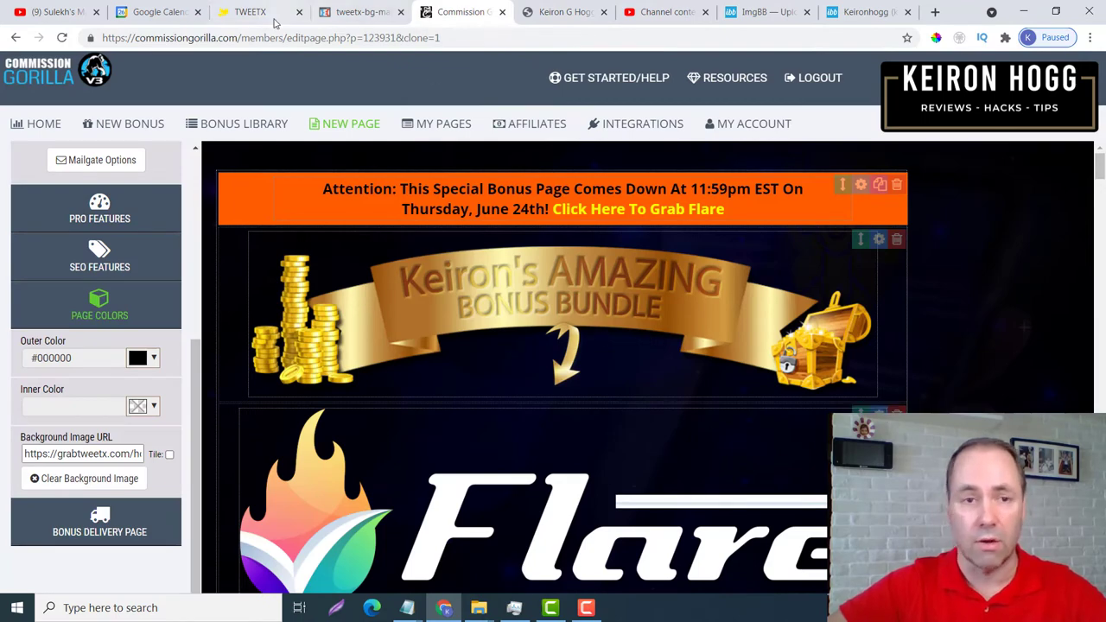
Open the TweetX 2 album on ImgBB, view the tweetx-logo-1 image full size and copy its image address
{"action": "left_click", "coordinate": [860, 15]}
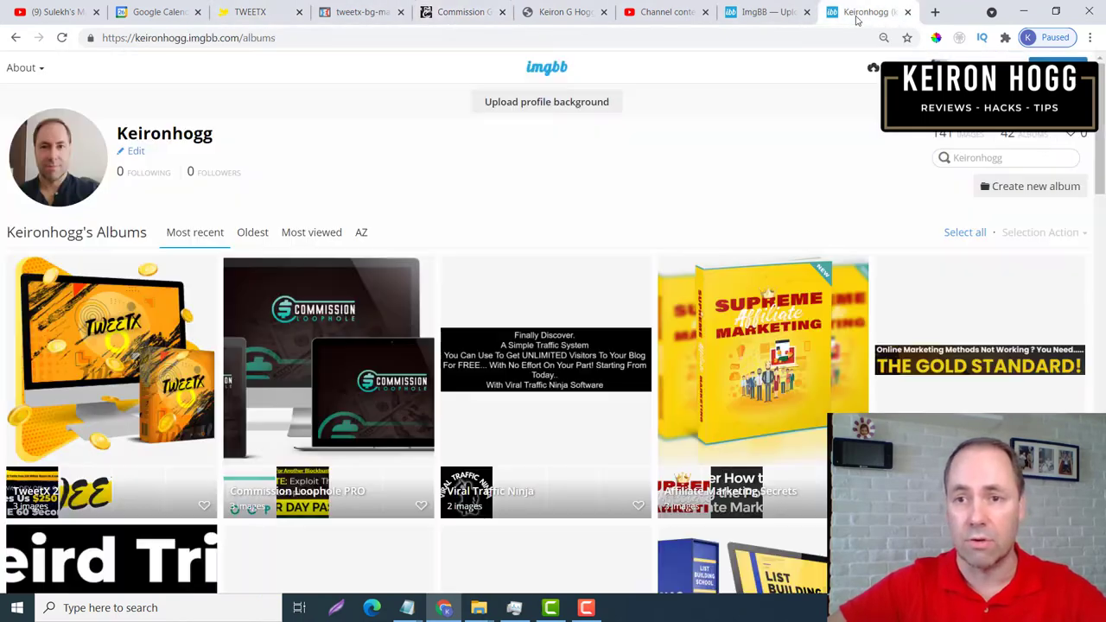
{"action": "left_click", "coordinate": [128, 406]}
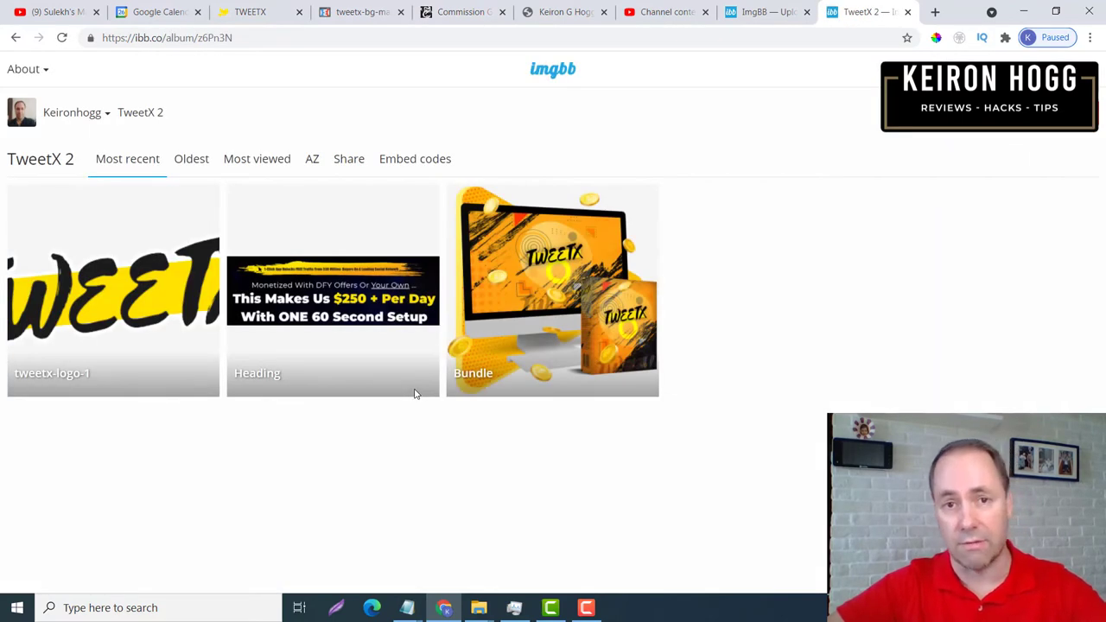
{"action": "left_click", "coordinate": [138, 285]}
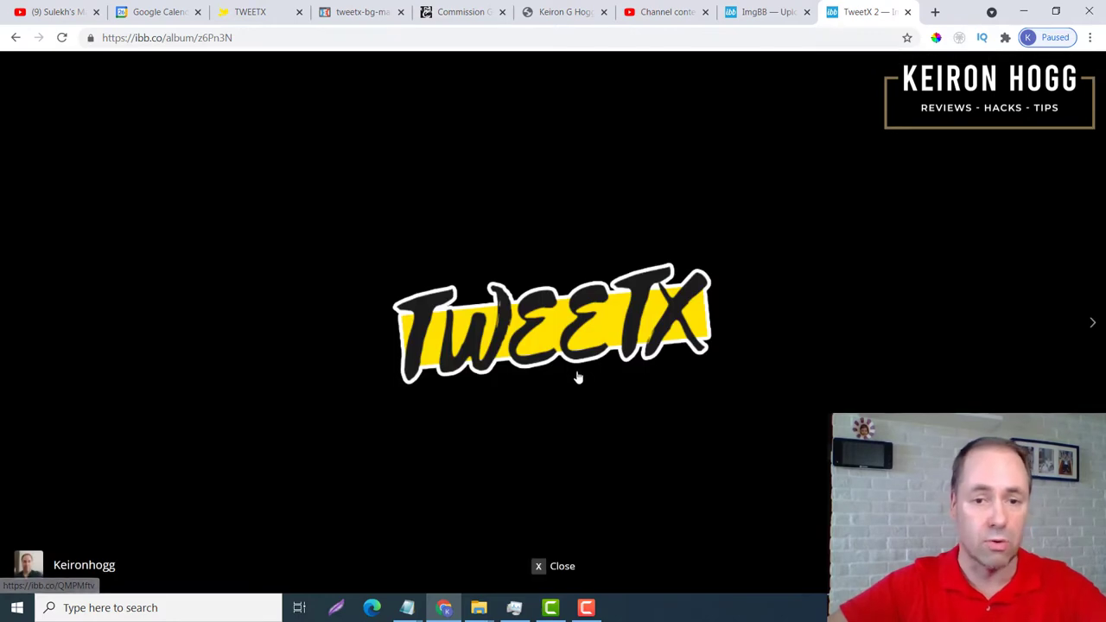
{"action": "right_click", "coordinate": [550, 316]}
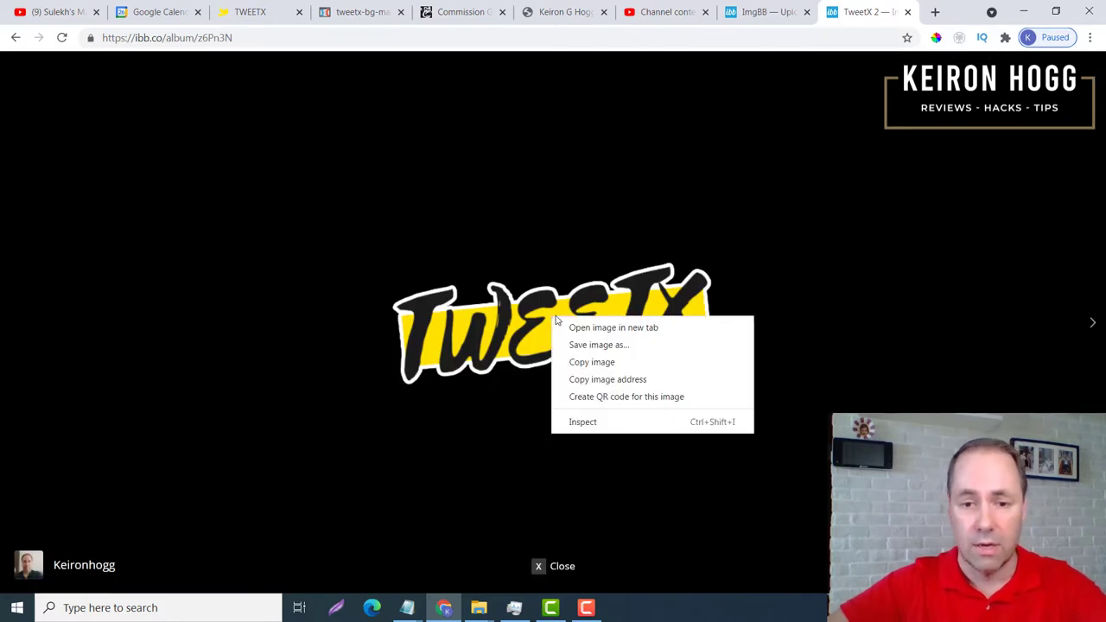
{"action": "left_click", "coordinate": [631, 388]}
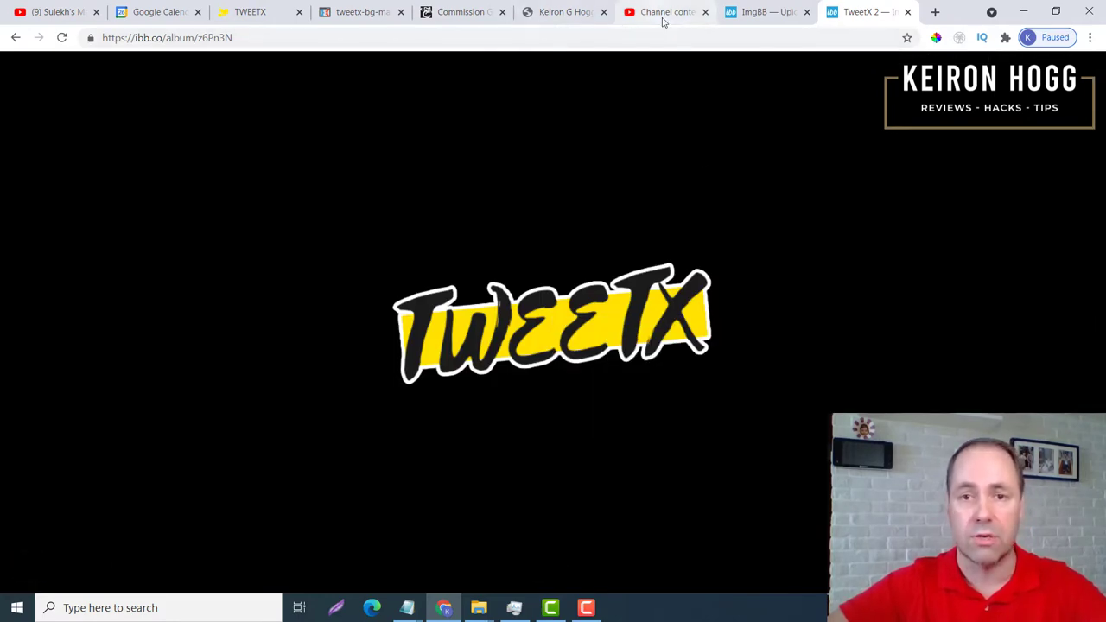
Return to the Commission Gorilla page editor and replace the Flare logo's image URL with the copied TweetX logo address
{"action": "left_click", "coordinate": [460, 12]}
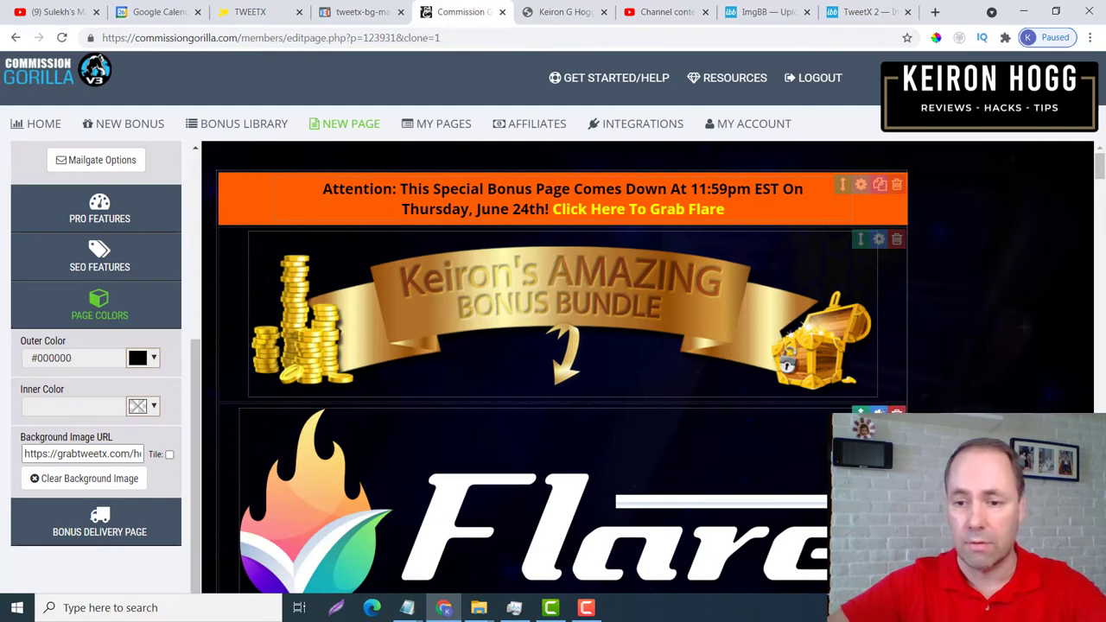
{"action": "left_click", "coordinate": [879, 239]}
{"action": "left_click_drag", "start_coordinate": [622, 295], "coordinate": [308, 298]}
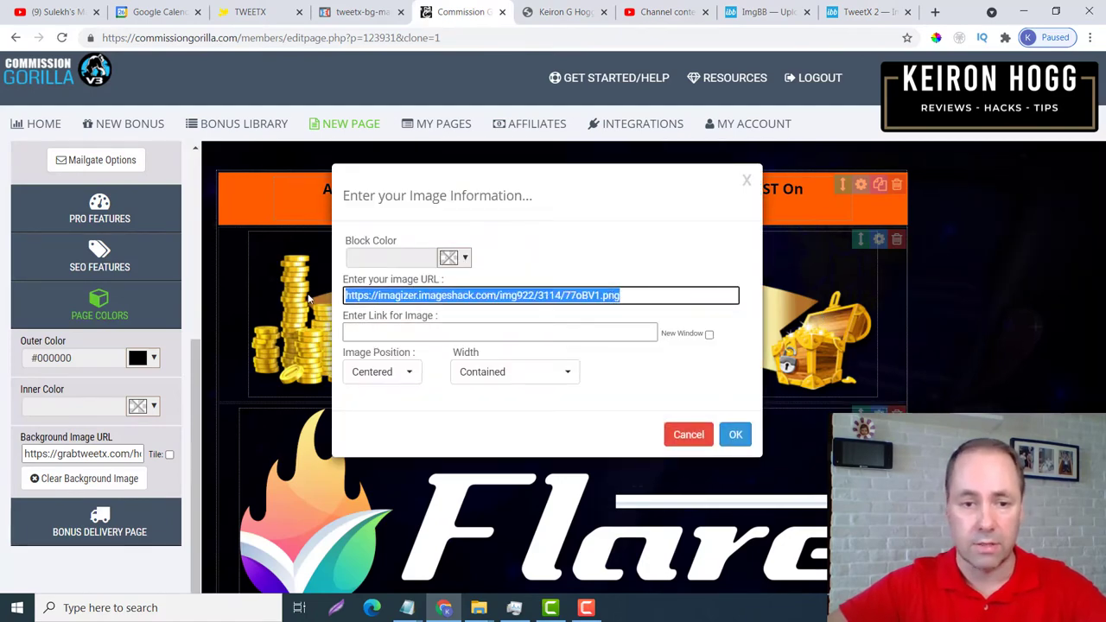
{"action": "key", "text": "ctrl+v"}
{"action": "left_click", "coordinate": [736, 435]}
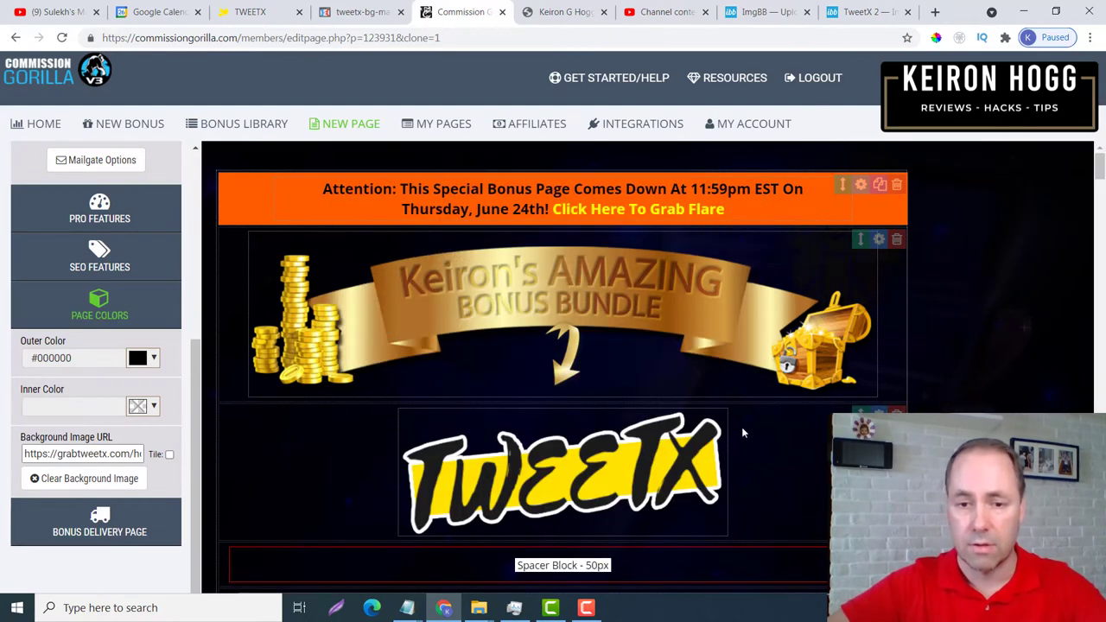
Return to the ImgBB TweetX 2 album, view the Heading image full size and copy its image address
{"action": "scroll", "coordinate": [742, 427], "scroll_direction": "down", "scroll_amount": 3}
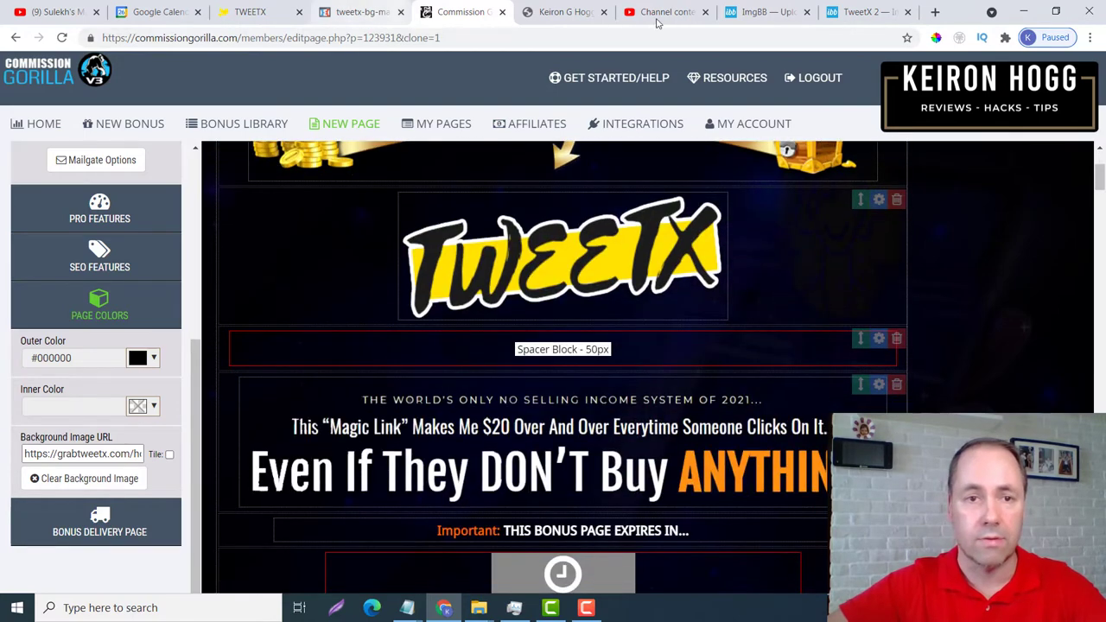
{"action": "left_click", "coordinate": [864, 11]}
{"action": "key", "text": "Escape"}
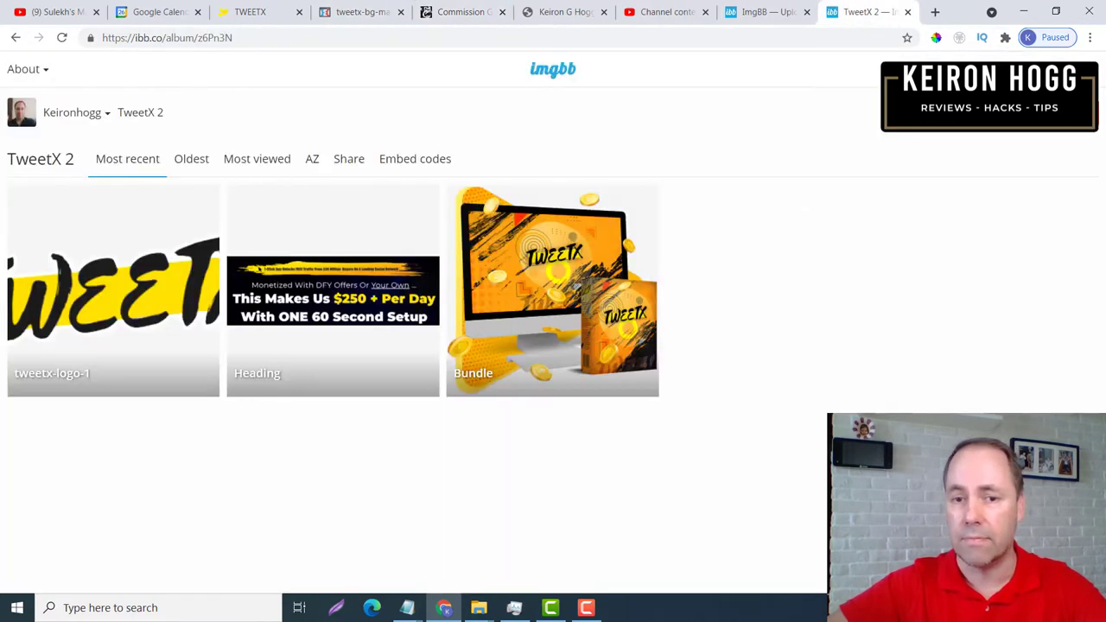
{"action": "left_click", "coordinate": [361, 299]}
{"action": "right_click", "coordinate": [496, 315]}
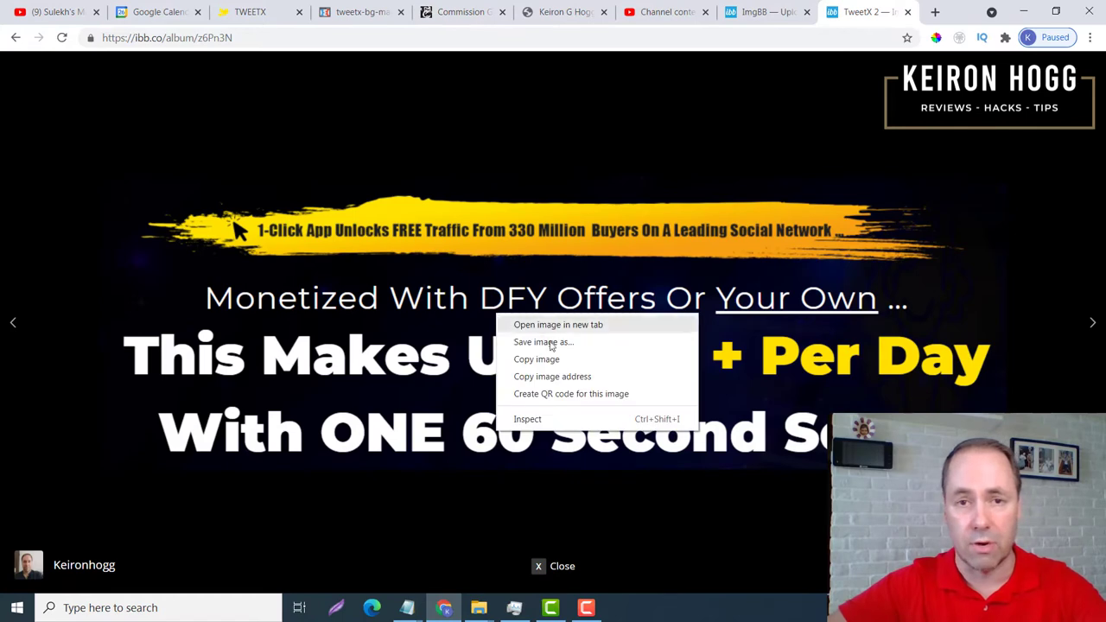
{"action": "left_click", "coordinate": [572, 377]}
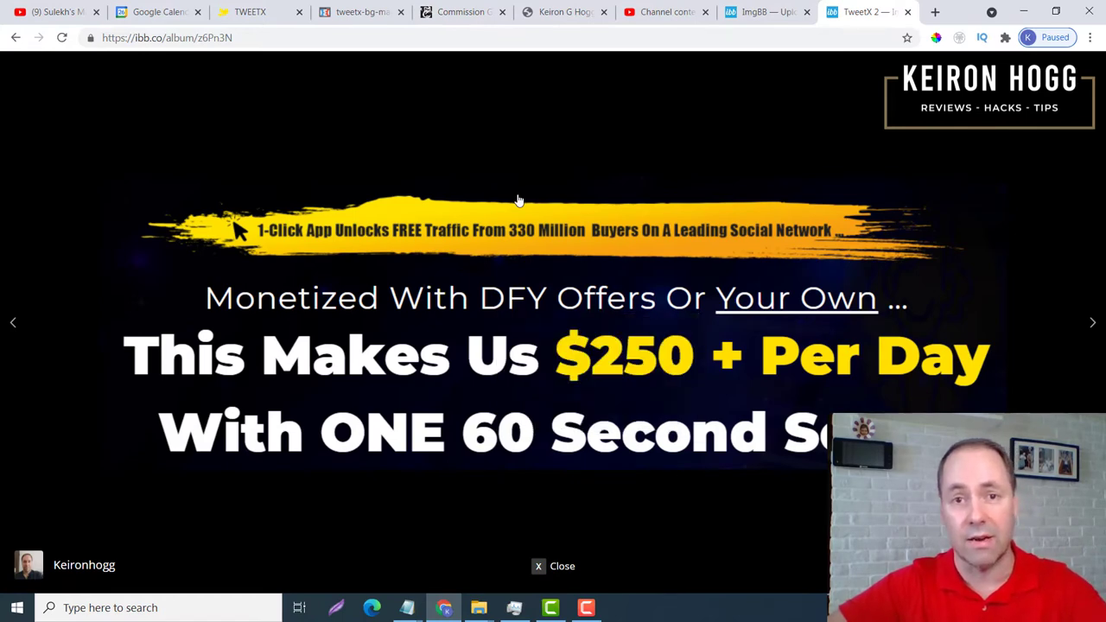
Back in the Commission Gorilla editor, replace the "Magic Link" headline image's URL with the copied Heading image address
{"action": "left_click", "coordinate": [449, 14]}
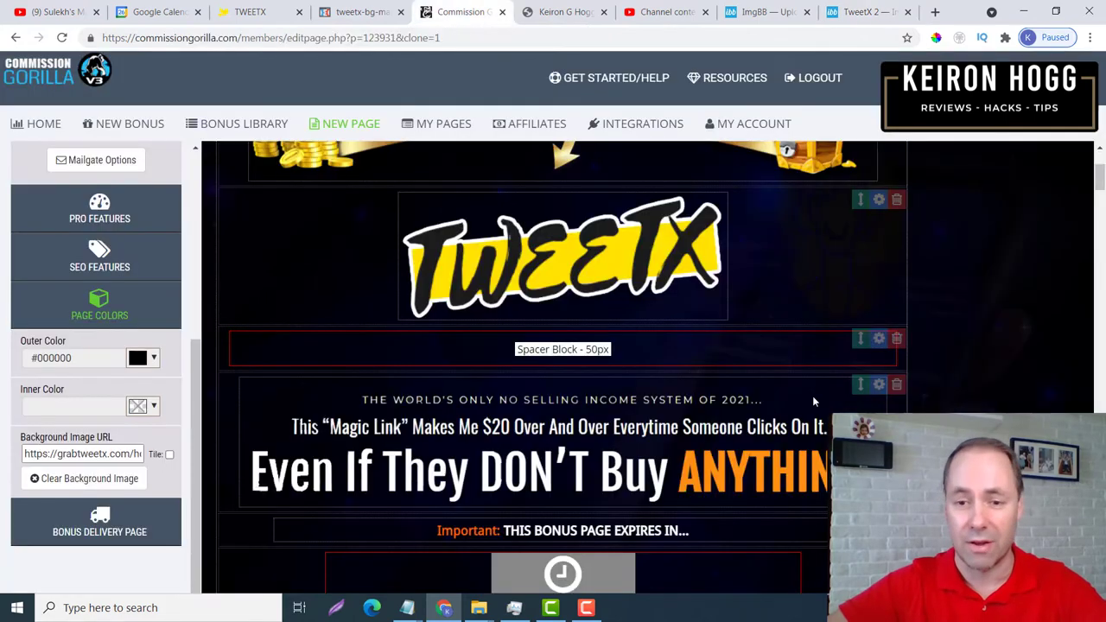
{"action": "left_click", "coordinate": [657, 295]}
{"action": "key", "text": "ctrl+a"}
{"action": "key", "text": "ctrl+v"}
{"action": "left_click", "coordinate": [736, 435]}
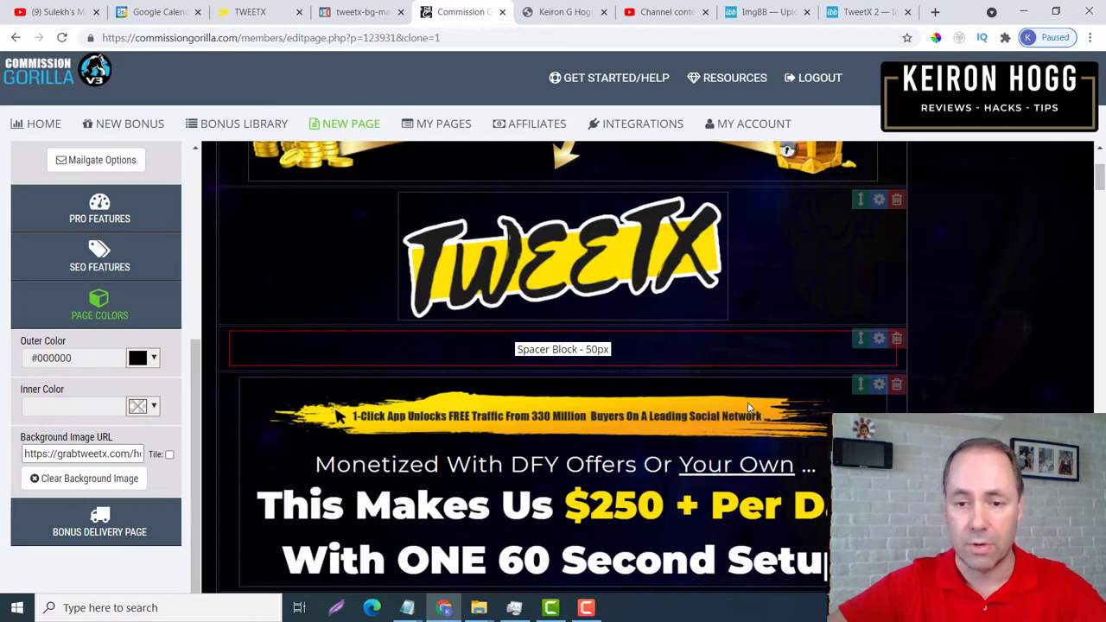
Return to the ImgBB TweetX 2 album, view the Bundle image full size and copy its image address
{"action": "scroll", "coordinate": [774, 371], "scroll_direction": "down", "scroll_amount": 10}
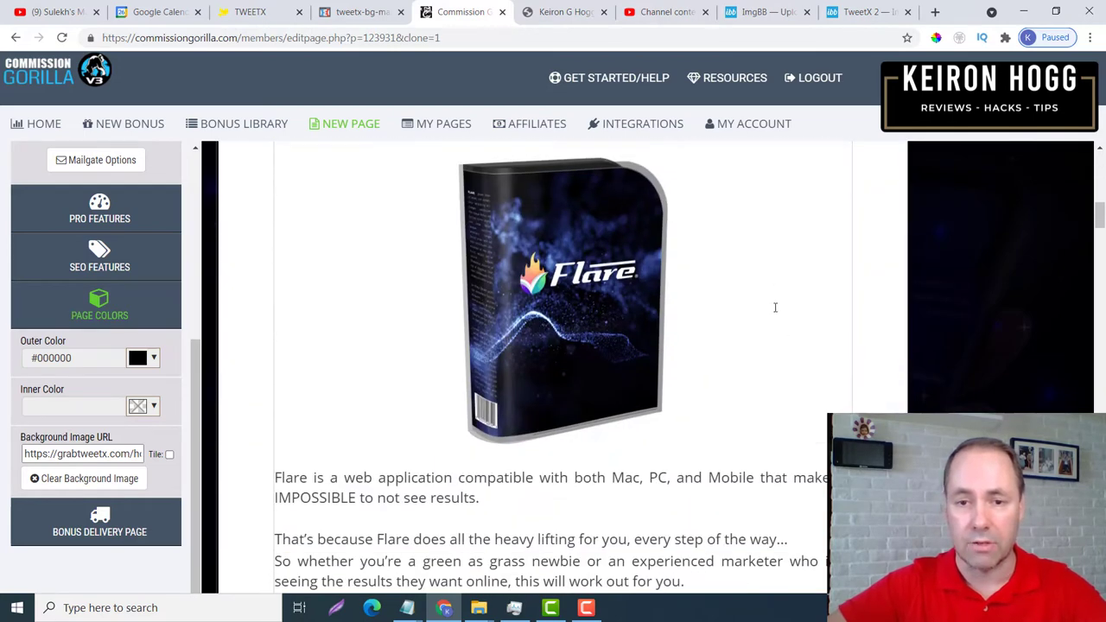
{"action": "left_click", "coordinate": [864, 11]}
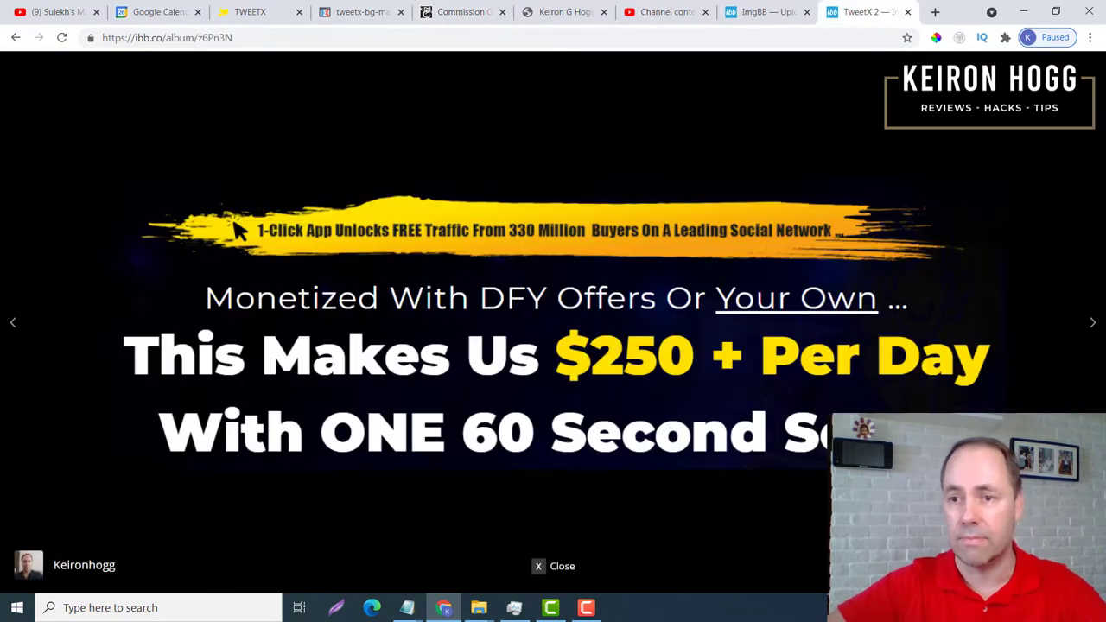
{"action": "key", "text": "Escape"}
{"action": "left_click", "coordinate": [553, 301]}
{"action": "right_click", "coordinate": [576, 270]}
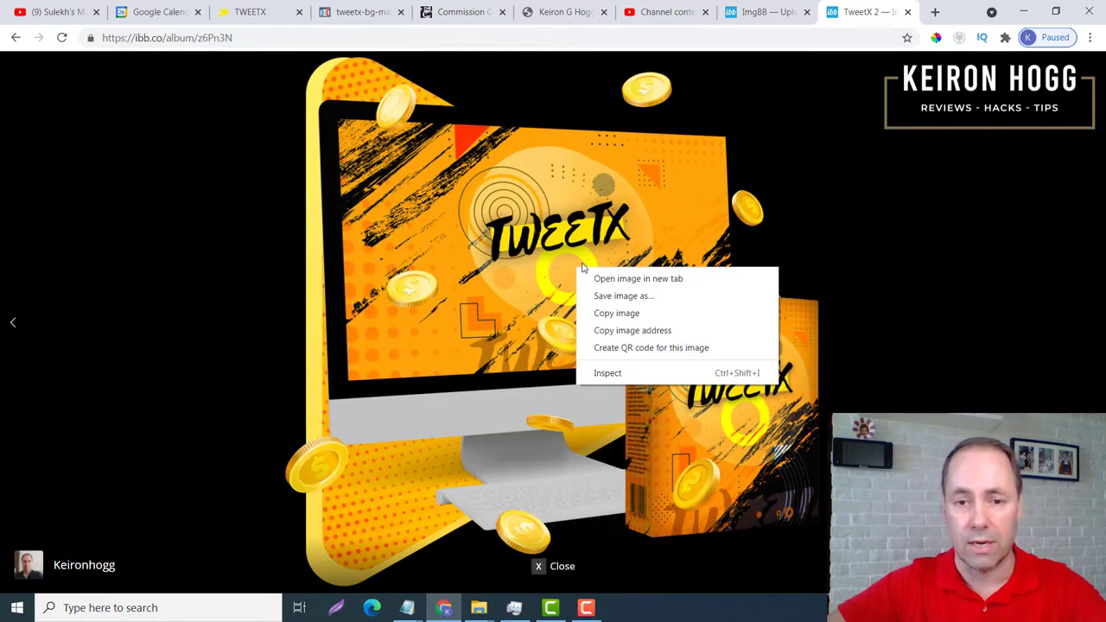
{"action": "left_click", "coordinate": [644, 329]}
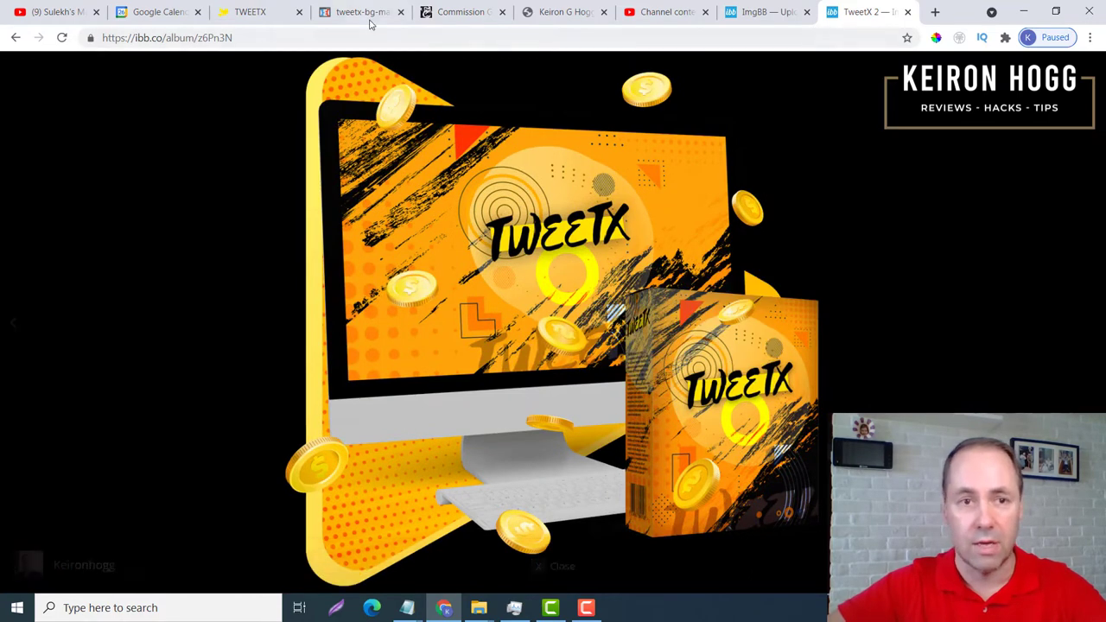
{"action": "left_click", "coordinate": [465, 12]}
{"action": "left_click", "coordinate": [623, 225]}
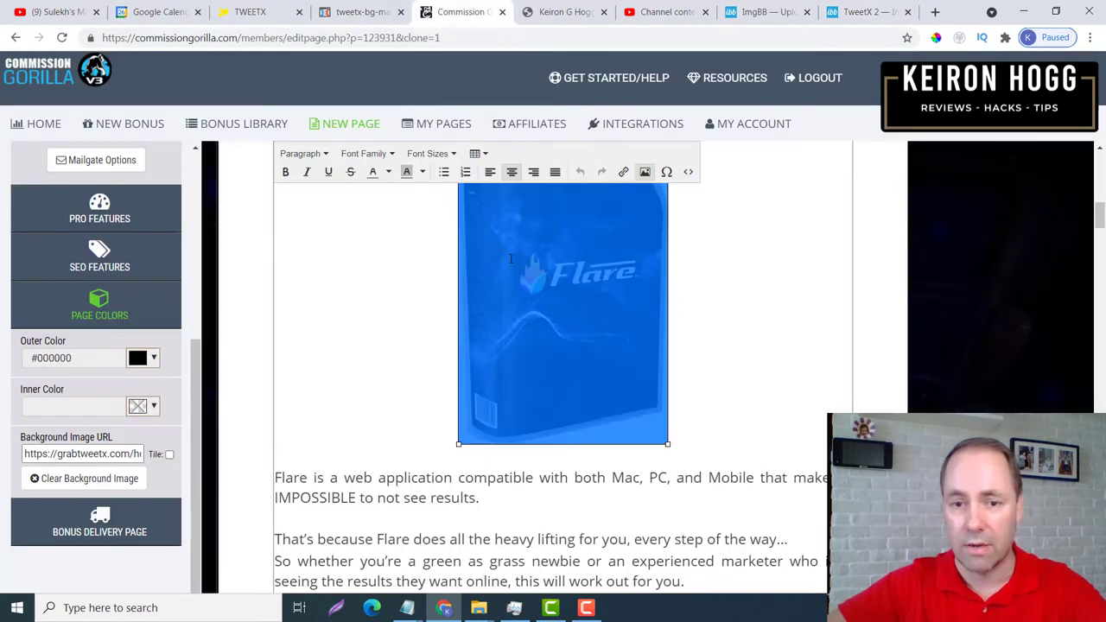
{"action": "left_click", "coordinate": [645, 172]}
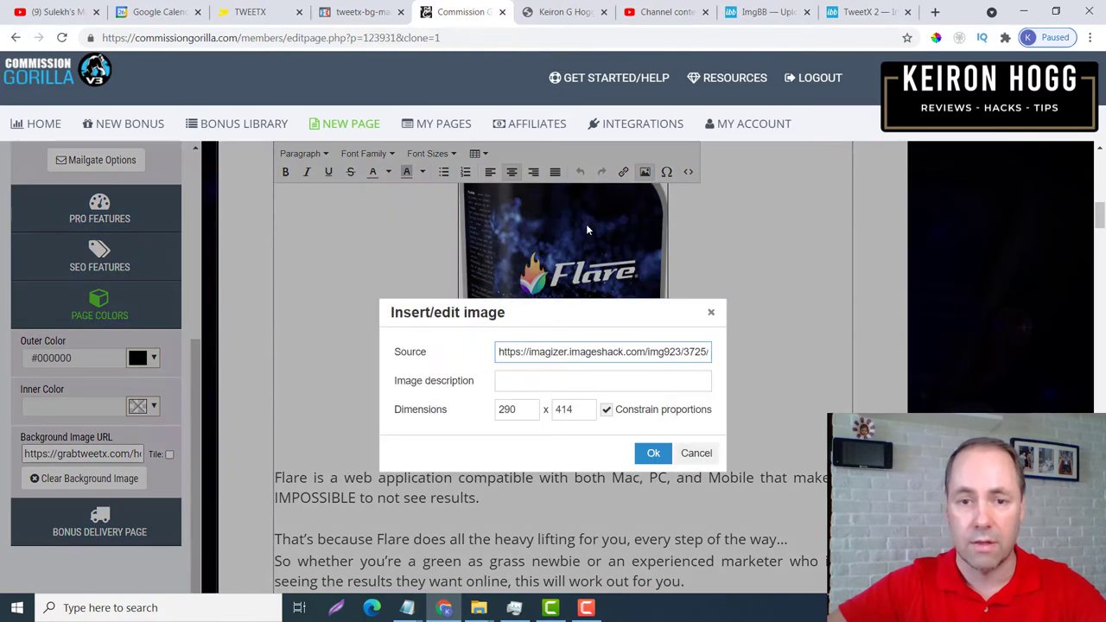
{"action": "triple_click", "coordinate": [671, 351]}
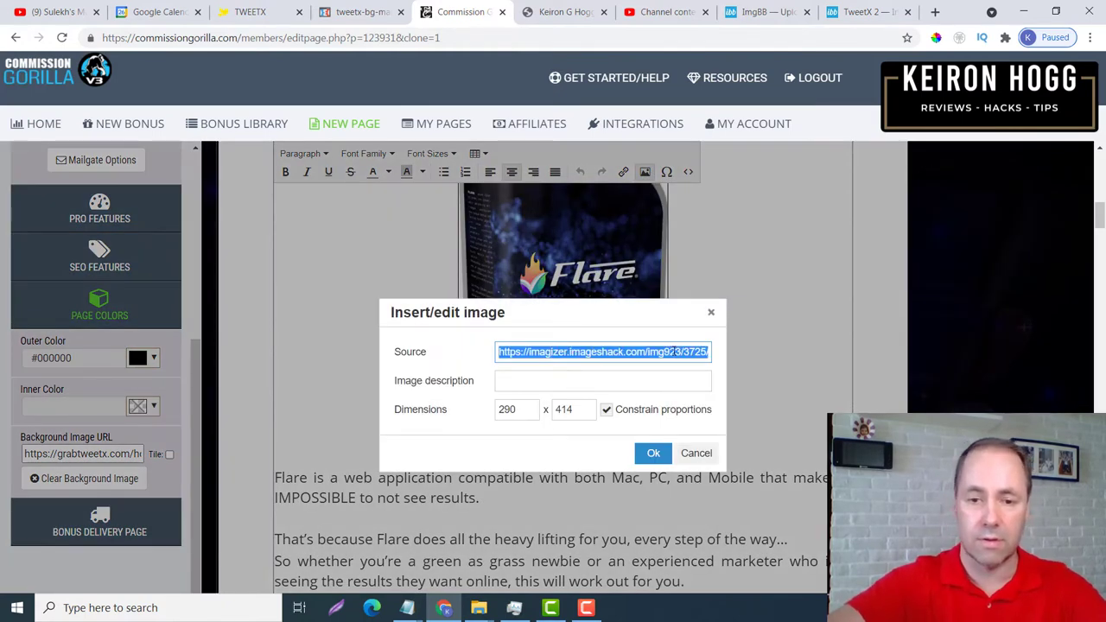
{"action": "key", "text": "BackSpace"}
{"action": "key", "text": "ctrl+v"}
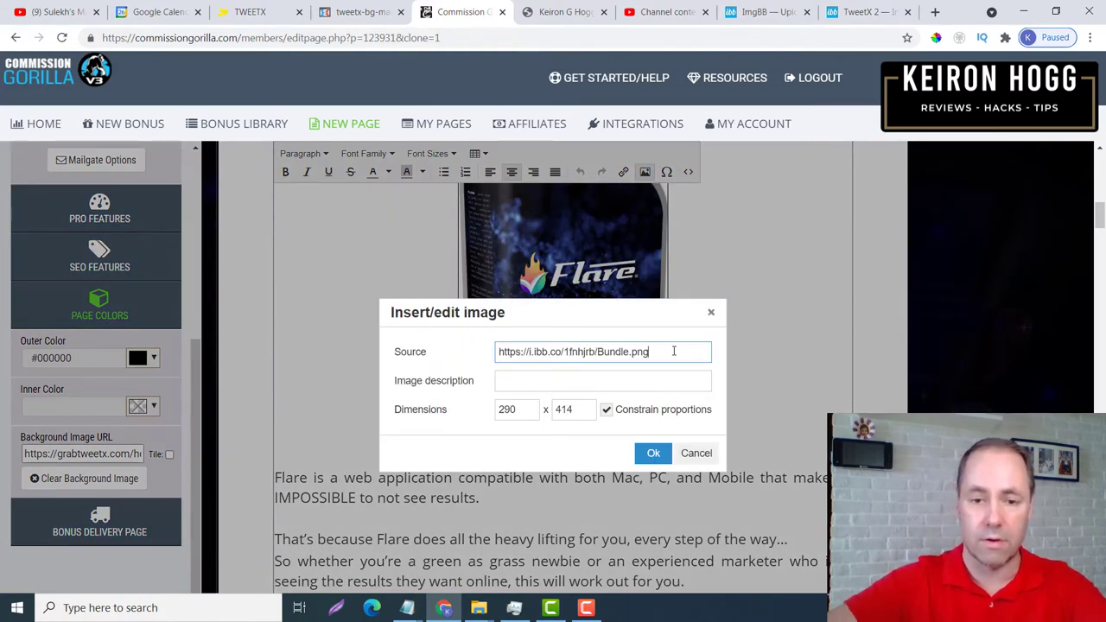
{"action": "left_click", "coordinate": [654, 453]}
Examine the TweetX sales page's price and buy button, traffic claims, 3 Simple Steps and results sections for review content
{"action": "scroll", "coordinate": [689, 433], "scroll_direction": "up", "scroll_amount": 3}
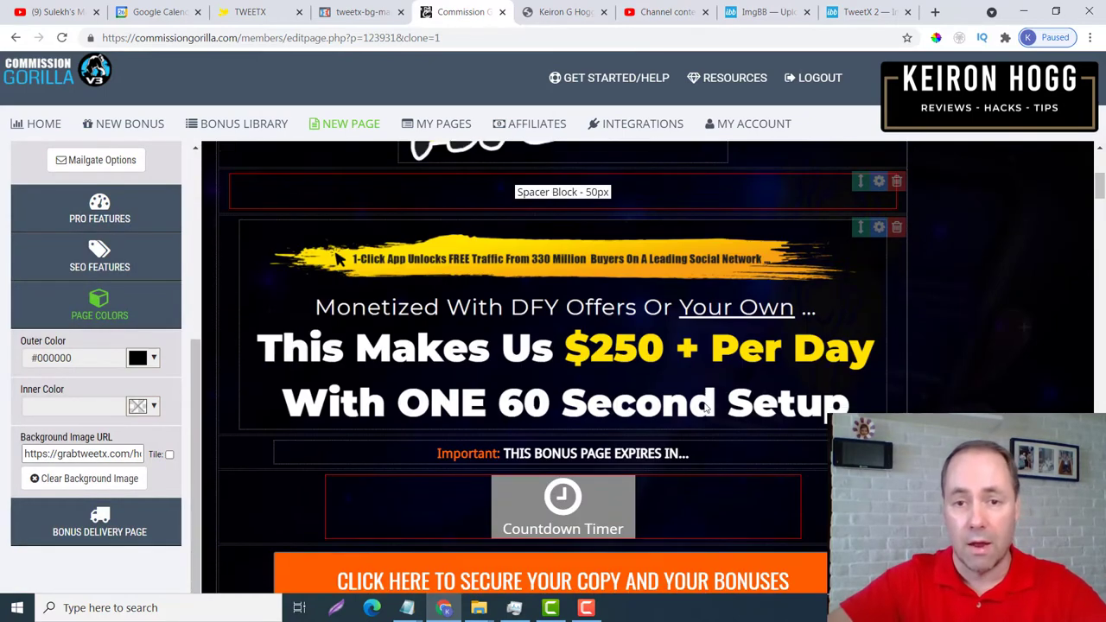
{"action": "left_click", "coordinate": [281, 19]}
{"action": "scroll", "coordinate": [677, 242], "scroll_direction": "down", "scroll_amount": 5}
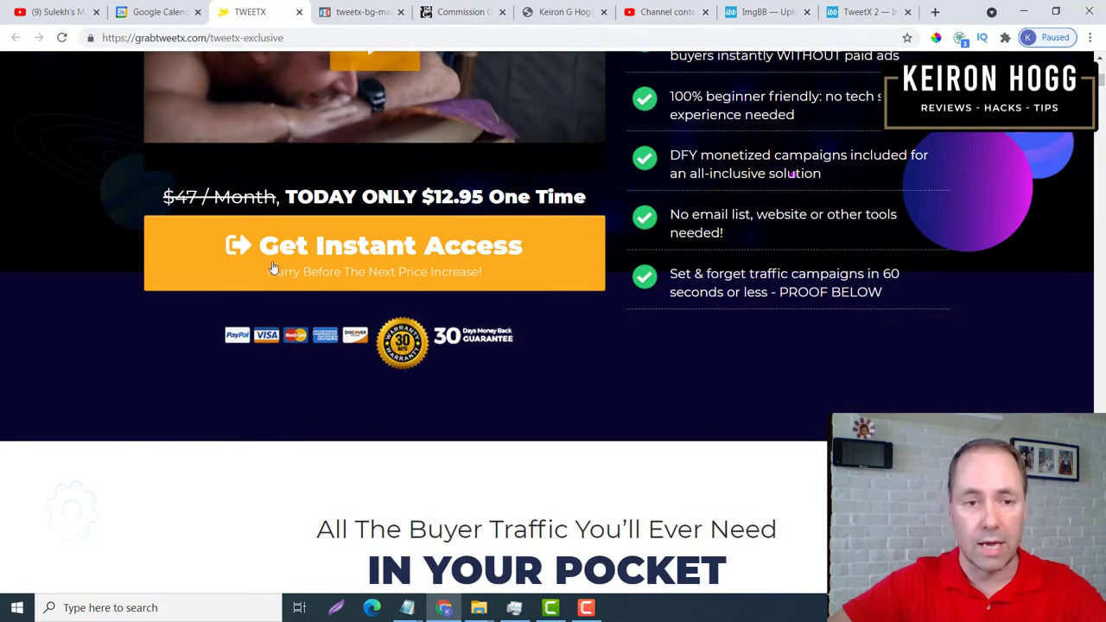
{"action": "scroll", "coordinate": [555, 198], "scroll_direction": "down", "scroll_amount": 1}
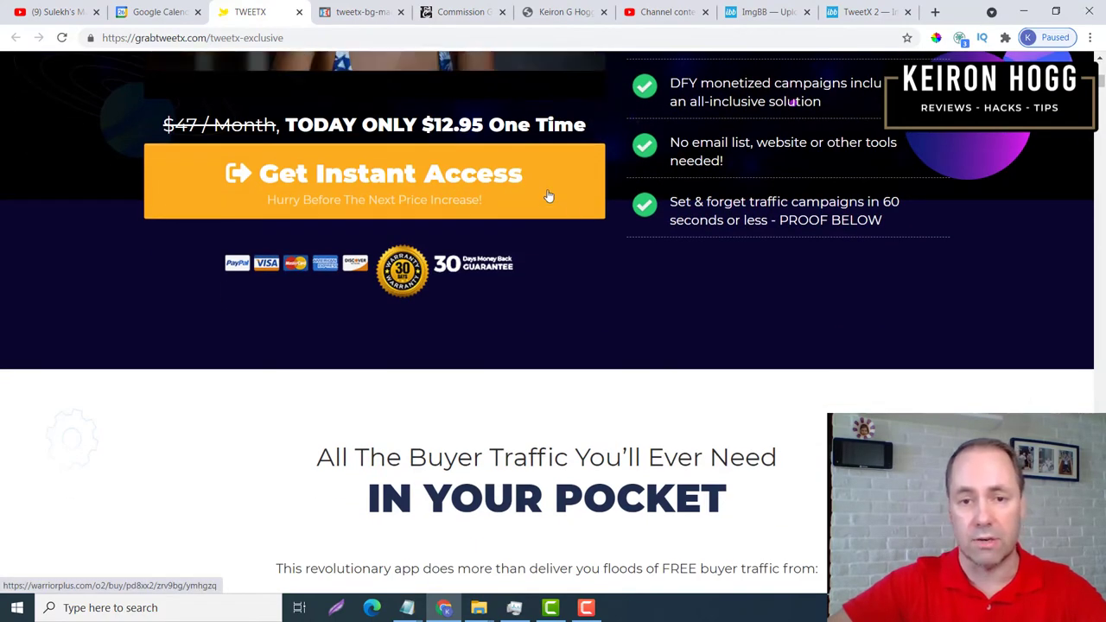
{"action": "scroll", "coordinate": [554, 198], "scroll_direction": "down", "scroll_amount": 1}
{"action": "scroll", "coordinate": [577, 120], "scroll_direction": "down", "scroll_amount": 7}
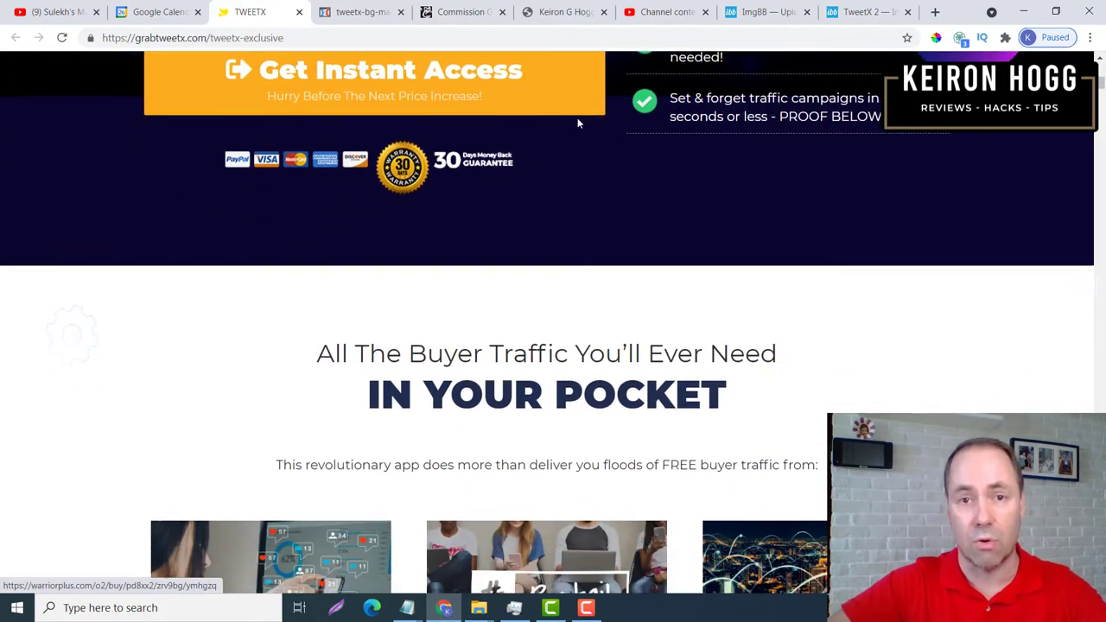
{"action": "scroll", "coordinate": [921, 166], "scroll_direction": "down", "scroll_amount": 15}
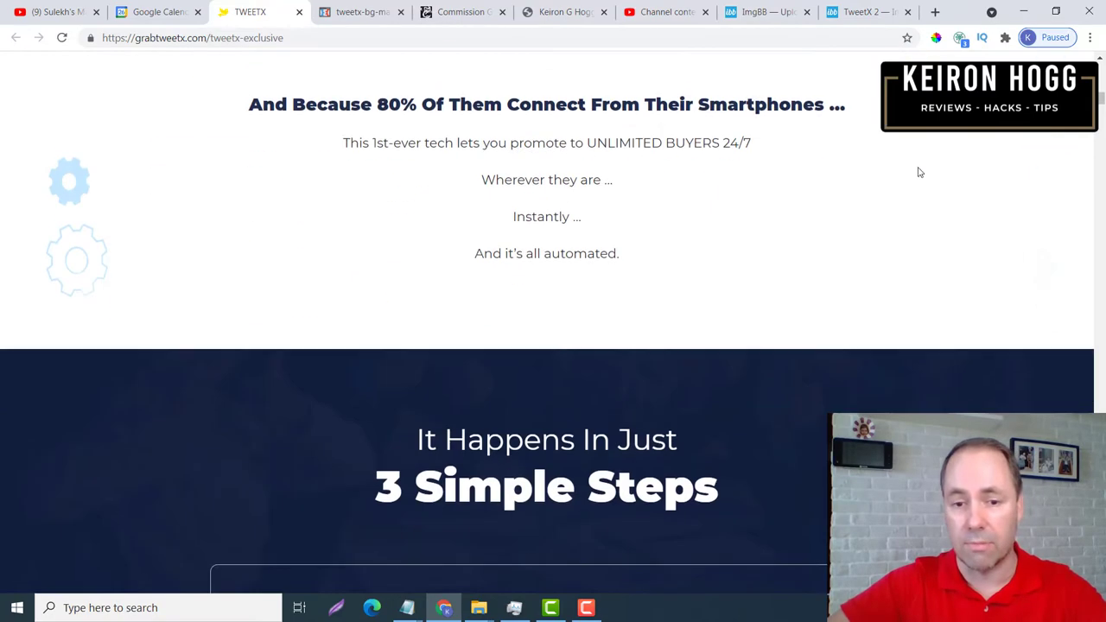
{"action": "scroll", "coordinate": [632, 291], "scroll_direction": "down", "scroll_amount": 9}
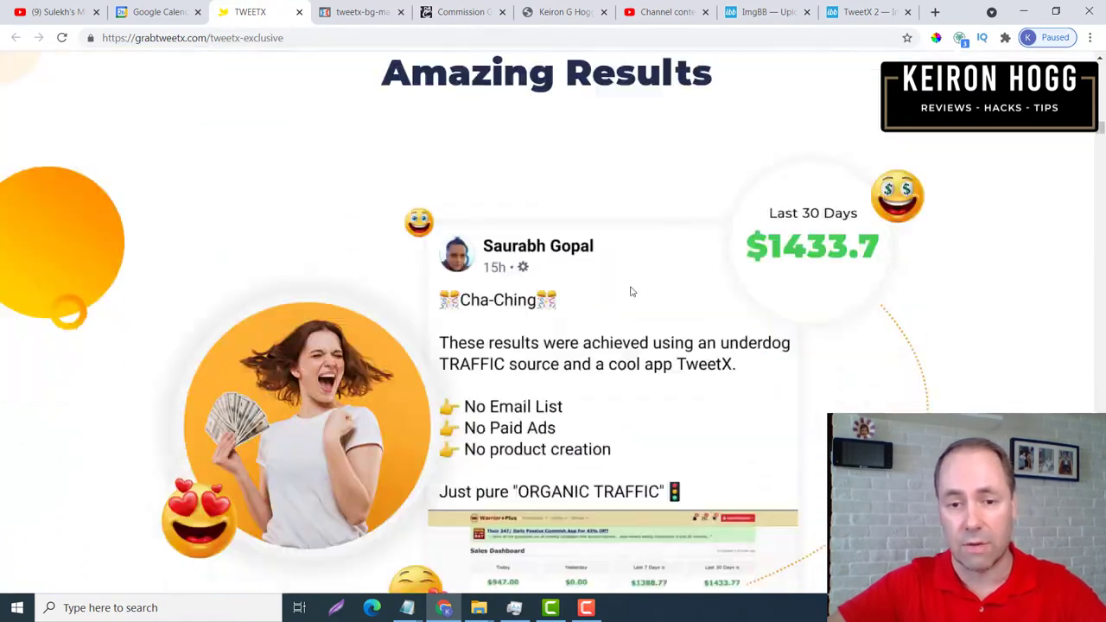
{"action": "scroll", "coordinate": [636, 289], "scroll_direction": "up", "scroll_amount": 11}
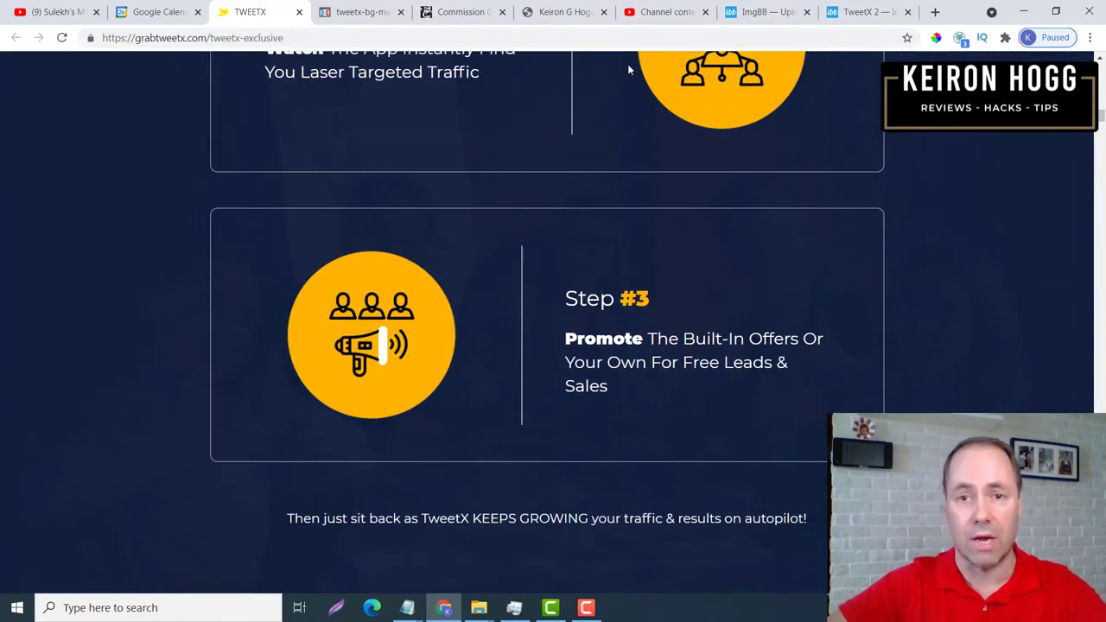
Return to the bonus page editor and review the Flare description, front end and upsell text below the new product image
{"action": "left_click", "coordinate": [458, 11]}
{"action": "scroll", "coordinate": [792, 370], "scroll_direction": "down", "scroll_amount": 5}
{"action": "scroll", "coordinate": [791, 370], "scroll_direction": "down", "scroll_amount": 15}
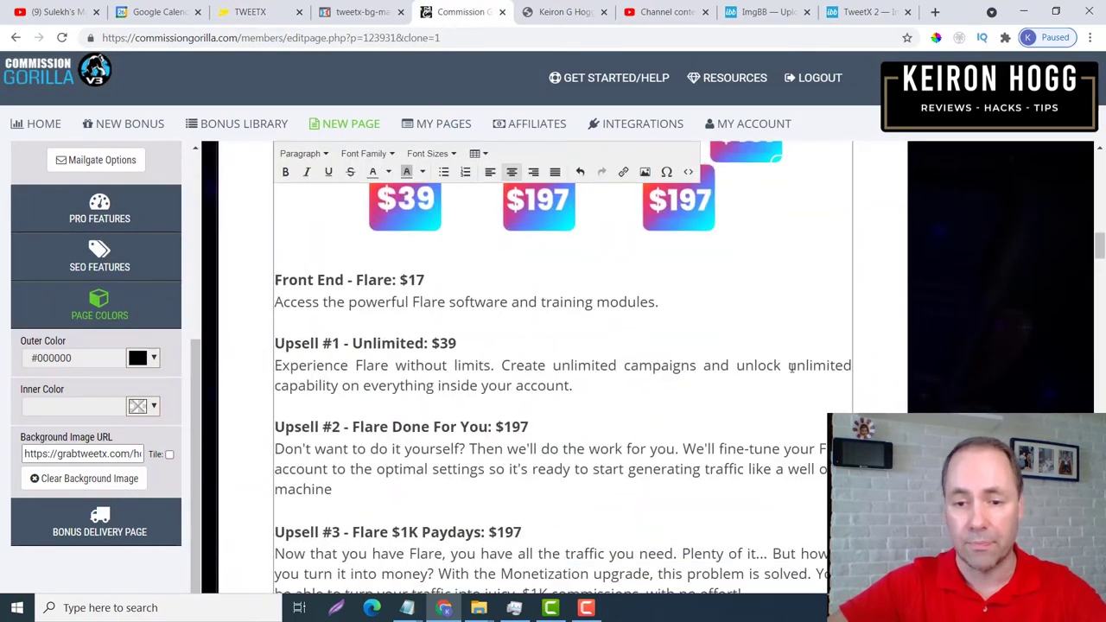
{"action": "scroll", "coordinate": [761, 196], "scroll_direction": "up", "scroll_amount": 8}
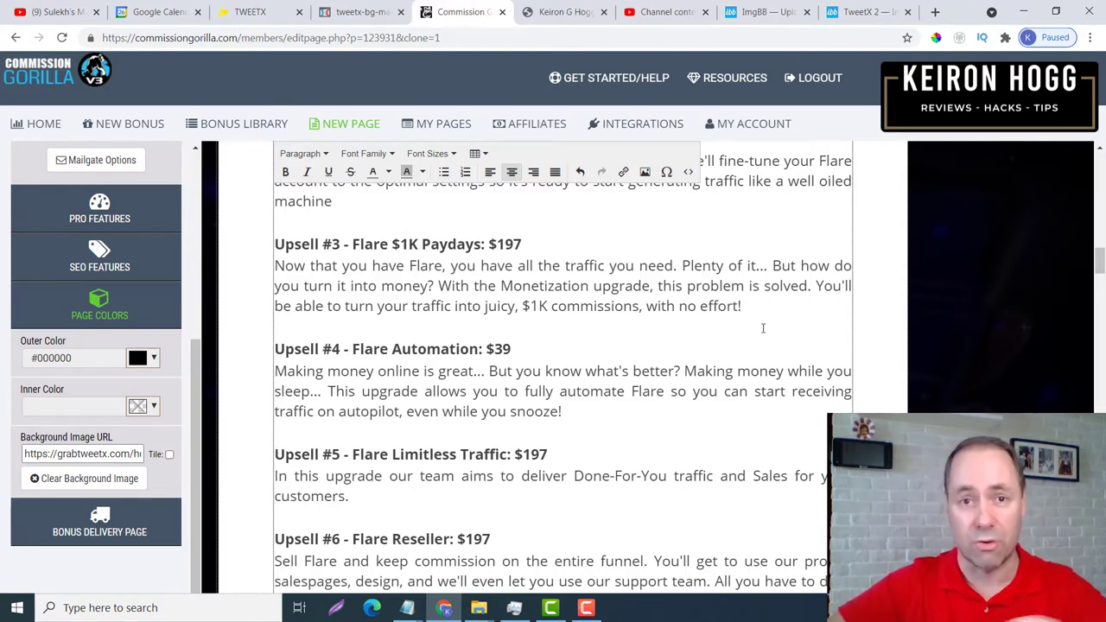
{"action": "scroll", "coordinate": [763, 328], "scroll_direction": "up", "scroll_amount": 5}
{"action": "scroll", "coordinate": [518, 336], "scroll_direction": "up", "scroll_amount": 8}
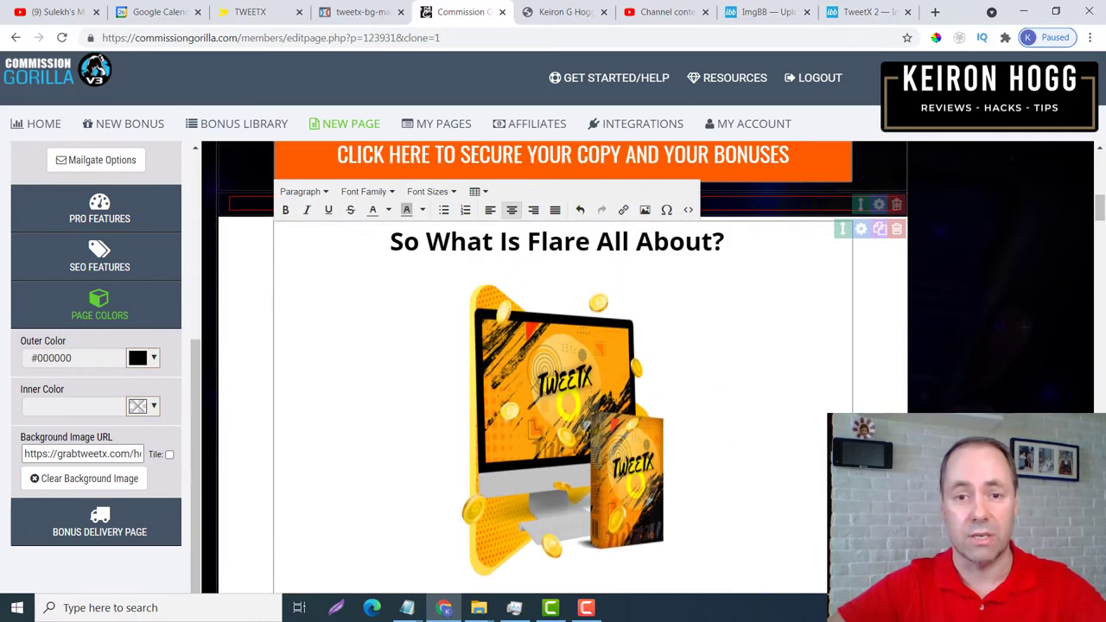
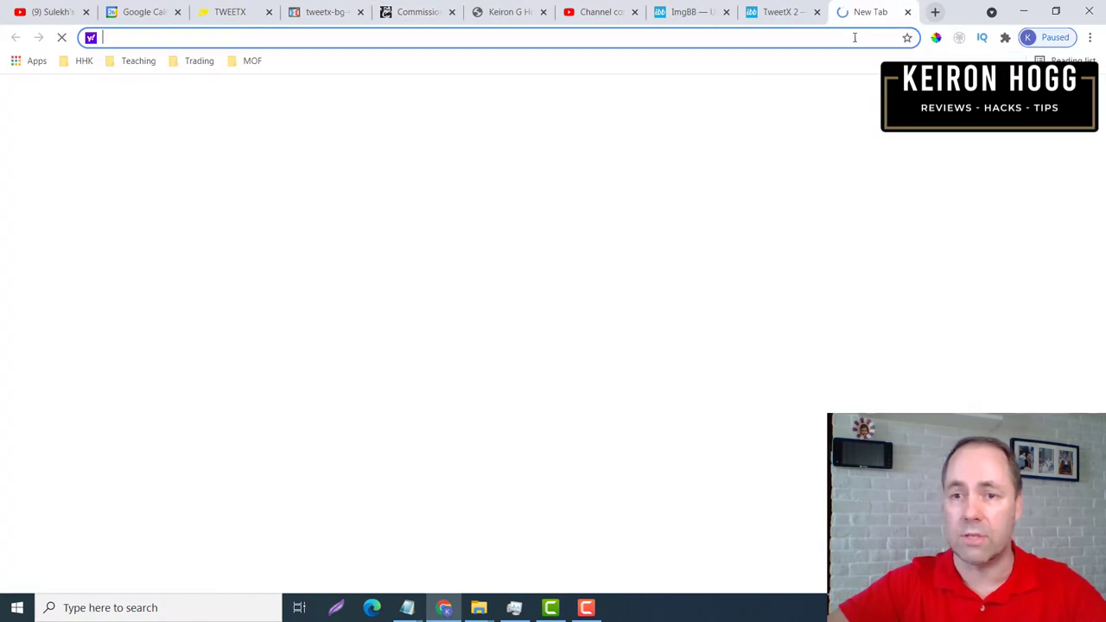
Search the web in a new tab for "chrome extension color picker eye dropper" and look through the results
{"action": "type", "text": "chr"}
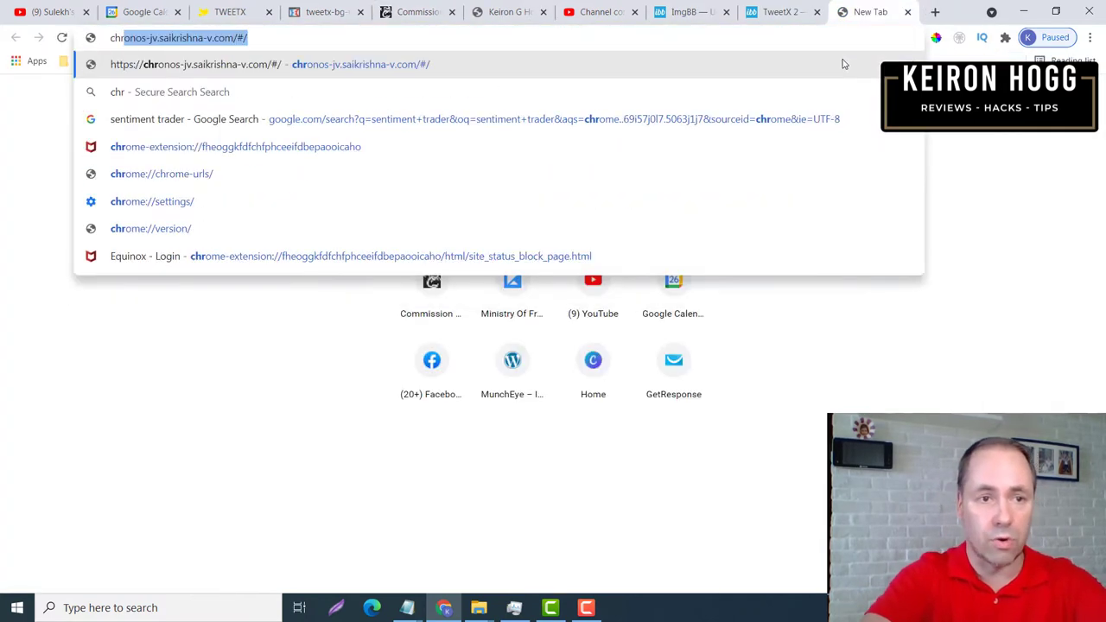
{"action": "type", "text": "ome extension co"}
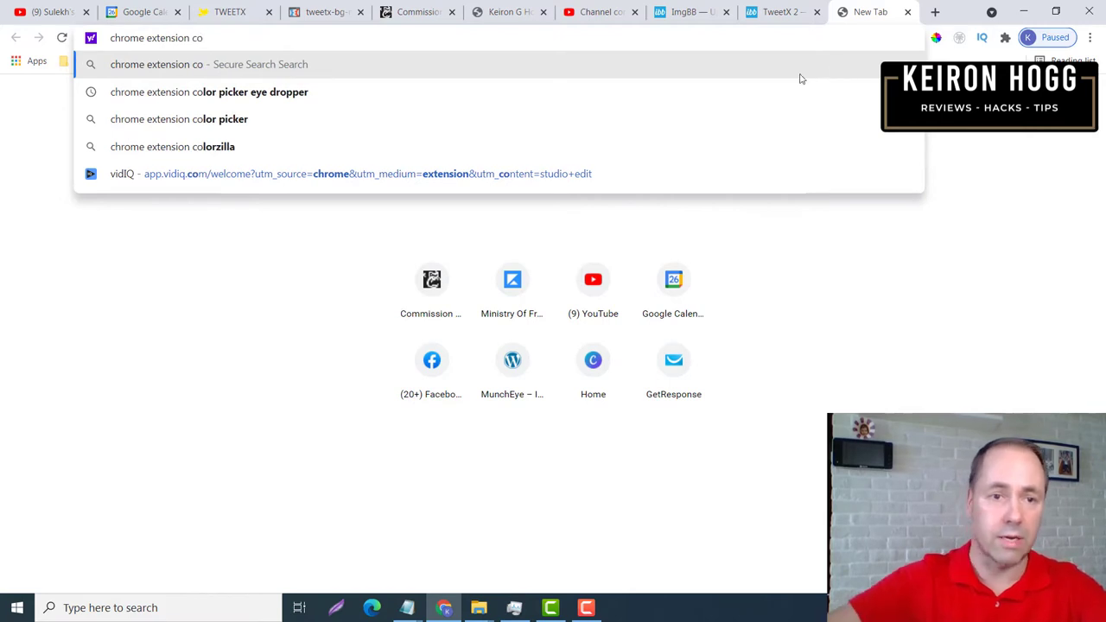
{"action": "left_click", "coordinate": [361, 91]}
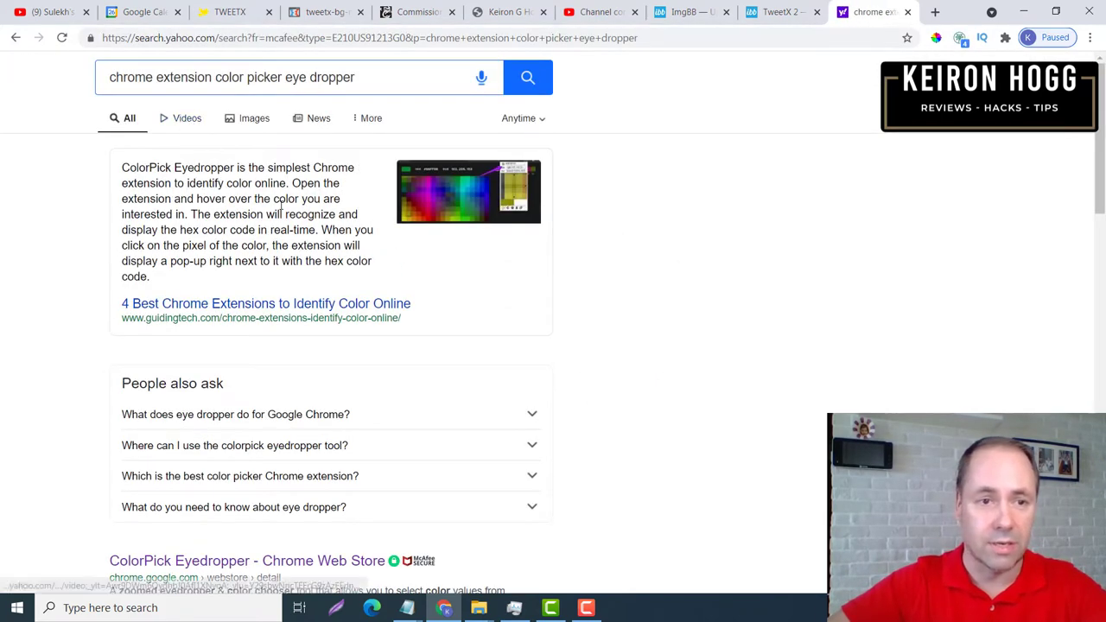
{"action": "scroll", "coordinate": [288, 214], "scroll_direction": "down", "scroll_amount": 3}
{"action": "scroll", "coordinate": [256, 372], "scroll_direction": "up", "scroll_amount": 3}
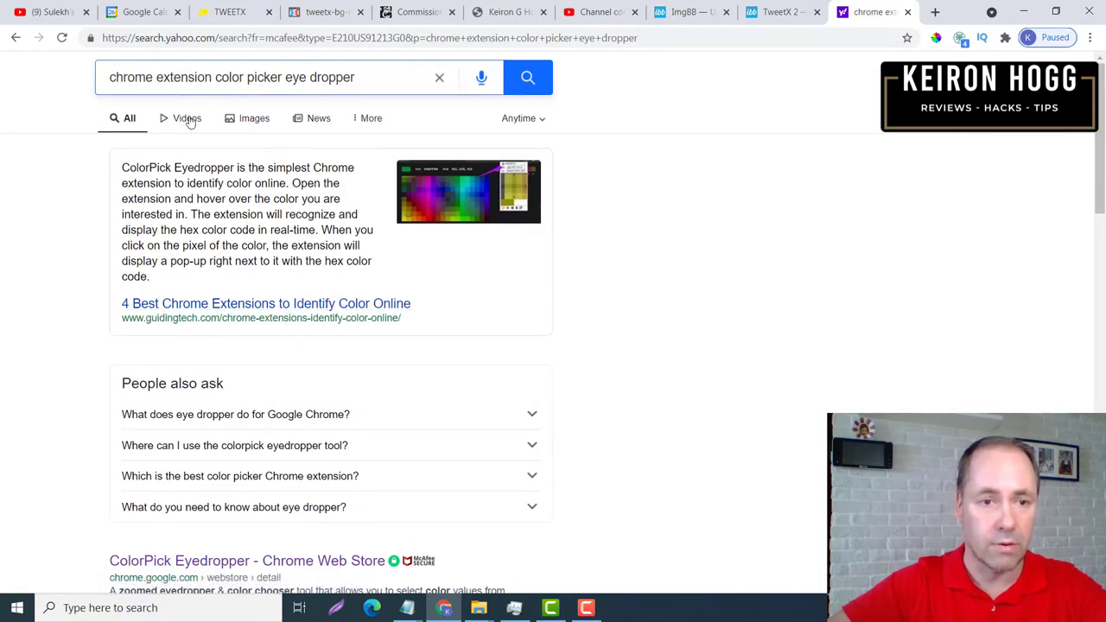
{"action": "scroll", "coordinate": [182, 139], "scroll_direction": "down", "scroll_amount": 5}
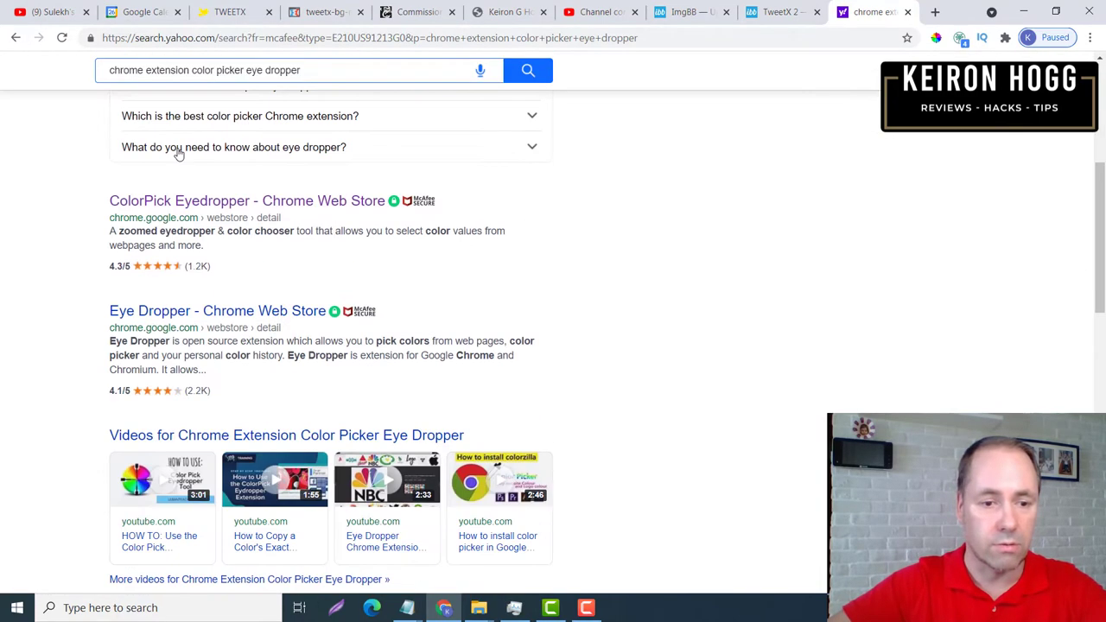
Open the ColorPick Eyedropper page in the Chrome Web Store from the search results
{"action": "left_click", "coordinate": [259, 437]}
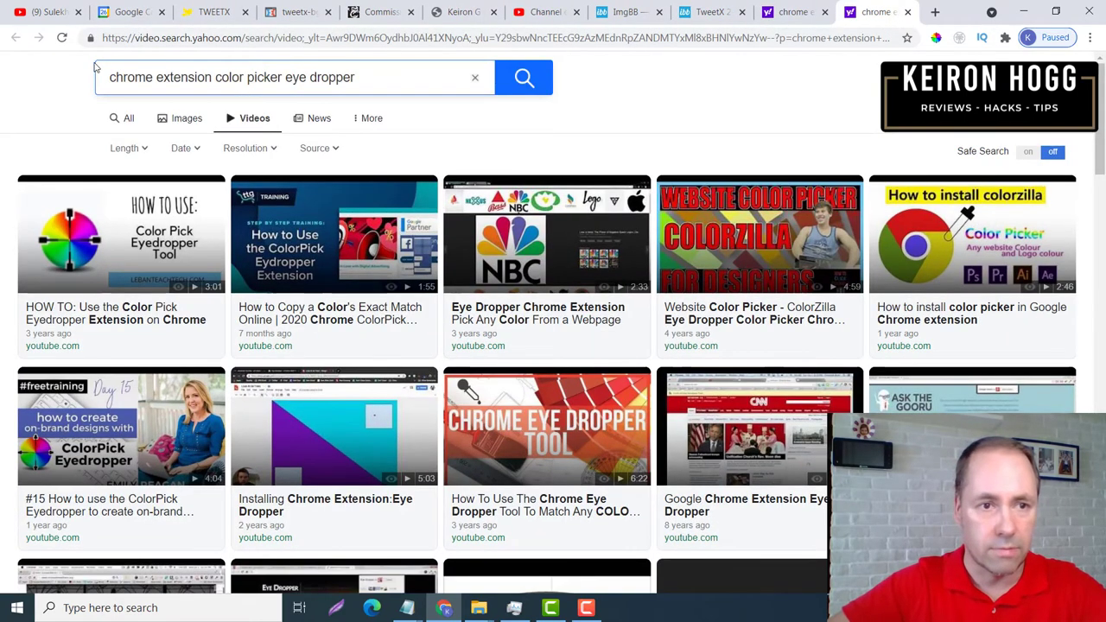
{"action": "left_click", "coordinate": [908, 12]}
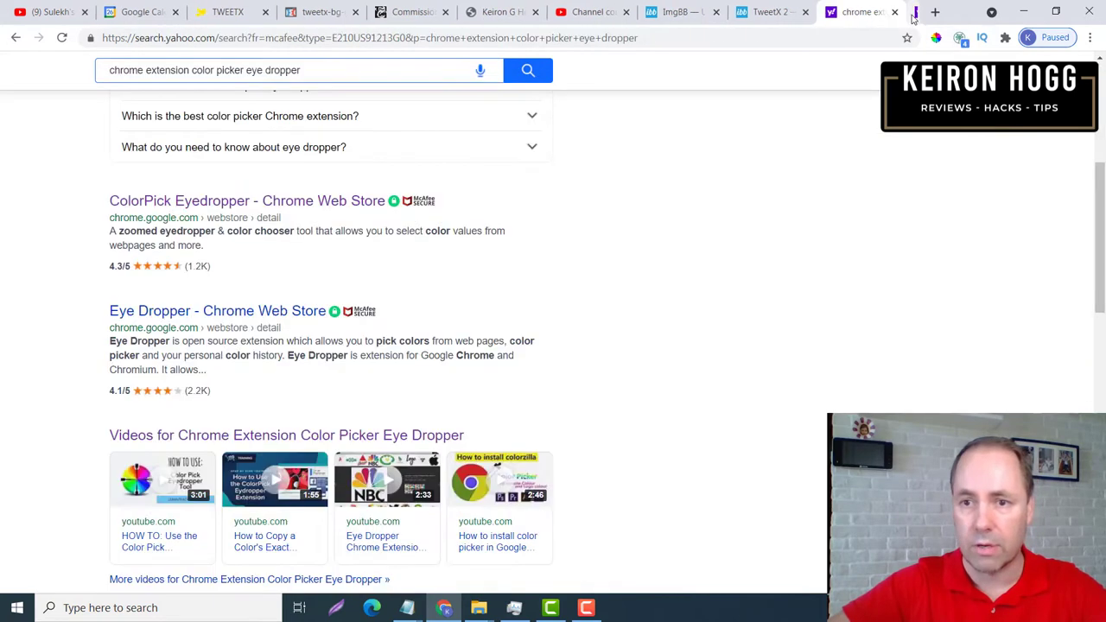
{"action": "scroll", "coordinate": [356, 121], "scroll_direction": "up", "scroll_amount": 5}
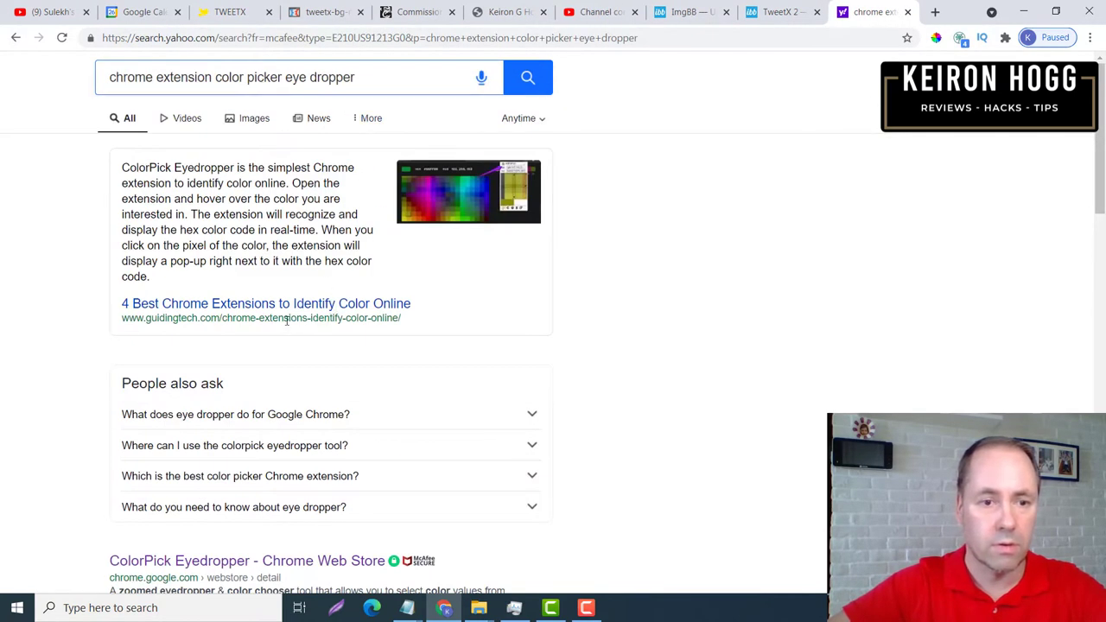
{"action": "scroll", "coordinate": [322, 173], "scroll_direction": "down", "scroll_amount": 3}
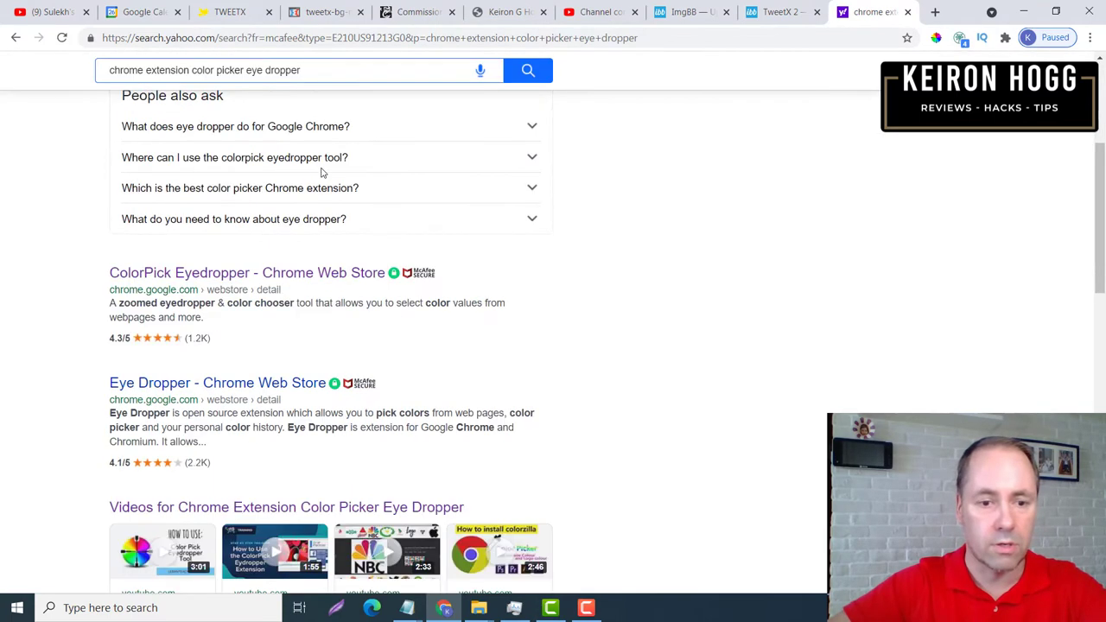
{"action": "left_click", "coordinate": [265, 275]}
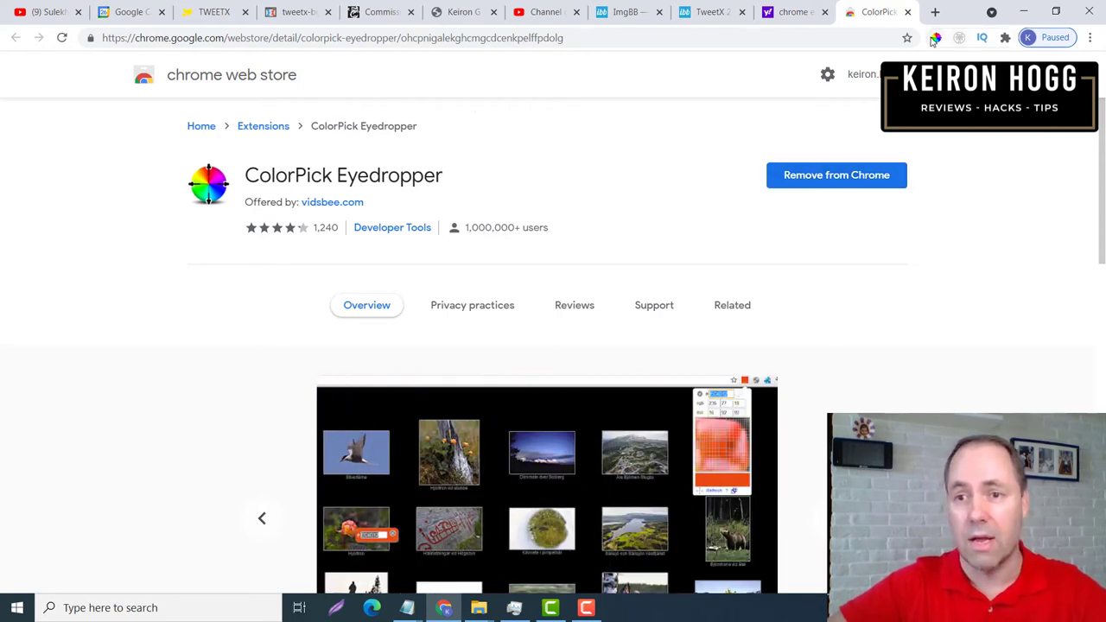
Return to the TweetX sales page and sample the orange of its Get Instant Access button with ColorPick Eyedropper
{"action": "left_click", "coordinate": [381, 12]}
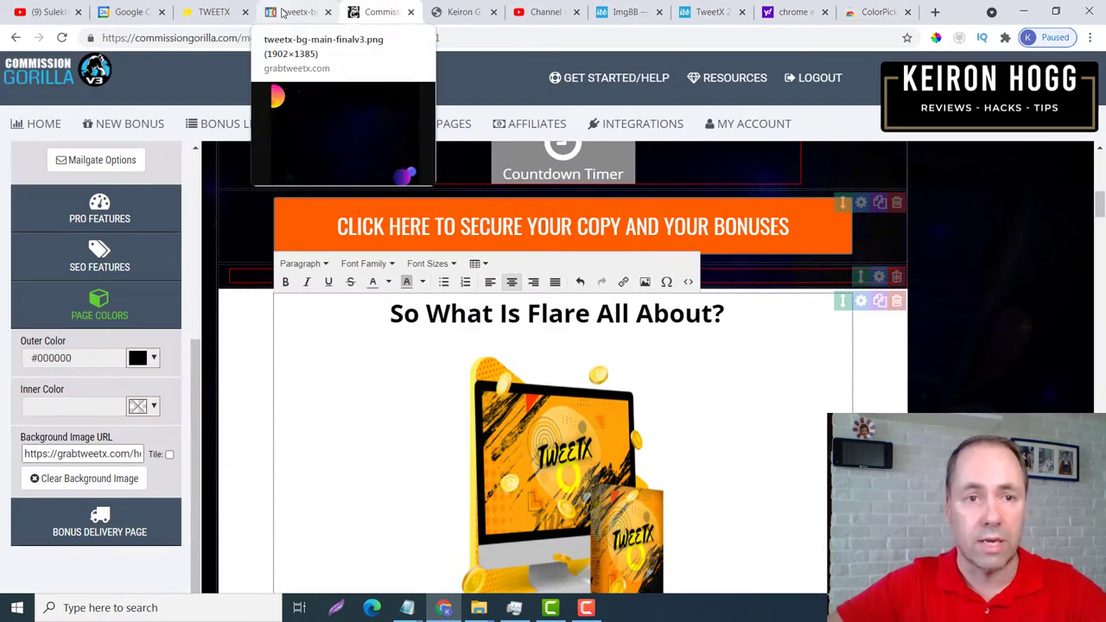
{"action": "scroll", "coordinate": [1063, 260], "scroll_direction": "up", "scroll_amount": 10}
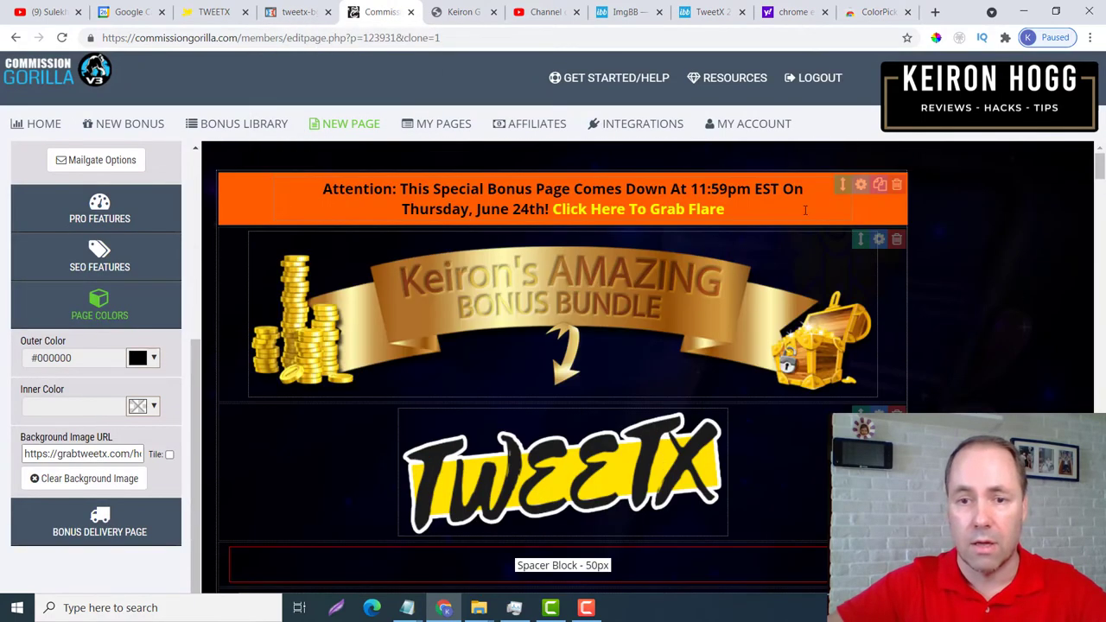
{"action": "left_click", "coordinate": [297, 12]}
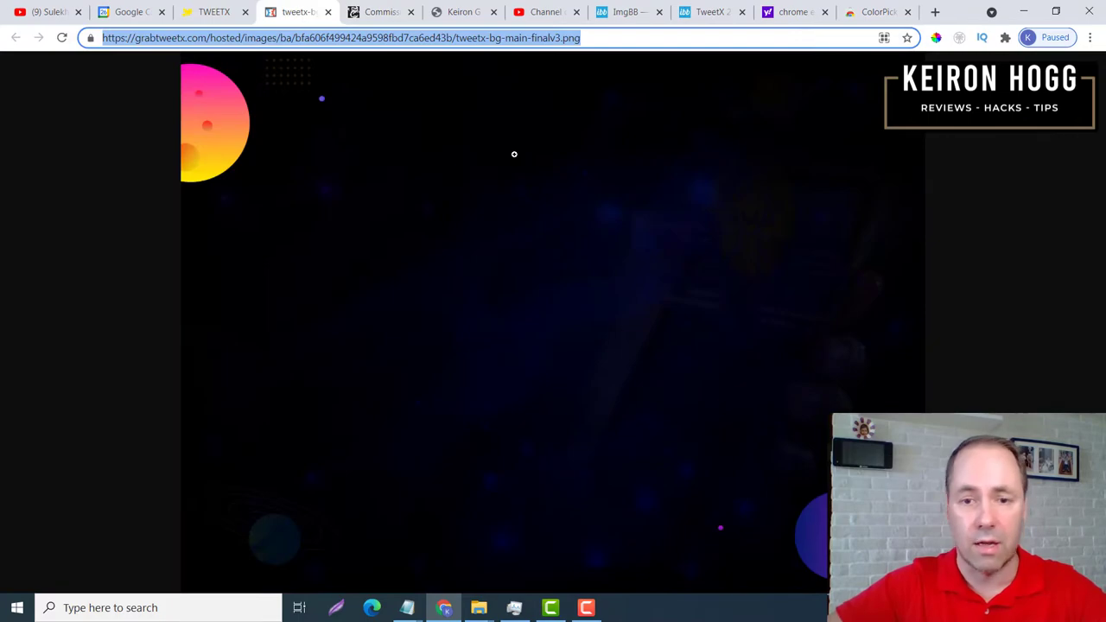
{"action": "left_click", "coordinate": [214, 12]}
{"action": "scroll", "coordinate": [723, 273], "scroll_direction": "up", "scroll_amount": 5}
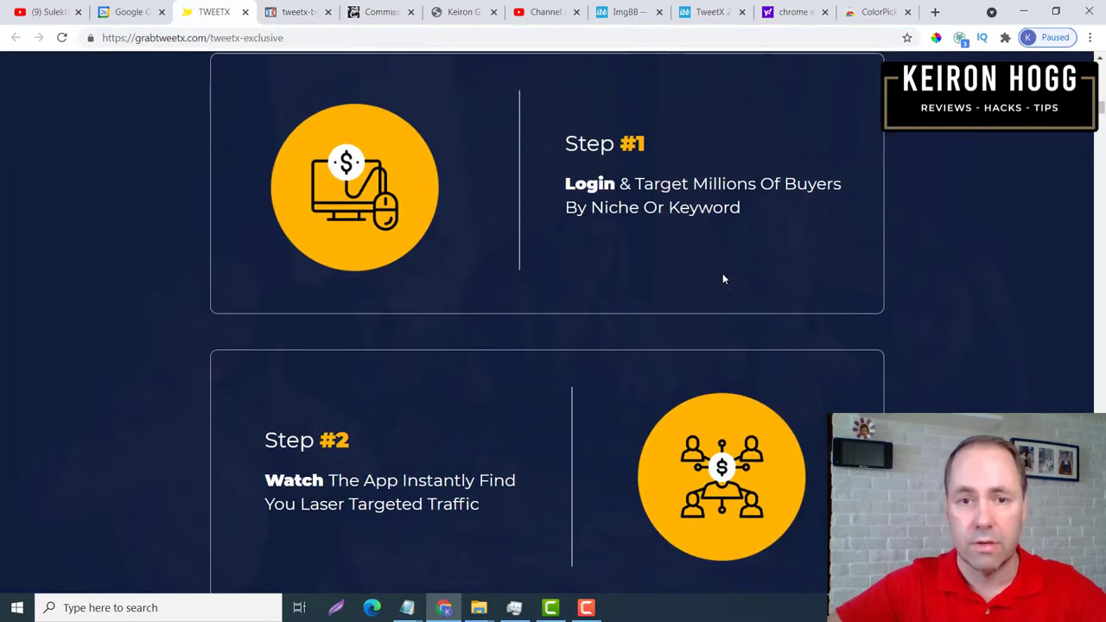
{"action": "scroll", "coordinate": [722, 279], "scroll_direction": "up", "scroll_amount": 10}
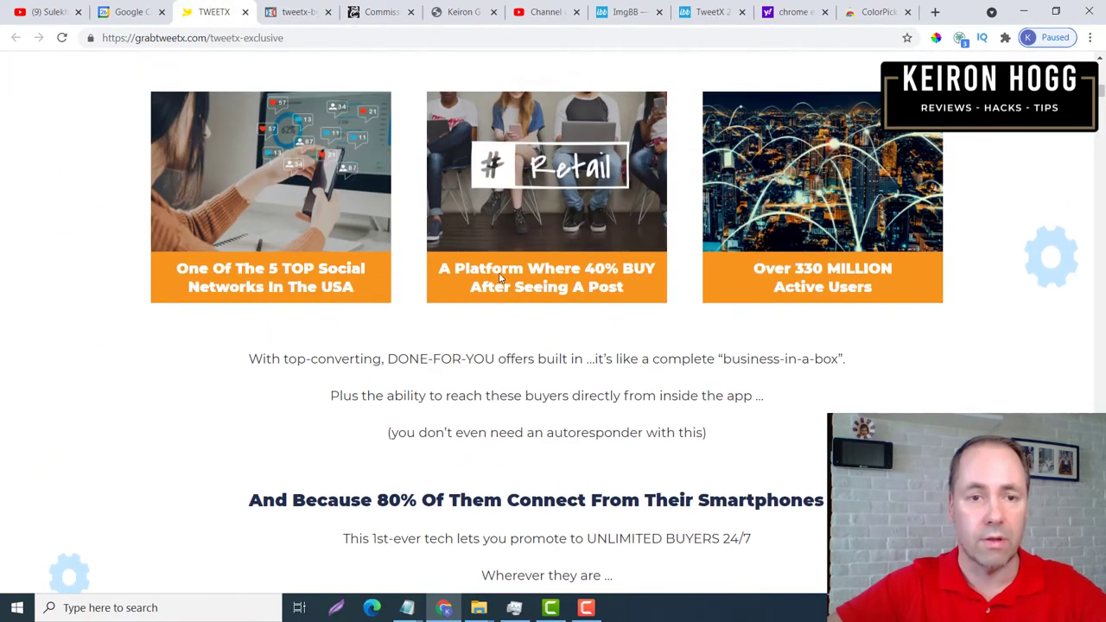
{"action": "scroll", "coordinate": [499, 277], "scroll_direction": "up", "scroll_amount": 6}
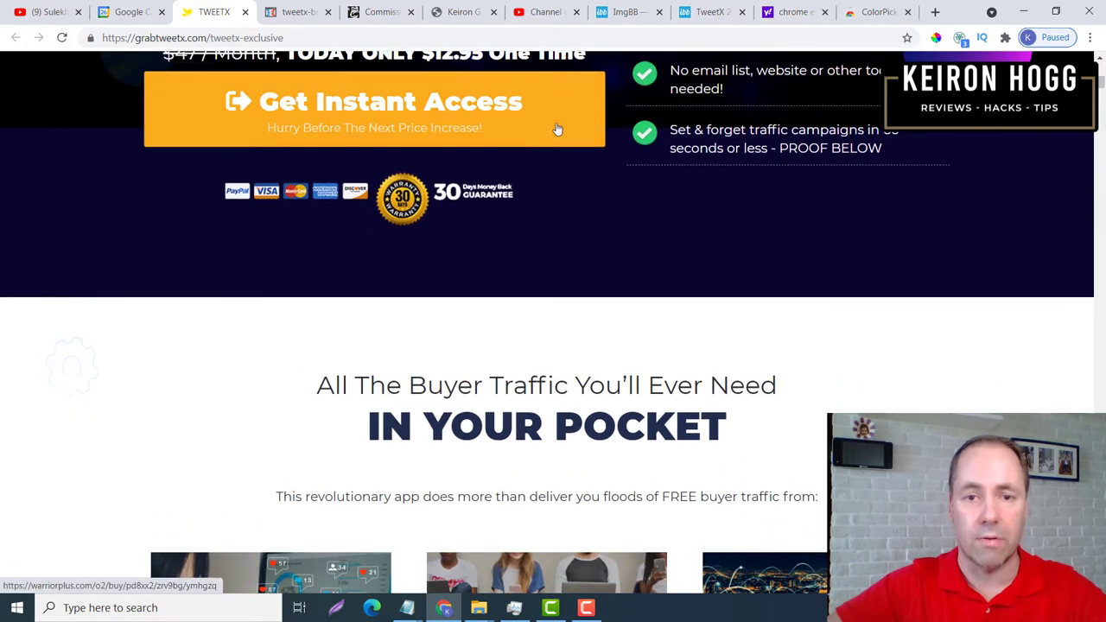
{"action": "left_click", "coordinate": [937, 38]}
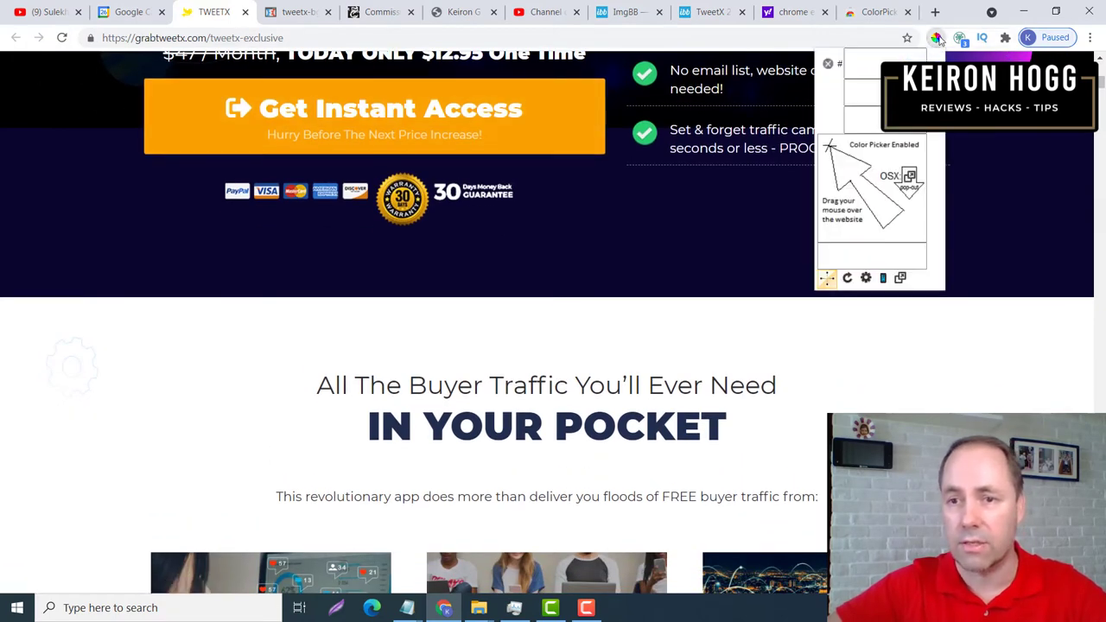
{"action": "left_click", "coordinate": [569, 110]}
{"action": "key", "text": "Tab"}
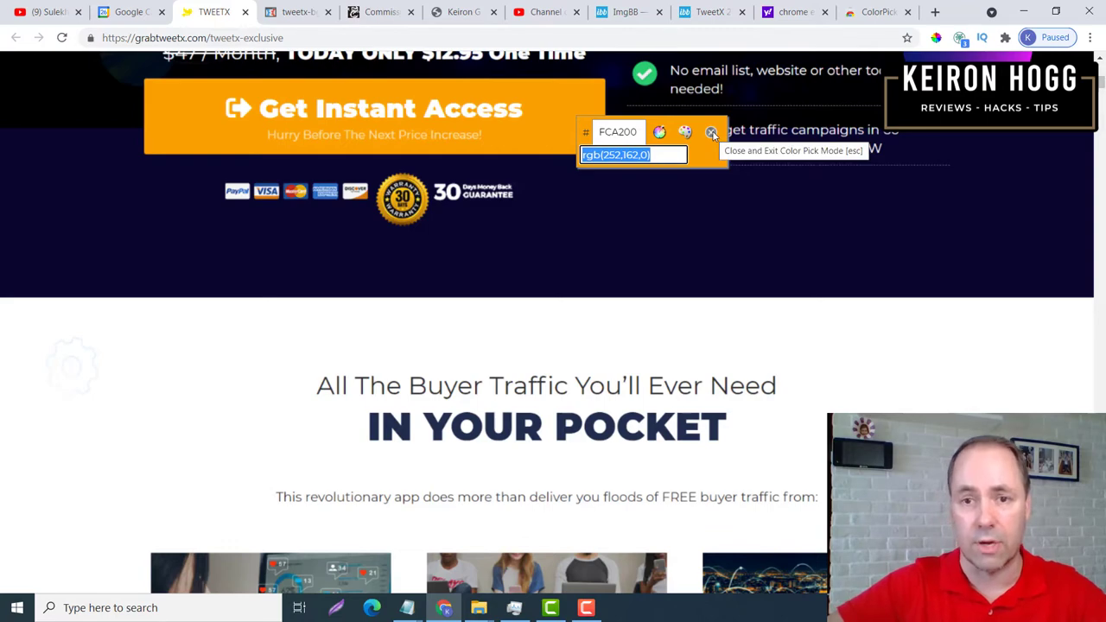
{"action": "left_click", "coordinate": [711, 132]}
In the bonus page editor, set the first color of the "CLICK HERE TO SECURE YOUR COPY AND YOUR BONUSES" button to #fca200
{"action": "left_click", "coordinate": [380, 12]}
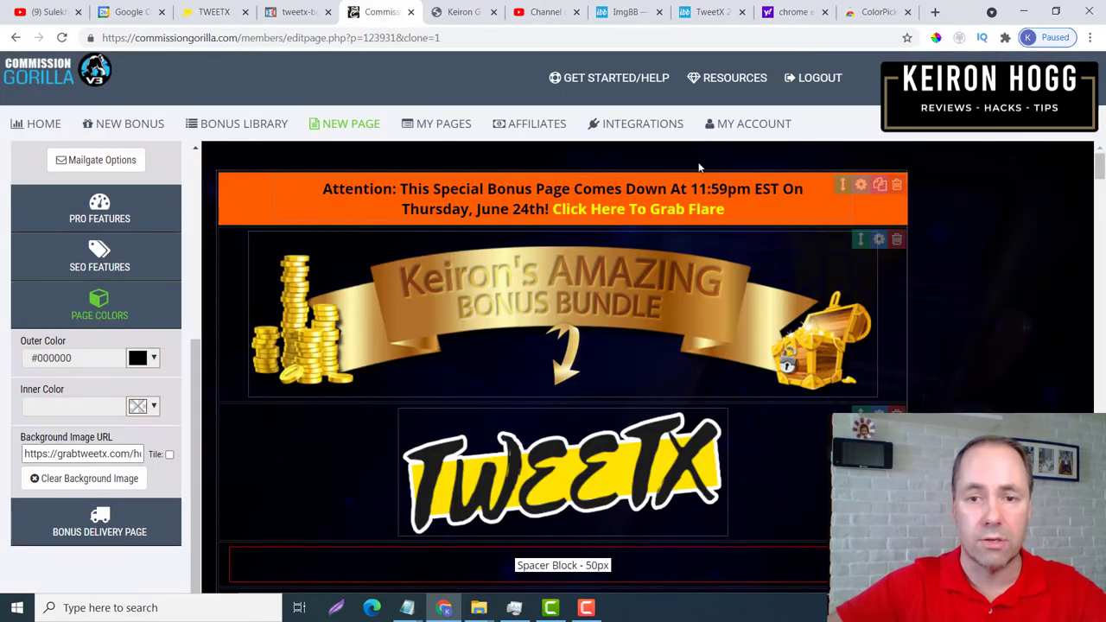
{"action": "scroll", "coordinate": [842, 255], "scroll_direction": "down", "scroll_amount": 10}
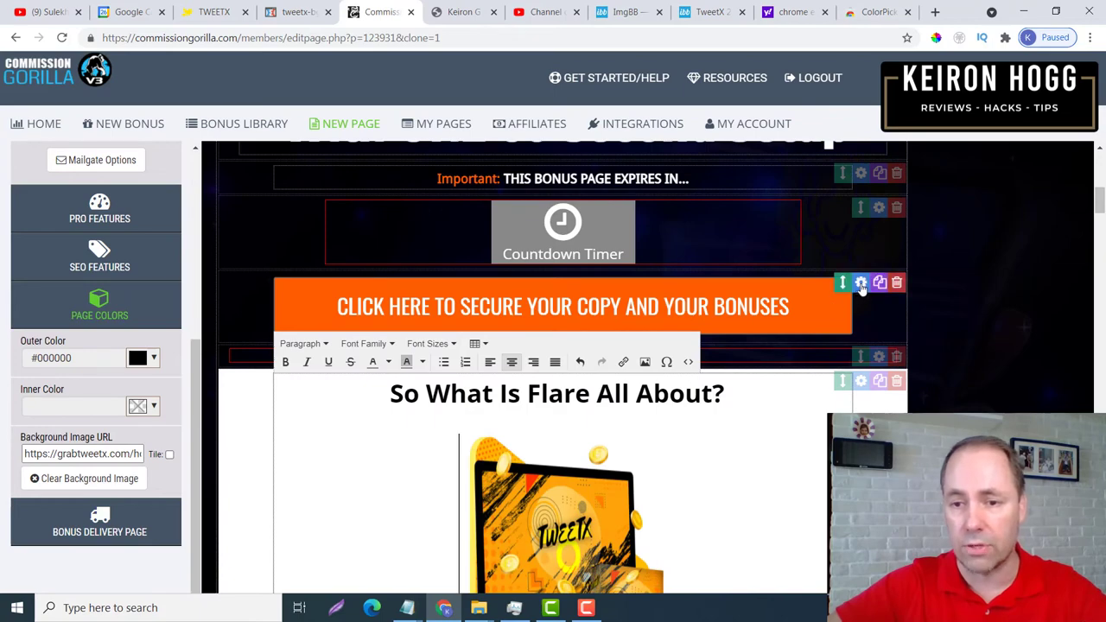
{"action": "left_click", "coordinate": [861, 283]}
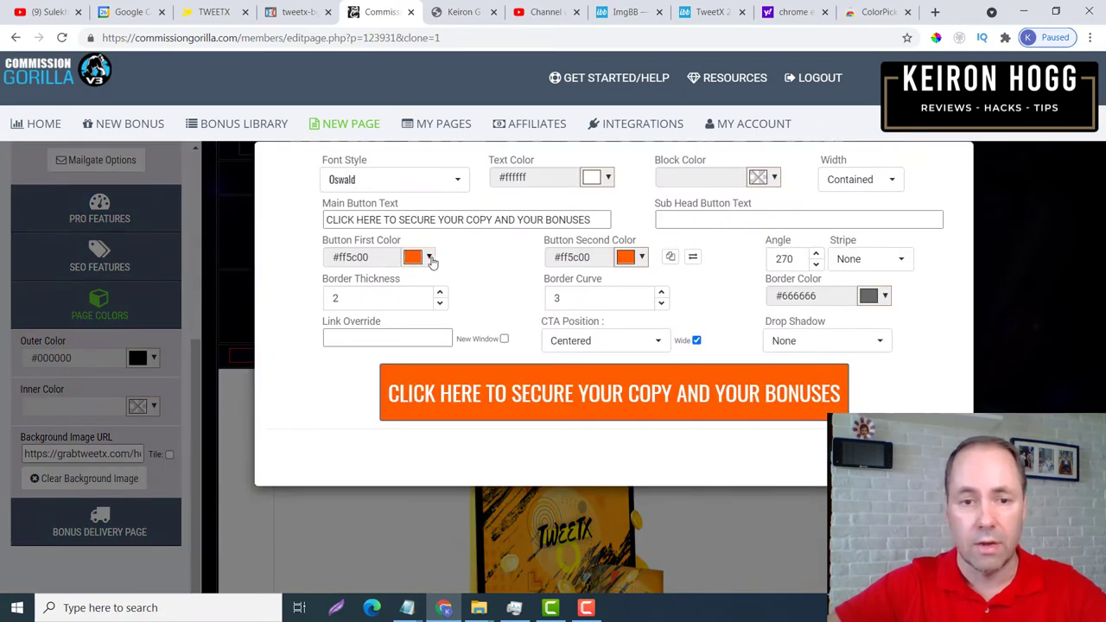
{"action": "left_click", "coordinate": [430, 259]}
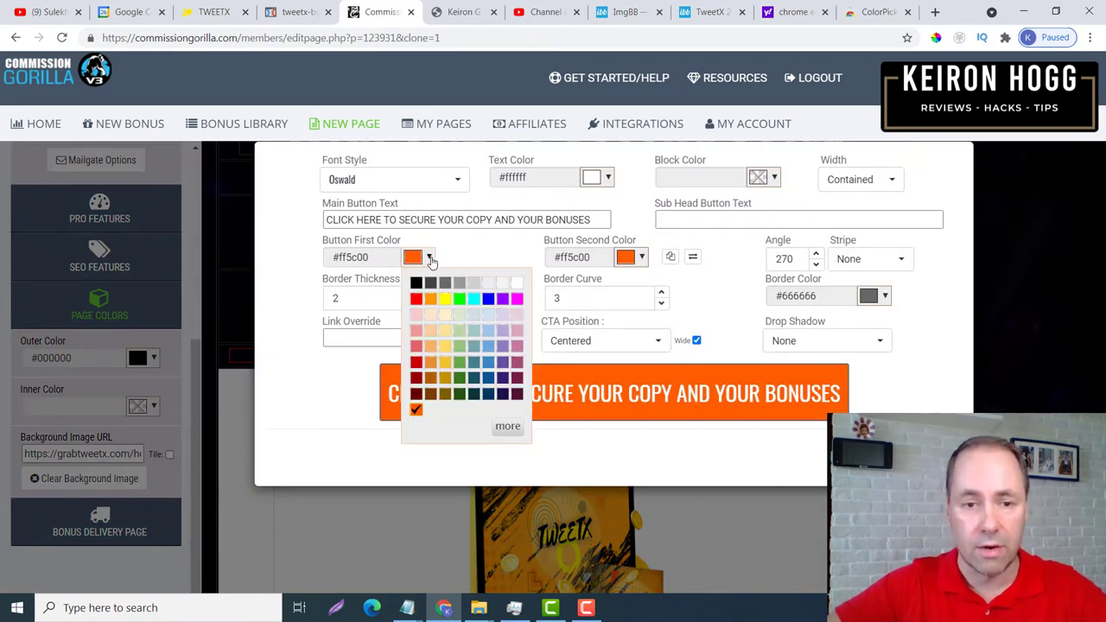
{"action": "left_click", "coordinate": [508, 427]}
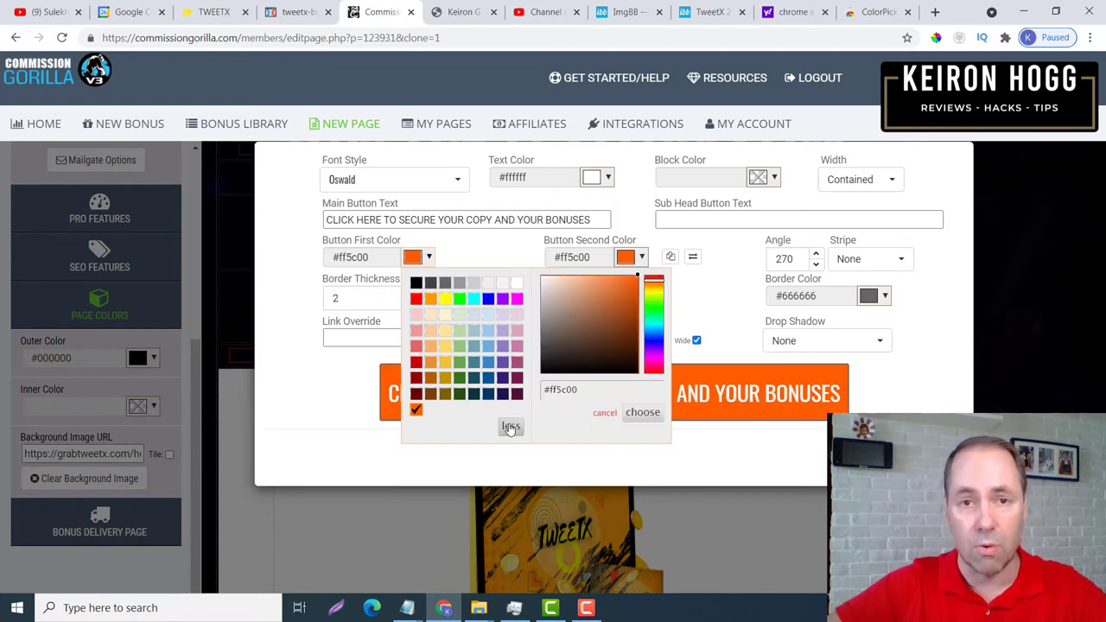
{"action": "left_click", "coordinate": [620, 391]}
{"action": "type", "text": "#fca200"}
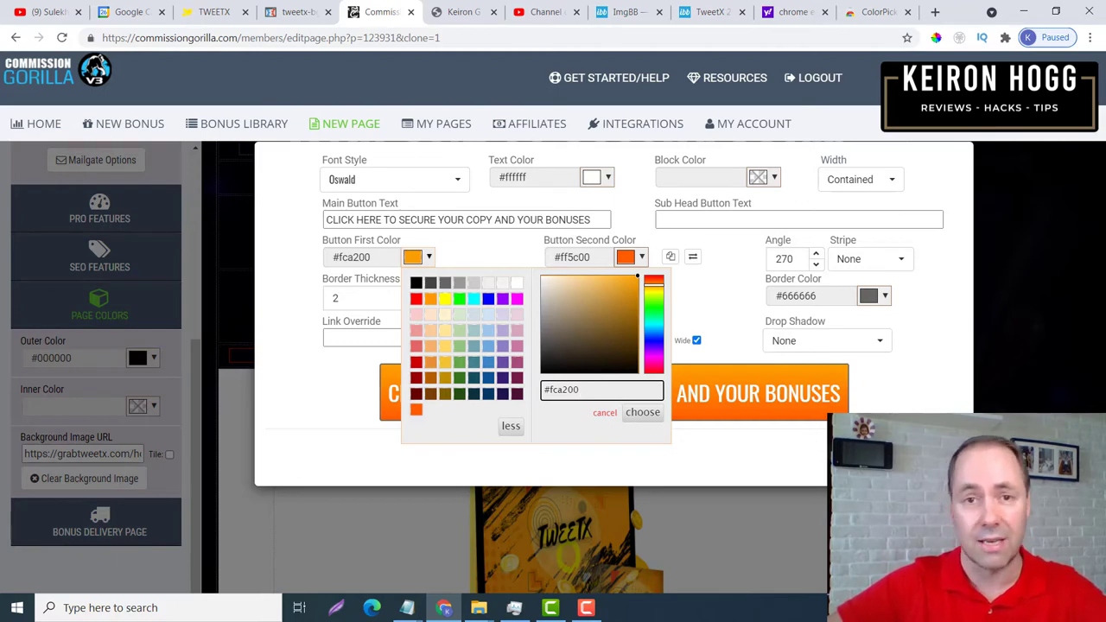
{"action": "left_click", "coordinate": [881, 467]}
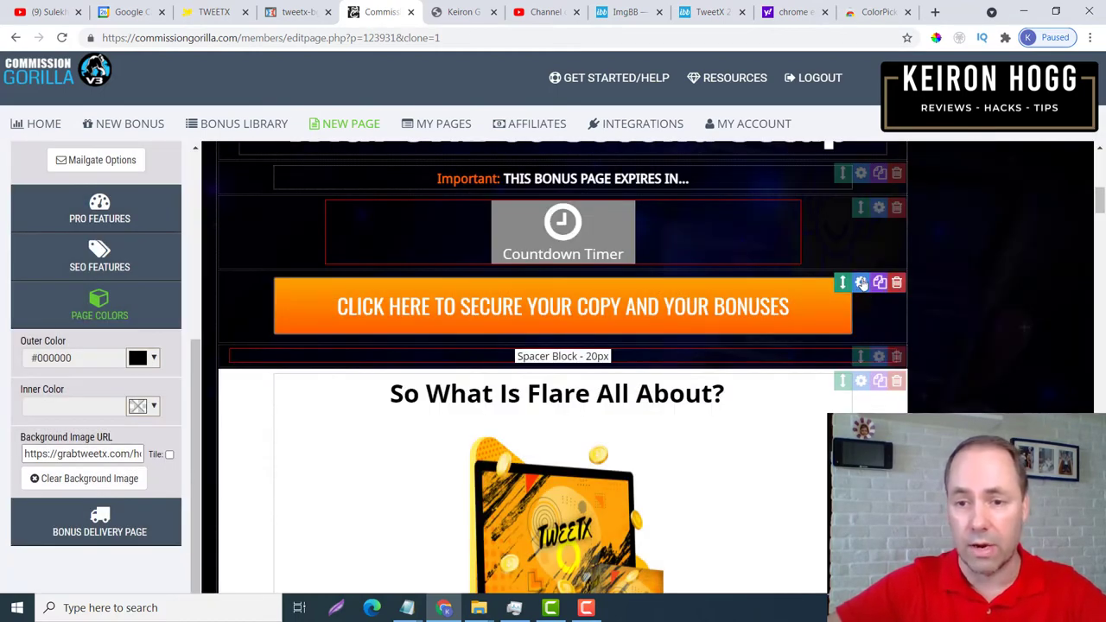
Set the same call-to-action button's second color to #fca200 as well
{"action": "left_click", "coordinate": [861, 283]}
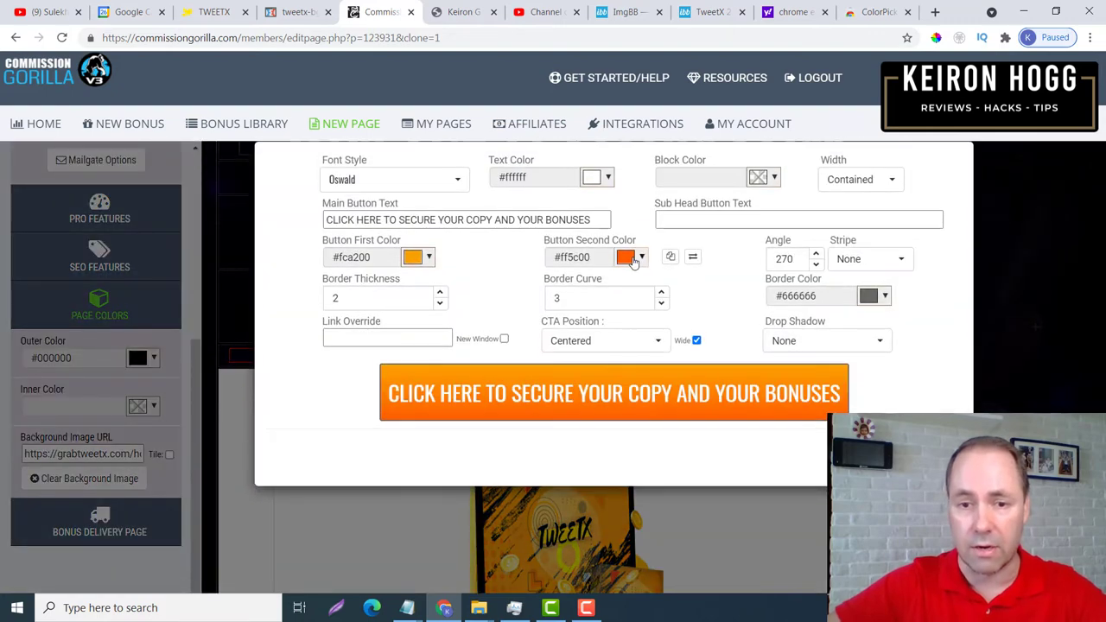
{"action": "left_click", "coordinate": [636, 259]}
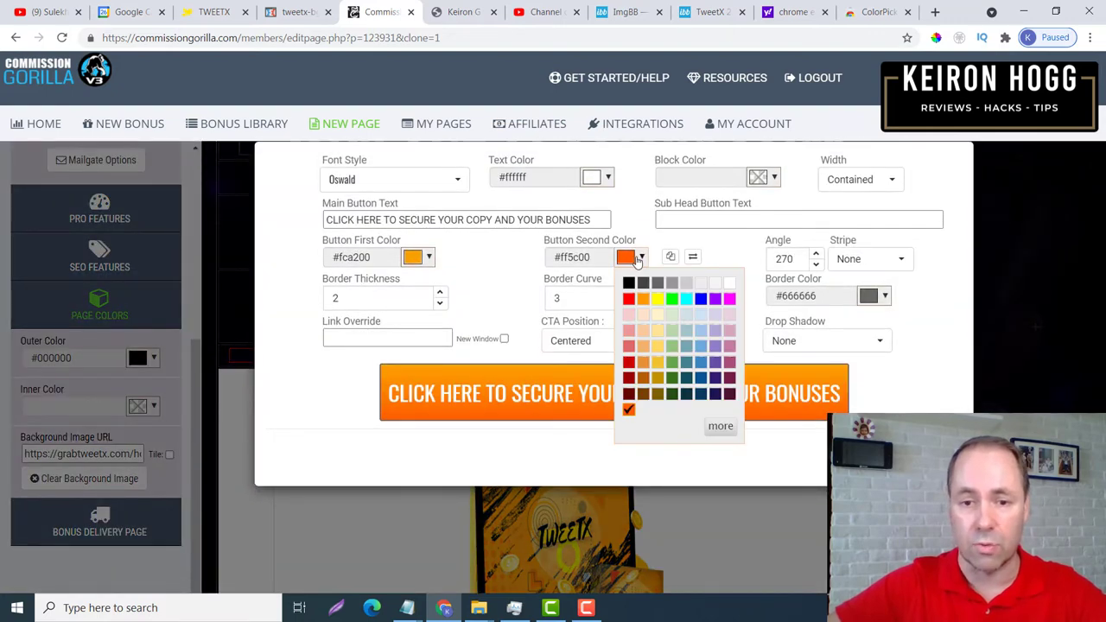
{"action": "left_click", "coordinate": [720, 427]}
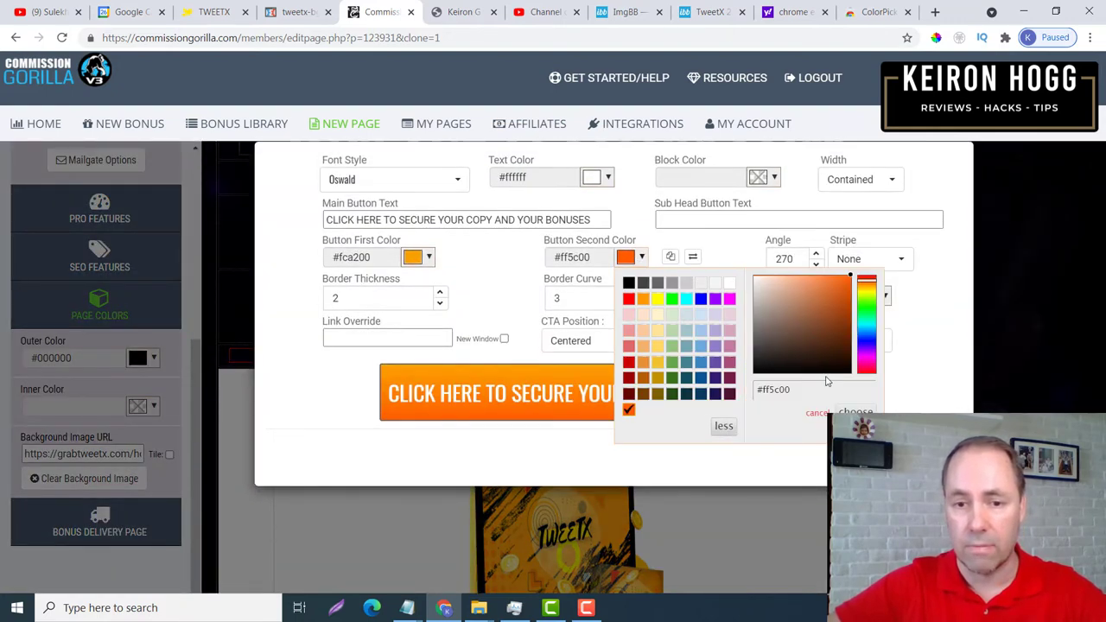
{"action": "triple_click", "coordinate": [784, 389]}
{"action": "key", "text": "BackSpace"}
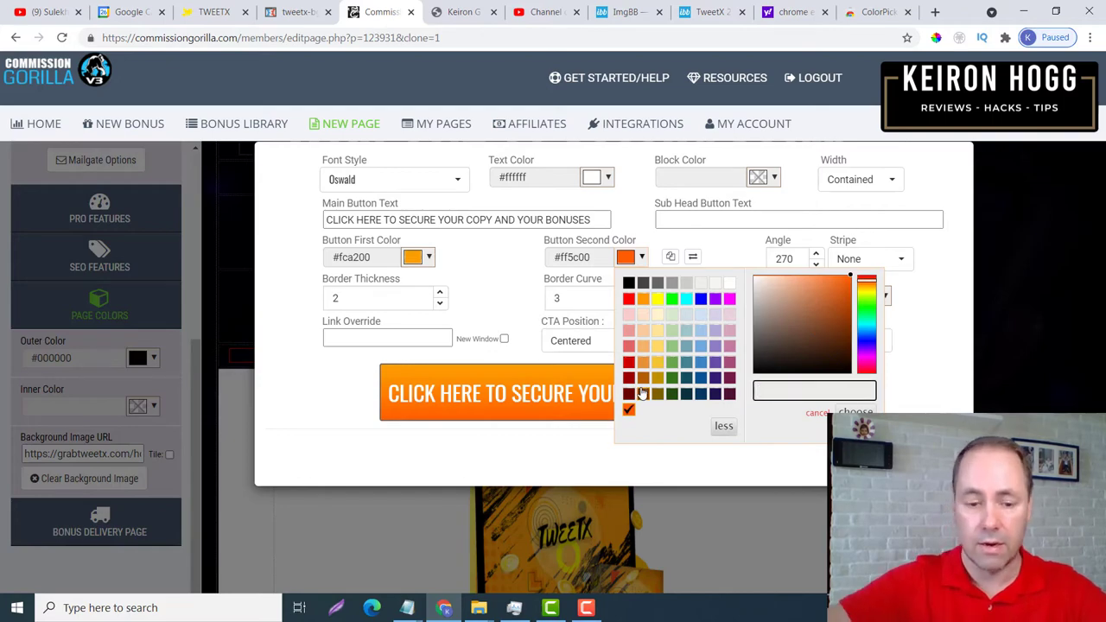
{"action": "type", "text": "#fca200"}
{"action": "key", "text": "Return"}
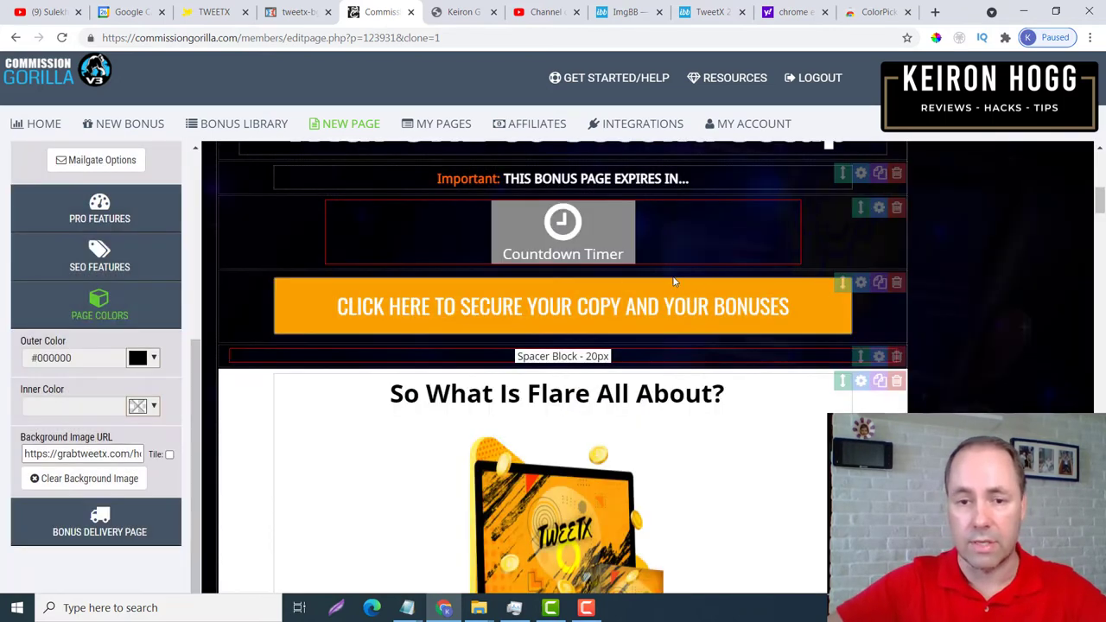
Compare the button color with the TweetX sales page, then review the Flare upsell text and bonus tutorial images still on the bonus page
{"action": "left_click", "coordinate": [218, 14]}
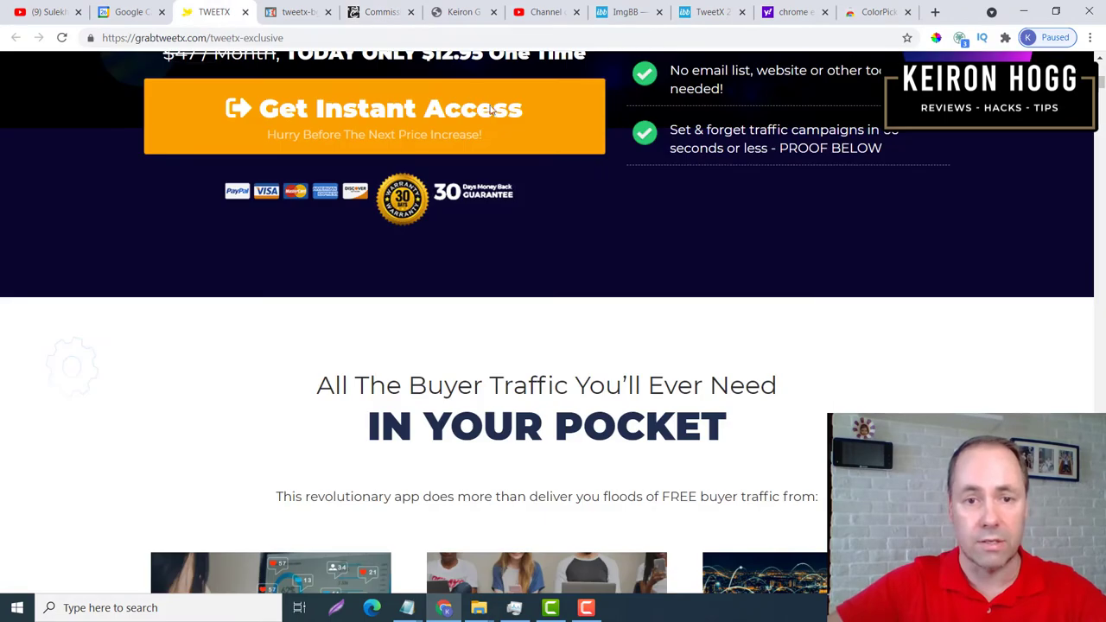
{"action": "left_click", "coordinate": [377, 12]}
{"action": "scroll", "coordinate": [627, 259], "scroll_direction": "down", "scroll_amount": 10}
{"action": "scroll", "coordinate": [627, 285], "scroll_direction": "down", "scroll_amount": 15}
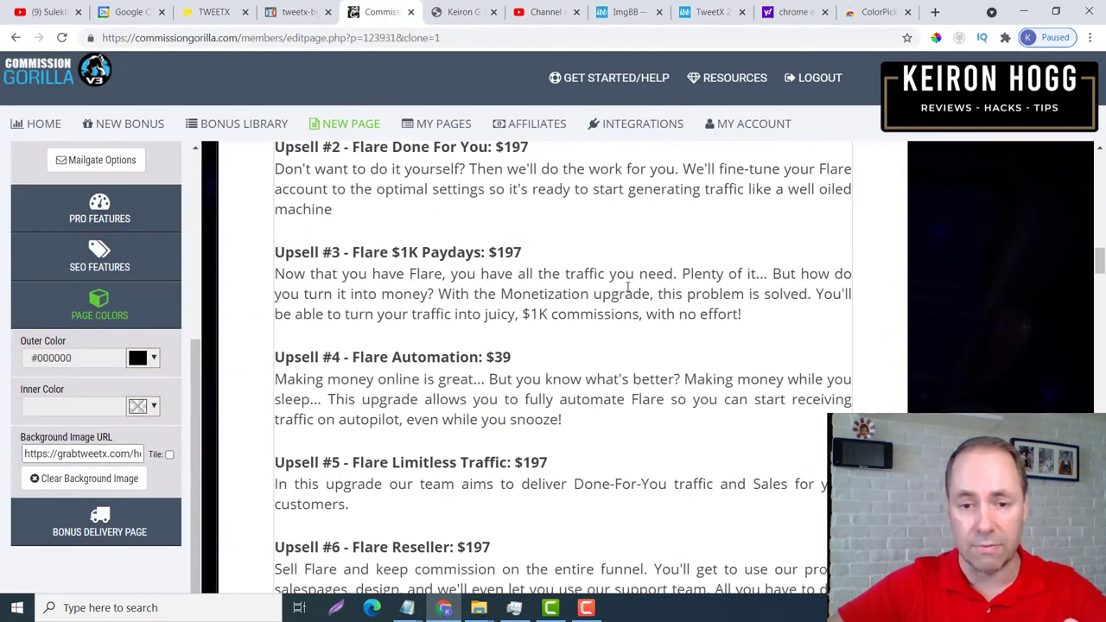
{"action": "scroll", "coordinate": [634, 296], "scroll_direction": "down", "scroll_amount": 10}
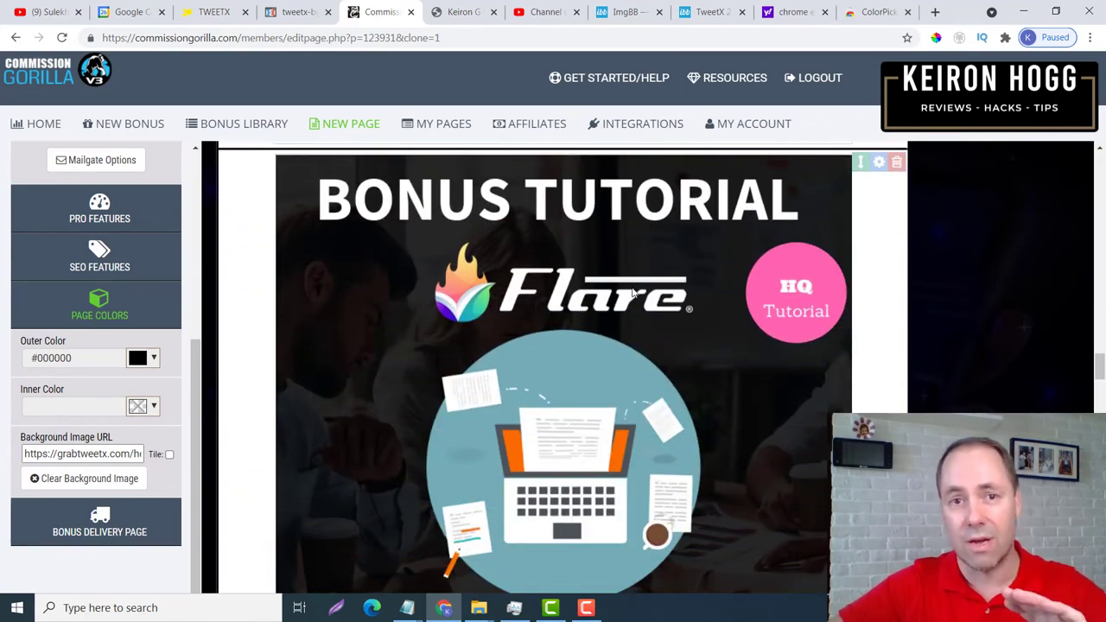
{"action": "scroll", "coordinate": [633, 289], "scroll_direction": "up", "scroll_amount": 20}
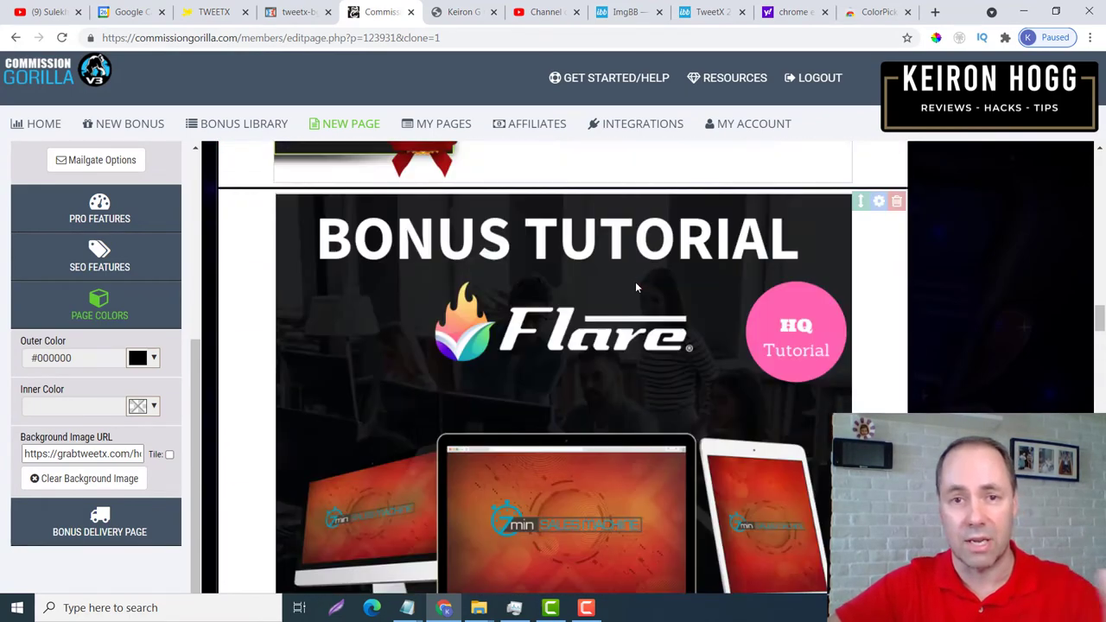
{"action": "scroll", "coordinate": [637, 282], "scroll_direction": "up", "scroll_amount": 20}
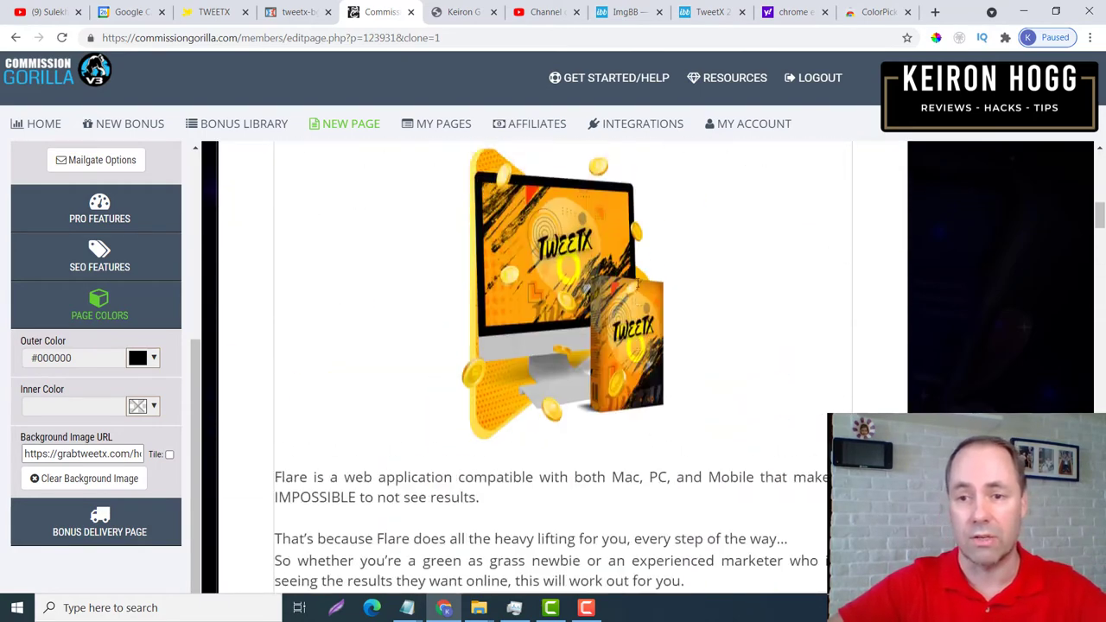
Review the top of the bonus page, from the bonus banner and TweetX logo to the call-to-action button and product image
{"action": "scroll", "coordinate": [638, 278], "scroll_direction": "up", "scroll_amount": 4}
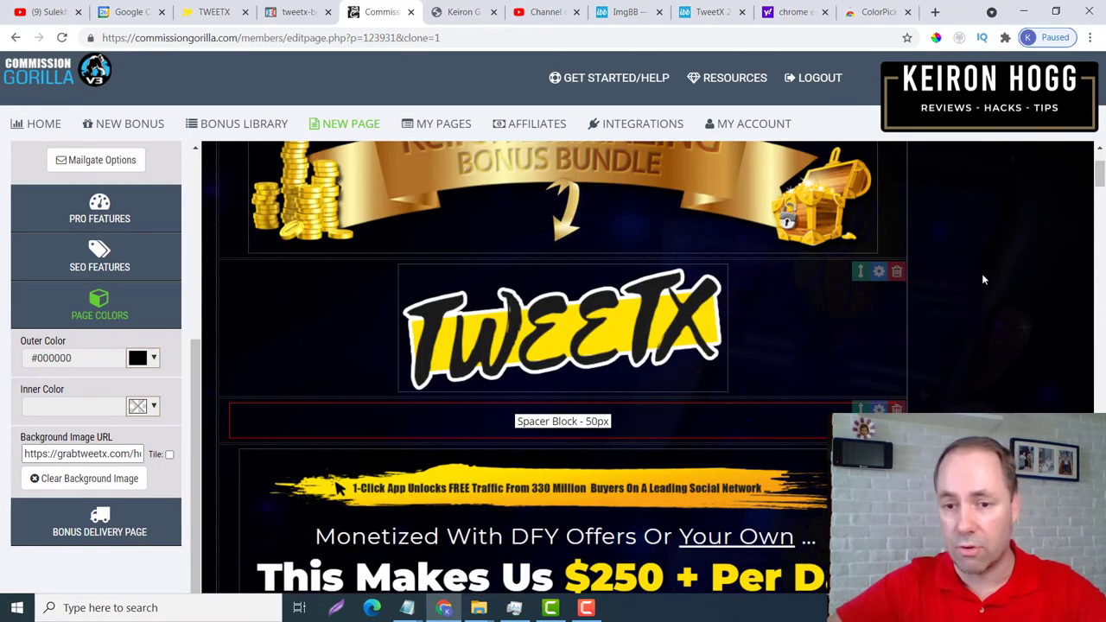
{"action": "scroll", "coordinate": [977, 277], "scroll_direction": "down", "scroll_amount": 4}
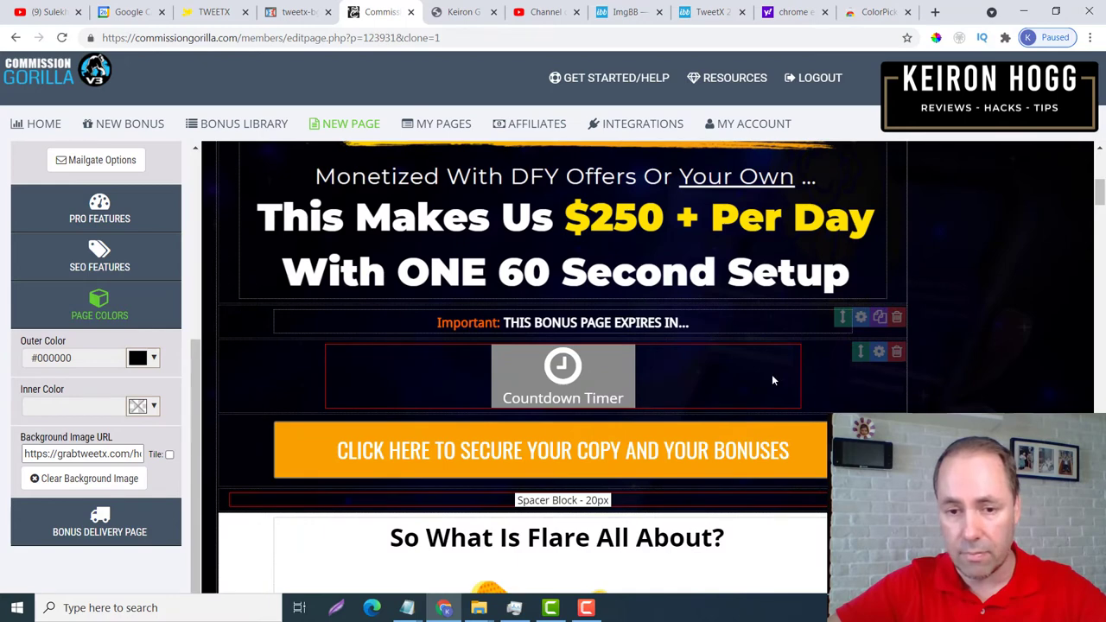
{"action": "scroll", "coordinate": [916, 292], "scroll_direction": "up", "scroll_amount": 2}
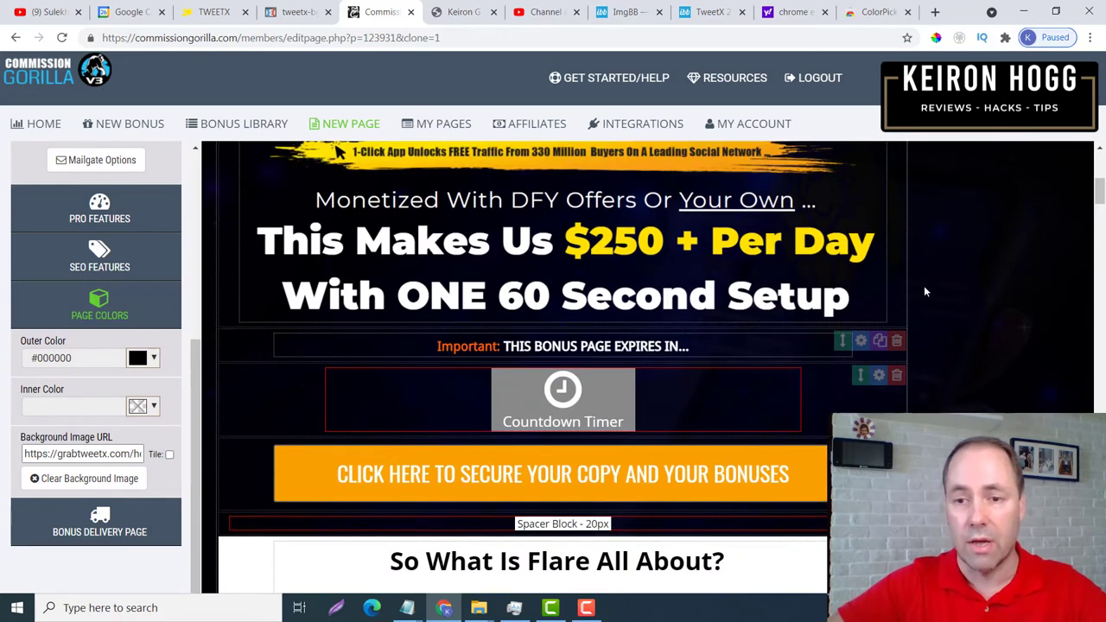
{"action": "scroll", "coordinate": [856, 295], "scroll_direction": "up", "scroll_amount": 2}
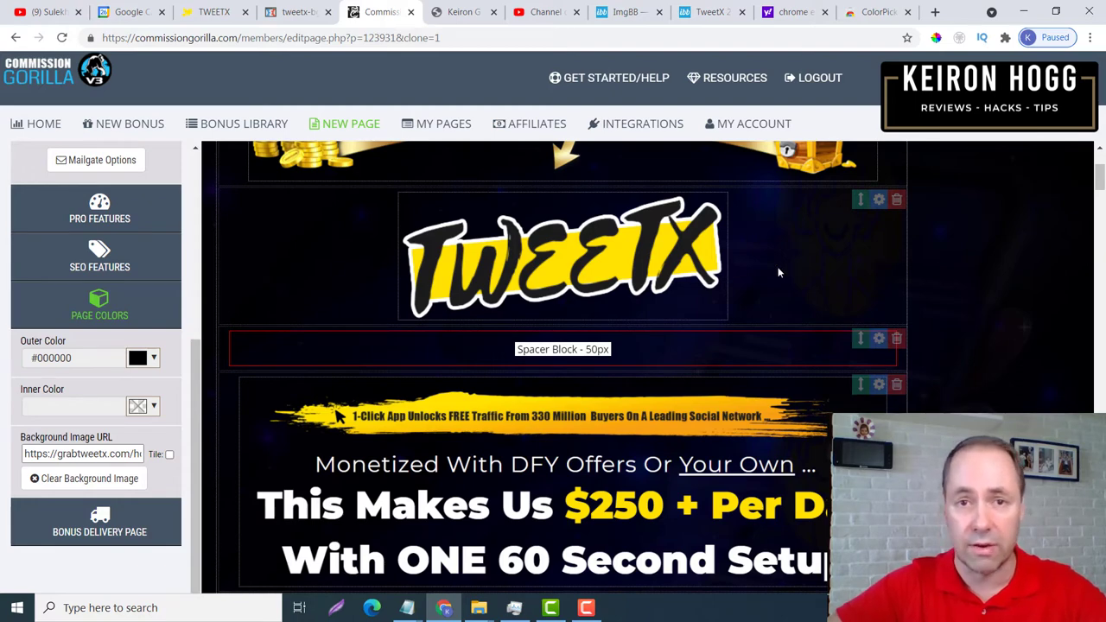
{"action": "scroll", "coordinate": [817, 266], "scroll_direction": "down", "scroll_amount": 2}
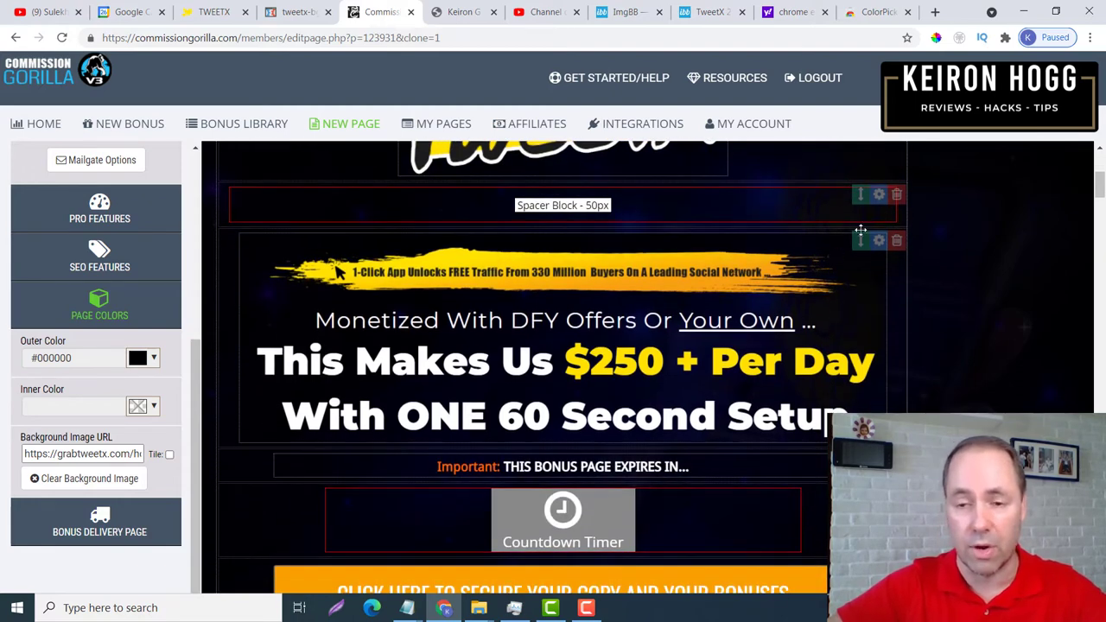
{"action": "scroll", "coordinate": [134, 412], "scroll_direction": "down", "scroll_amount": 3}
{"action": "scroll", "coordinate": [110, 386], "scroll_direction": "up", "scroll_amount": 1}
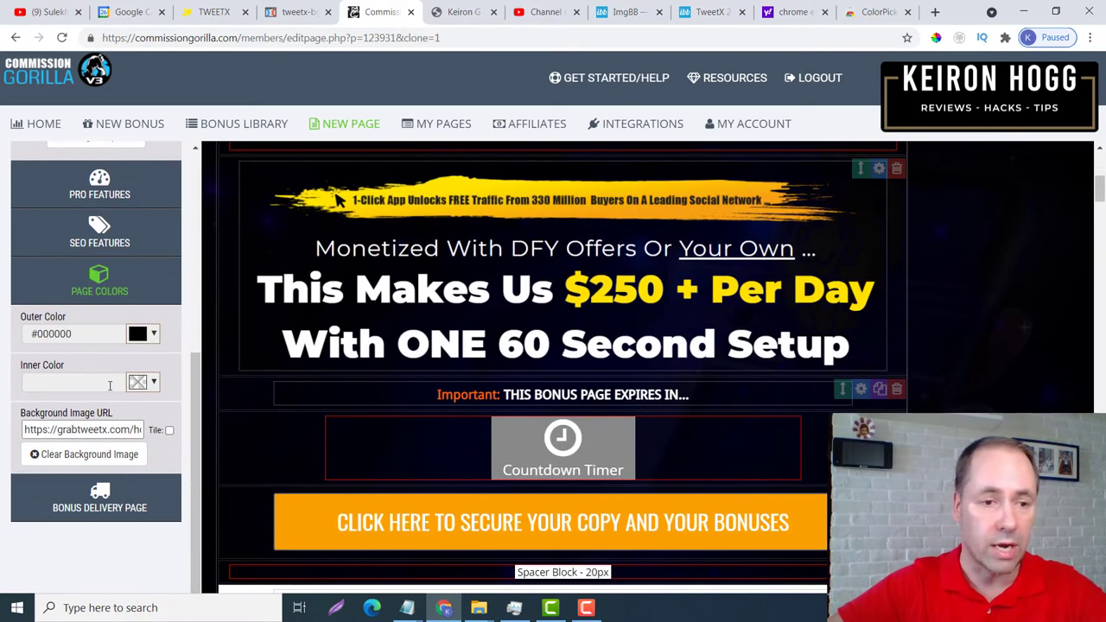
Sample the dark page background with ColorPick Eyedropper and set the page's inner color to #030308
{"action": "left_click", "coordinate": [115, 283]}
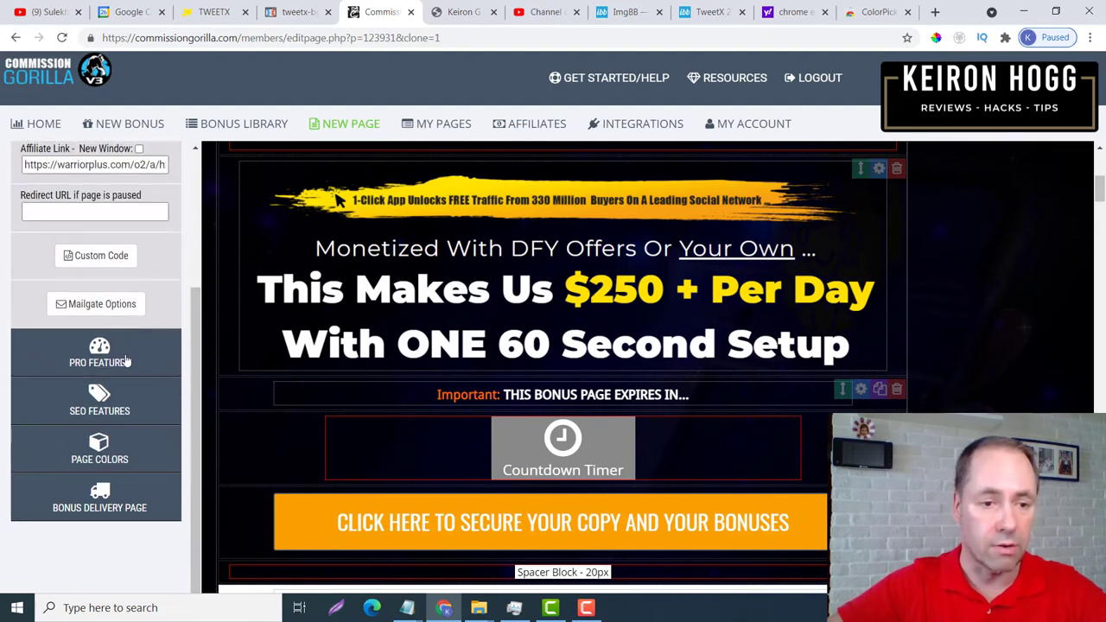
{"action": "scroll", "coordinate": [126, 384], "scroll_direction": "down", "scroll_amount": 2}
{"action": "left_click", "coordinate": [112, 441]}
{"action": "scroll", "coordinate": [154, 427], "scroll_direction": "down", "scroll_amount": 2}
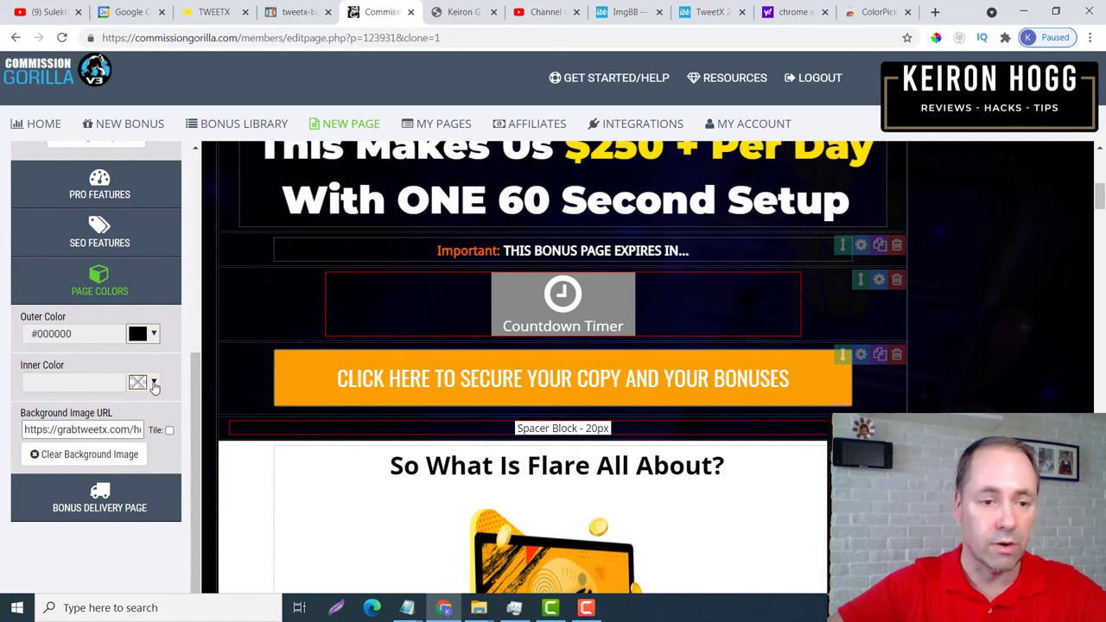
{"action": "left_click", "coordinate": [154, 384]}
{"action": "left_click", "coordinate": [232, 536]}
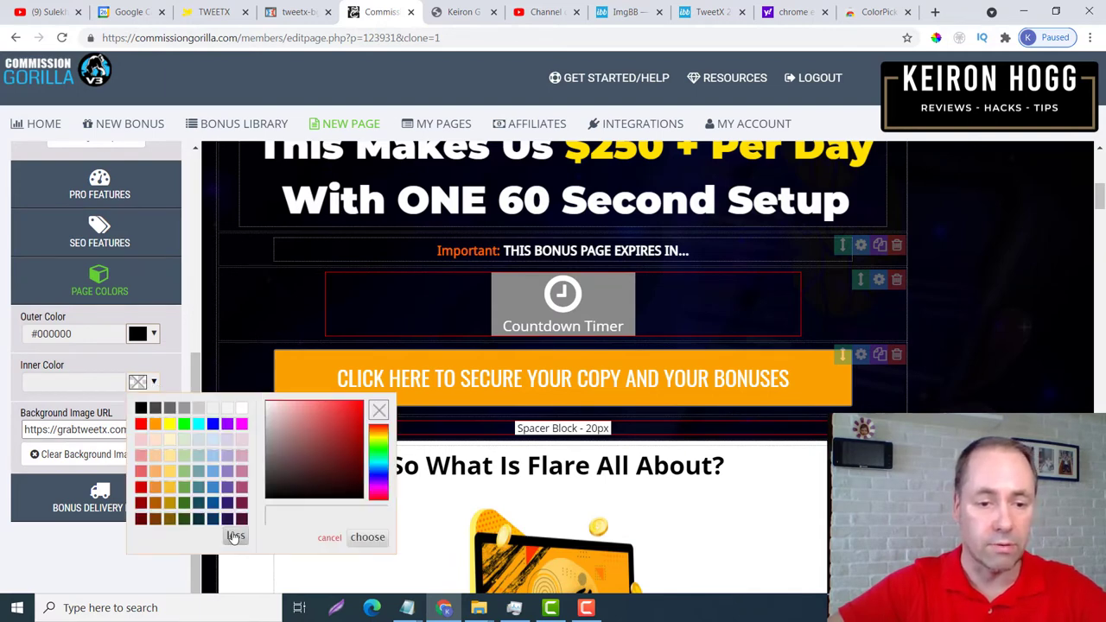
{"action": "left_click", "coordinate": [936, 38]}
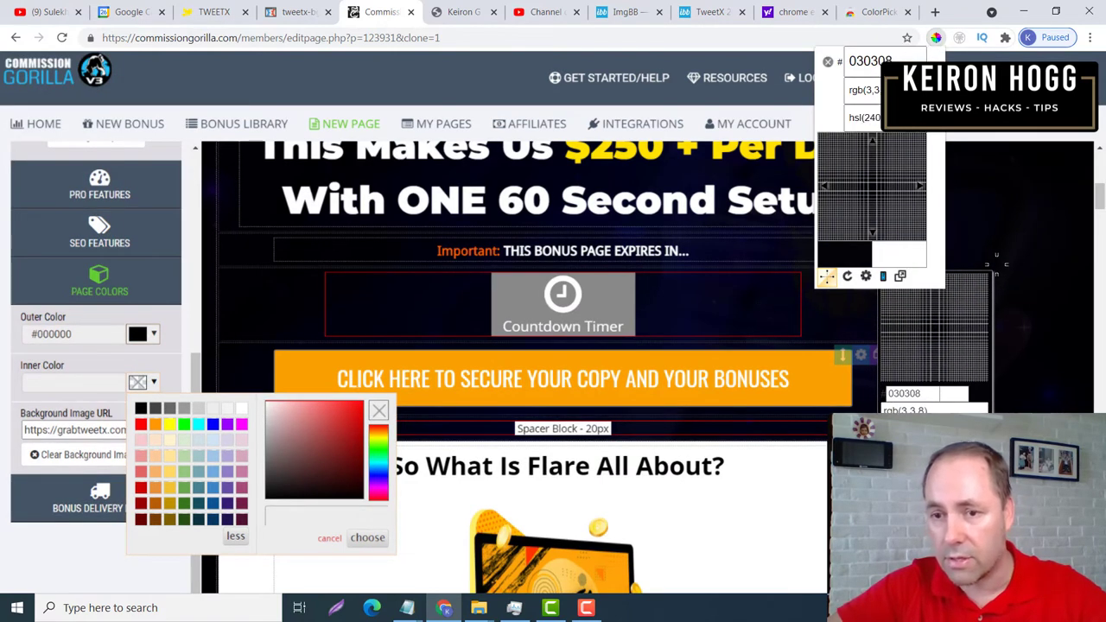
{"action": "left_click", "coordinate": [995, 265]}
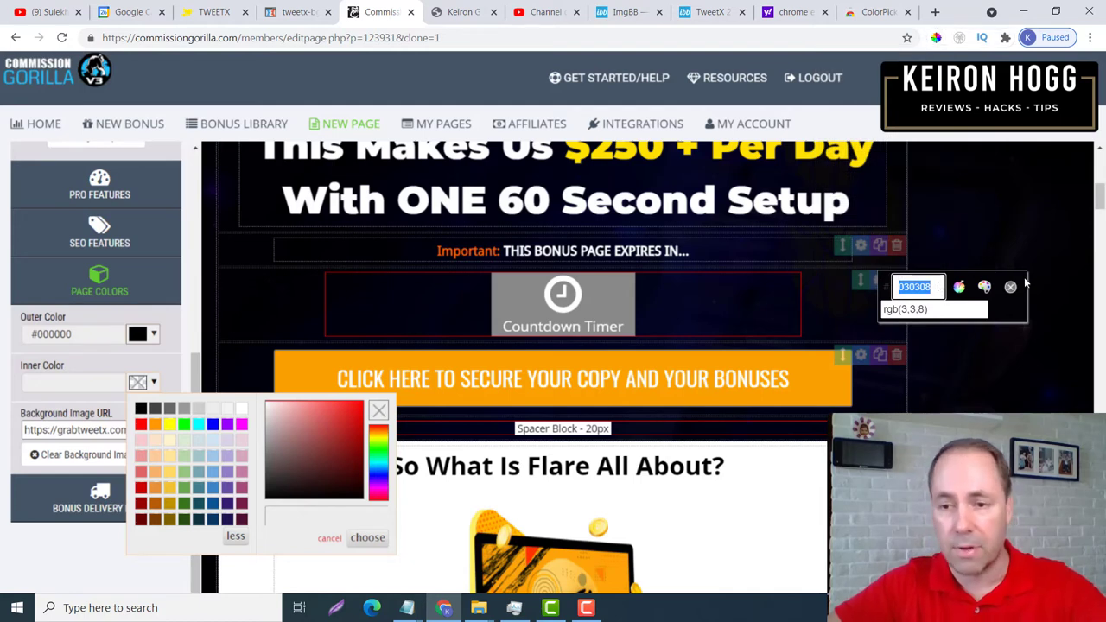
{"action": "left_click", "coordinate": [1011, 287]}
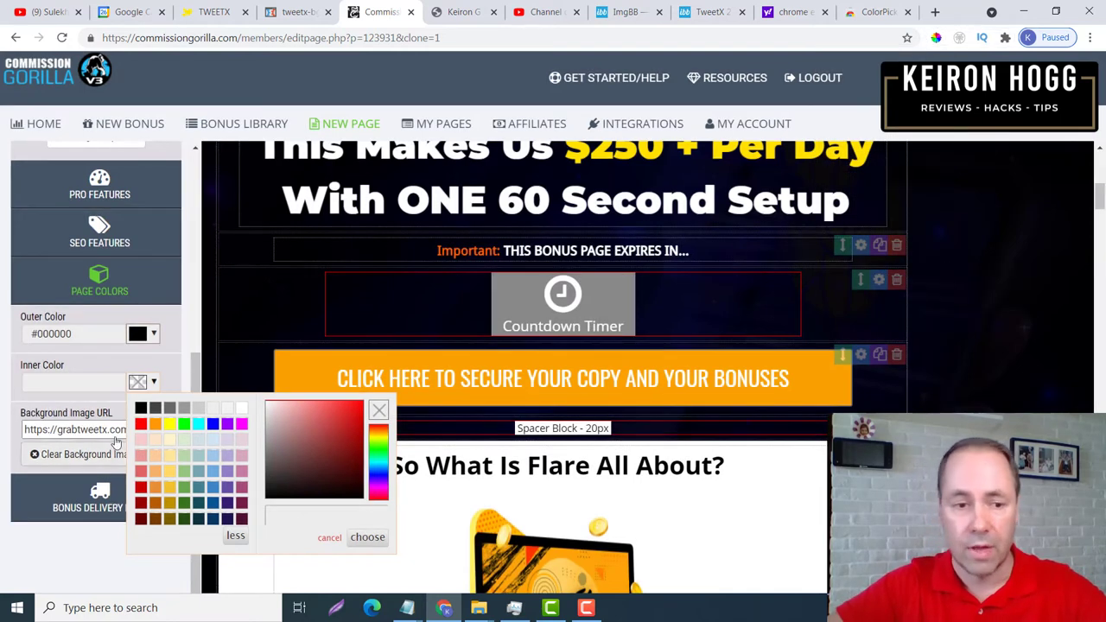
{"action": "left_click", "coordinate": [312, 516]}
{"action": "type", "text": "#030308"}
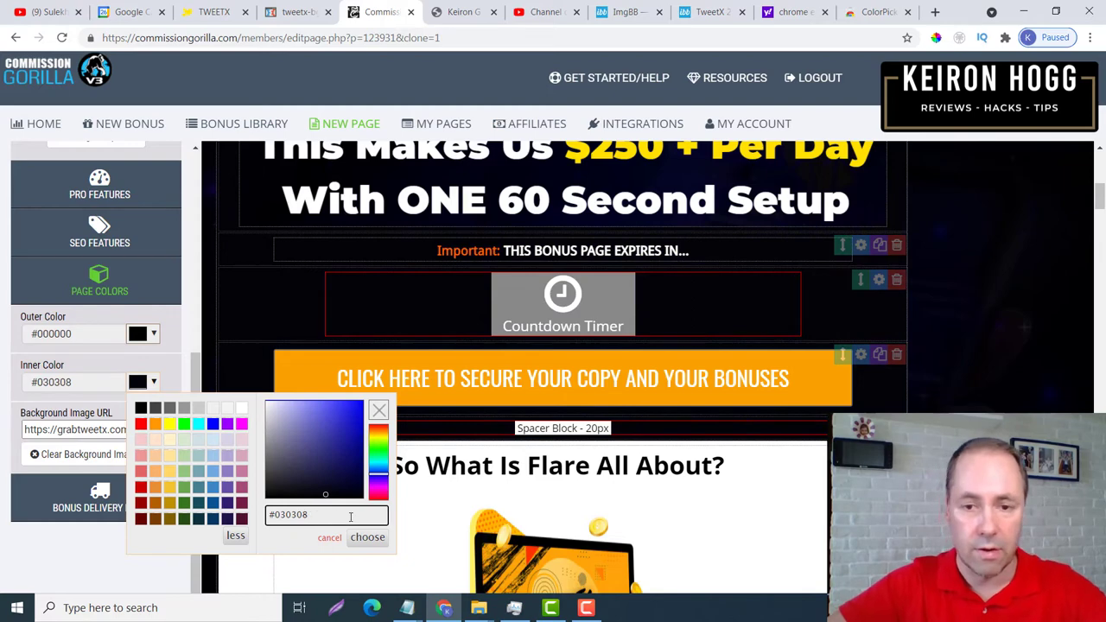
{"action": "left_click", "coordinate": [368, 537]}
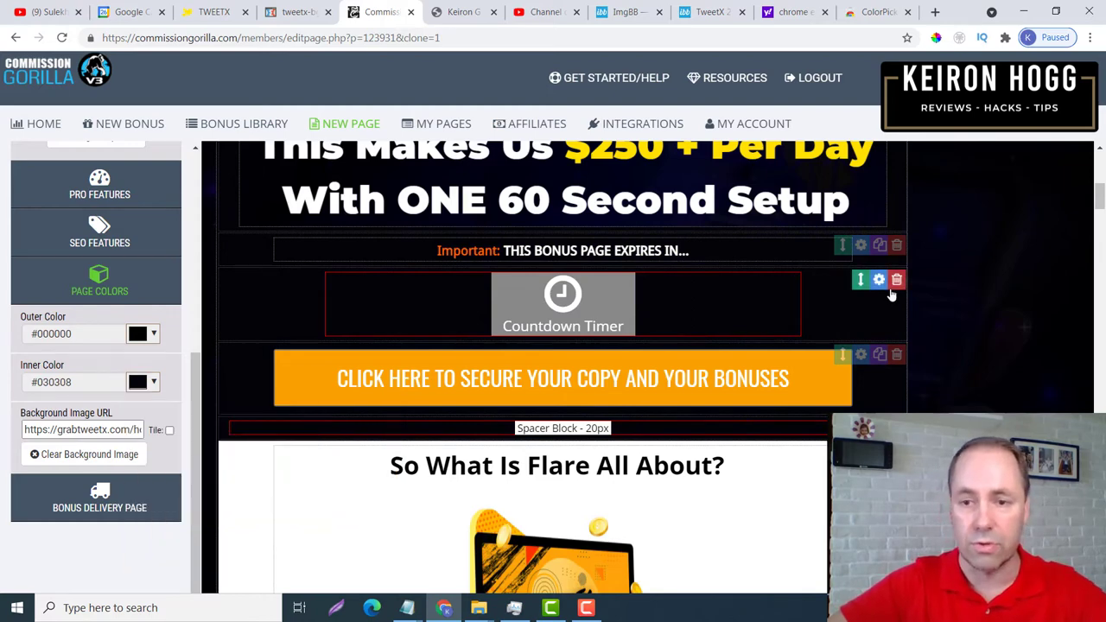
Check how the inner color looks around the logo, headline and countdown timer, and examine the product and pricing section and attention bar
{"action": "scroll", "coordinate": [767, 297], "scroll_direction": "up", "scroll_amount": 2}
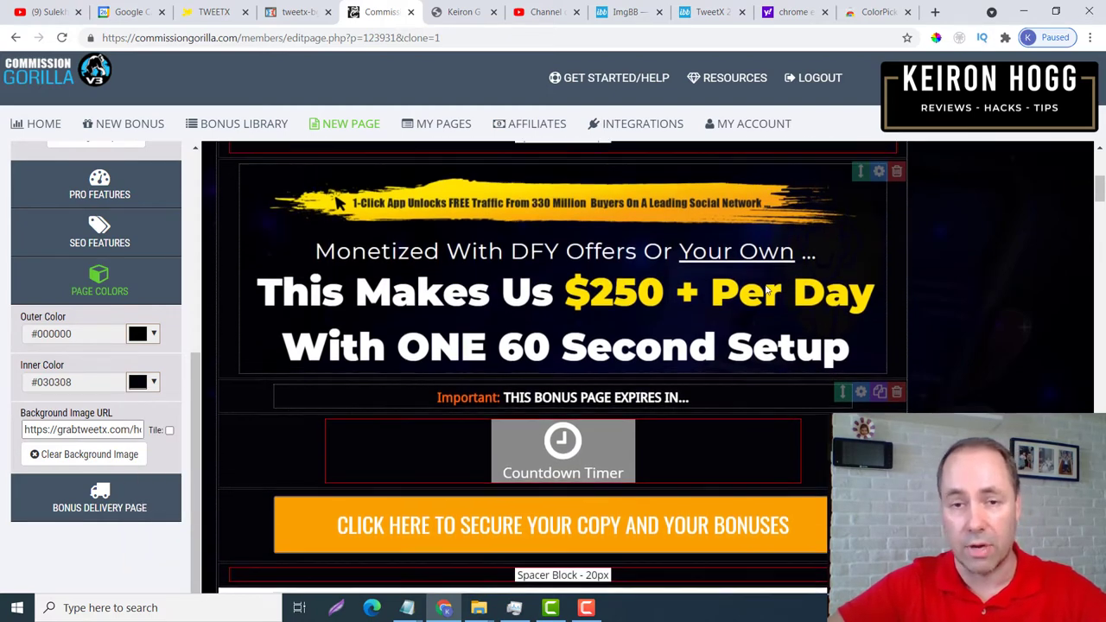
{"action": "scroll", "coordinate": [895, 320], "scroll_direction": "up", "scroll_amount": 2}
{"action": "scroll", "coordinate": [795, 376], "scroll_direction": "up", "scroll_amount": 4}
{"action": "scroll", "coordinate": [778, 345], "scroll_direction": "down", "scroll_amount": 2}
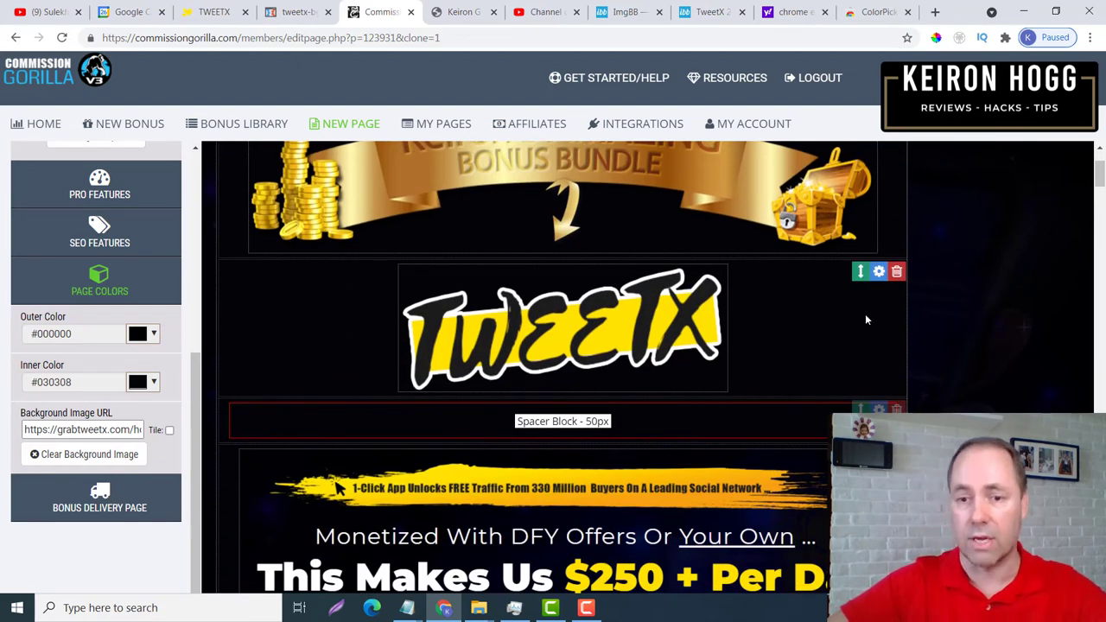
{"action": "scroll", "coordinate": [860, 321], "scroll_direction": "down", "scroll_amount": 1}
{"action": "scroll", "coordinate": [920, 275], "scroll_direction": "down", "scroll_amount": 10}
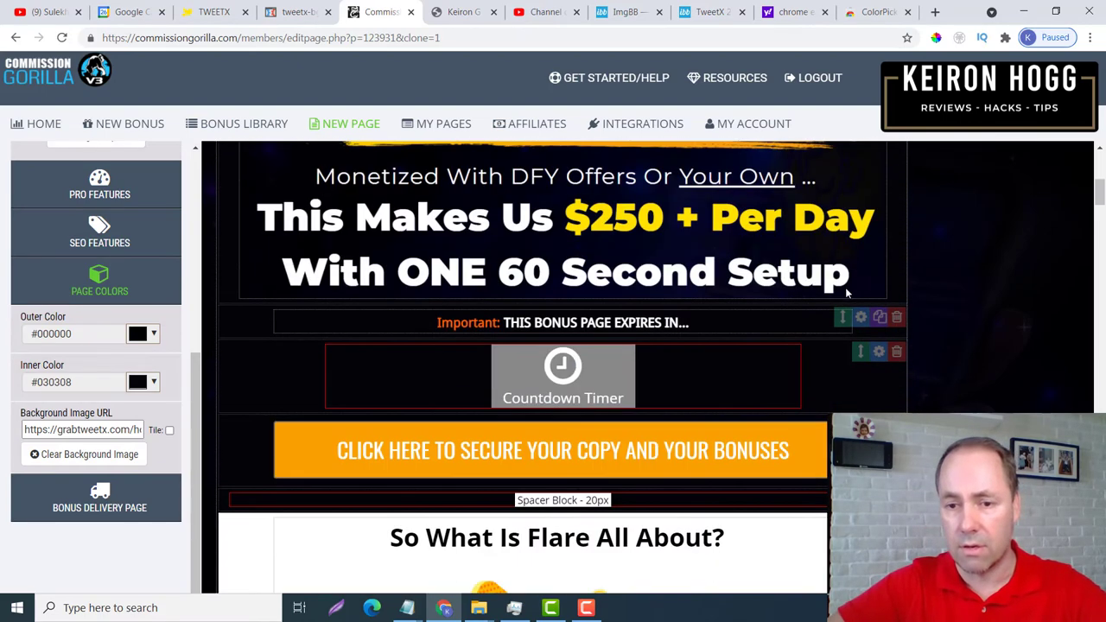
{"action": "scroll", "coordinate": [860, 319], "scroll_direction": "down", "scroll_amount": 5}
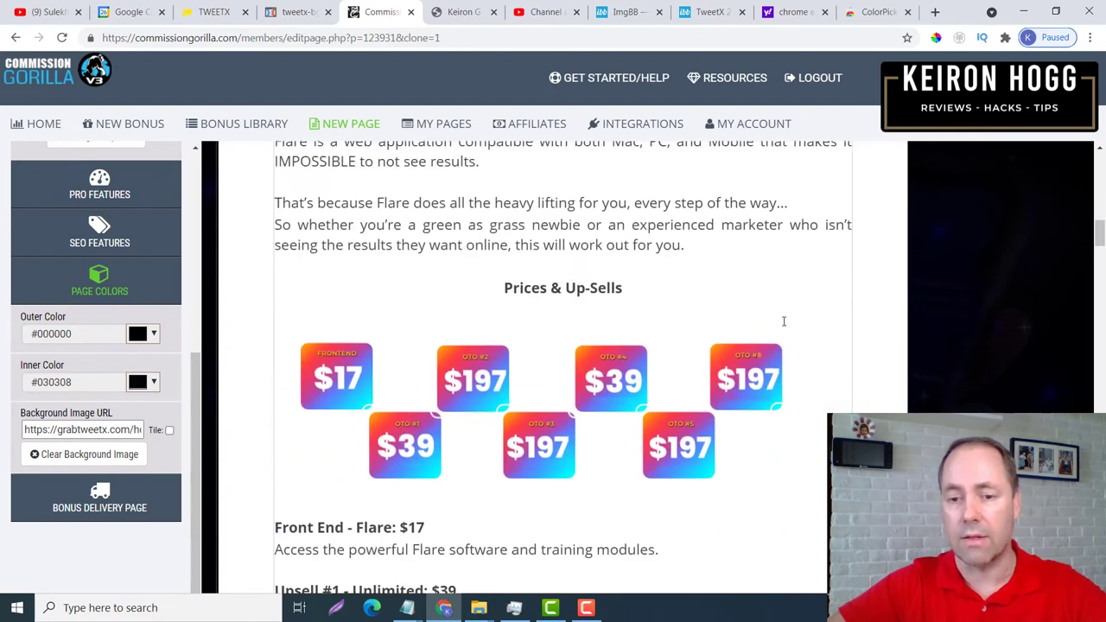
{"action": "scroll", "coordinate": [785, 321], "scroll_direction": "up", "scroll_amount": 15}
{"action": "scroll", "coordinate": [788, 324], "scroll_direction": "up", "scroll_amount": 6}
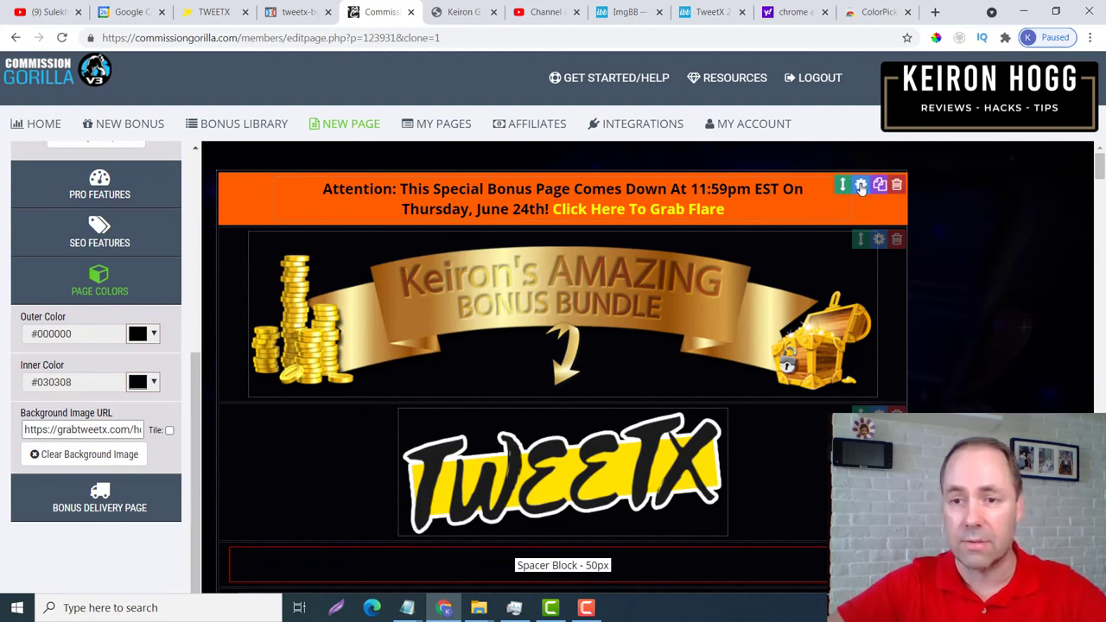
Sample the orange of the call-to-action button and apply it as the block color of the "Attention" text bar
{"action": "scroll", "coordinate": [855, 200], "scroll_direction": "down", "scroll_amount": 7}
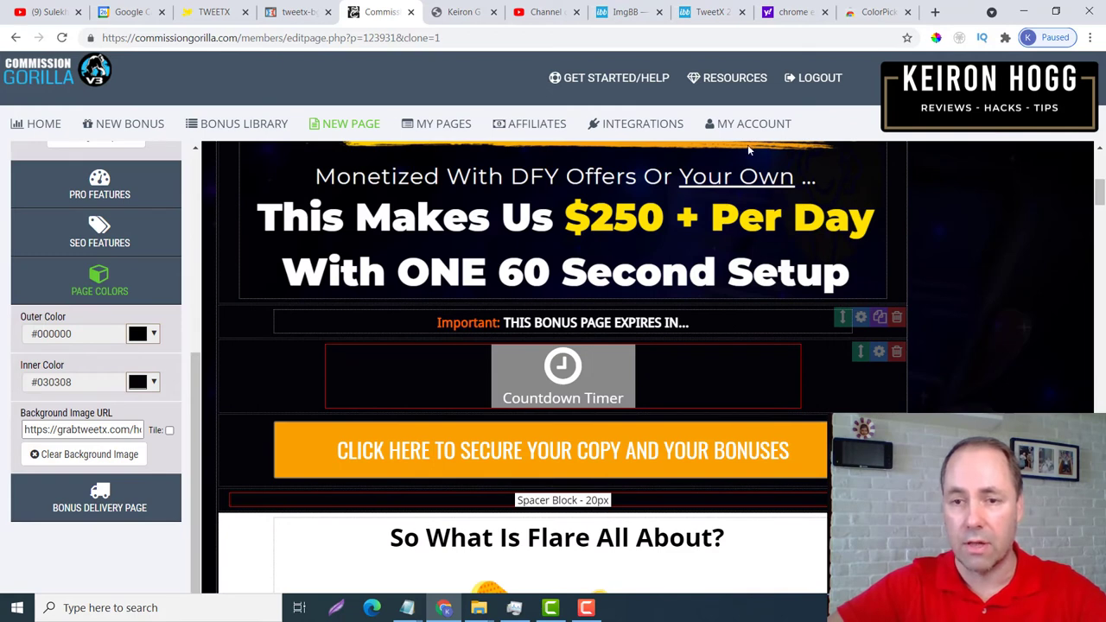
{"action": "left_click", "coordinate": [936, 38]}
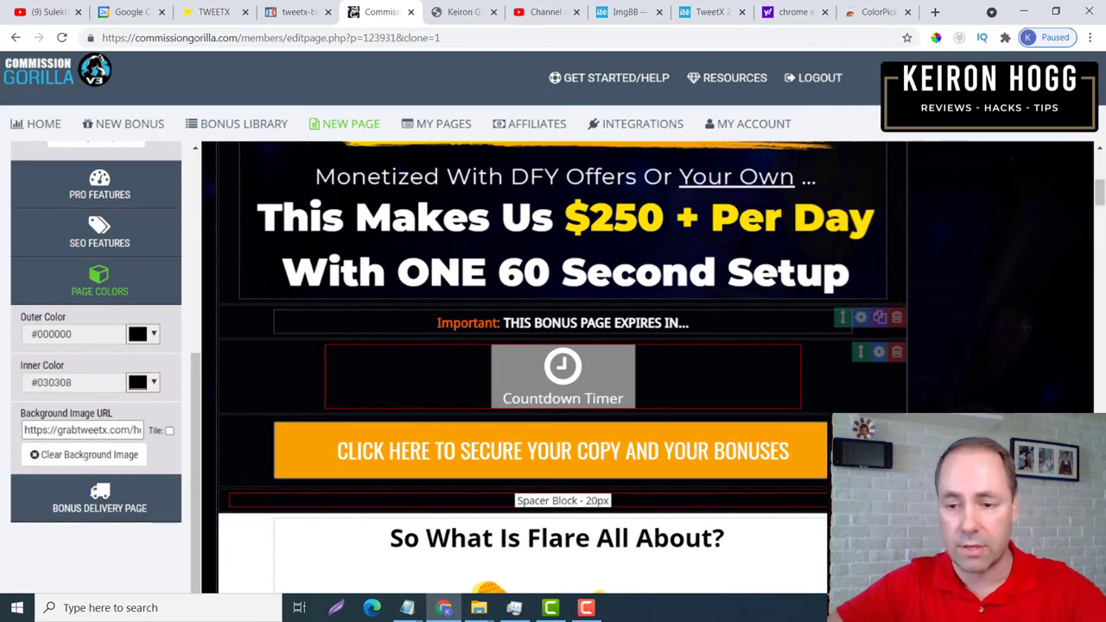
{"action": "scroll", "coordinate": [851, 332], "scroll_direction": "up", "scroll_amount": 6}
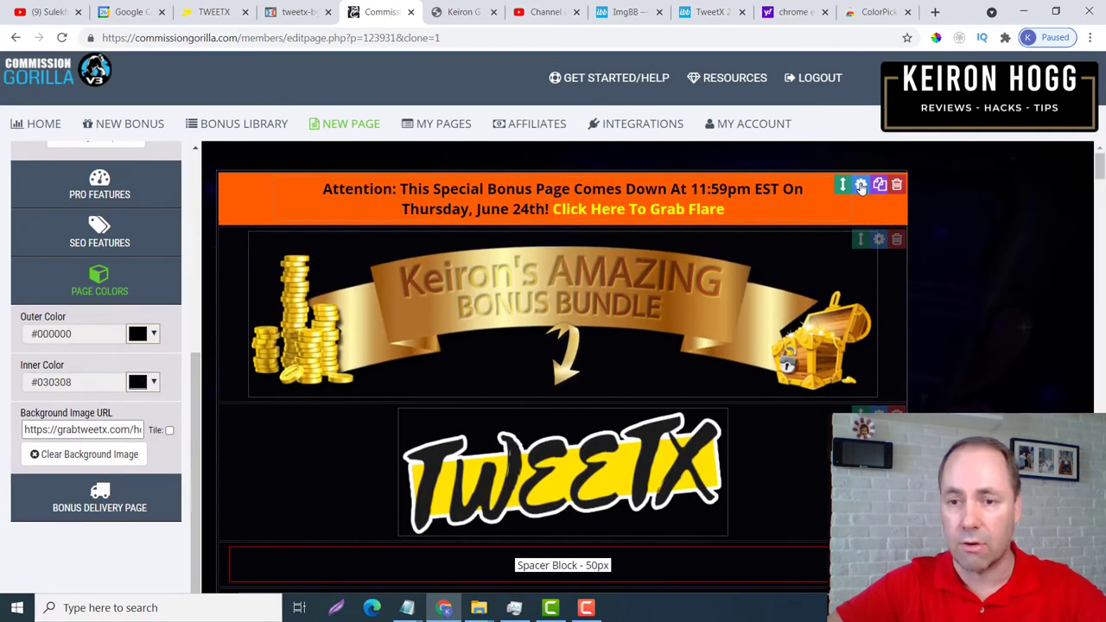
{"action": "left_click", "coordinate": [859, 187]}
{"action": "left_click", "coordinate": [460, 257]}
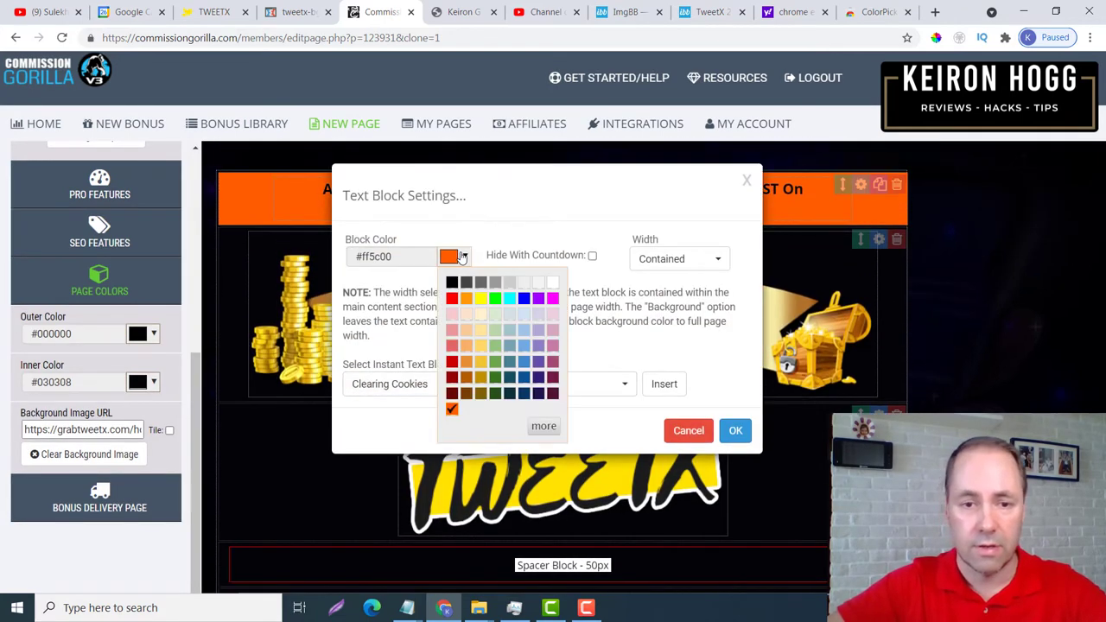
{"action": "left_click", "coordinate": [543, 426]}
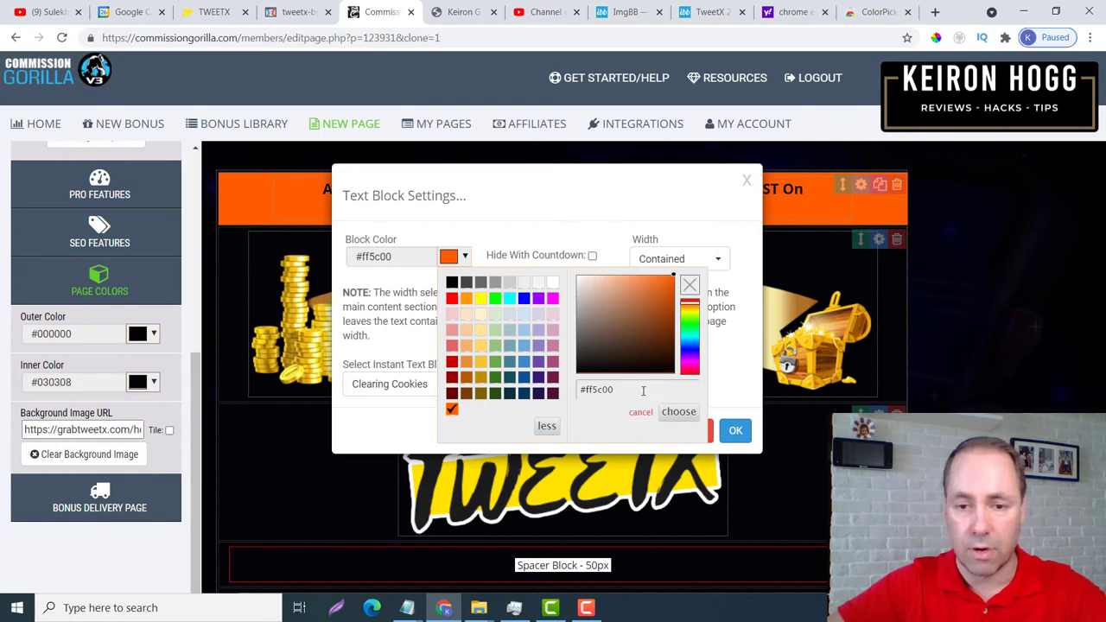
{"action": "left_click", "coordinate": [735, 430]}
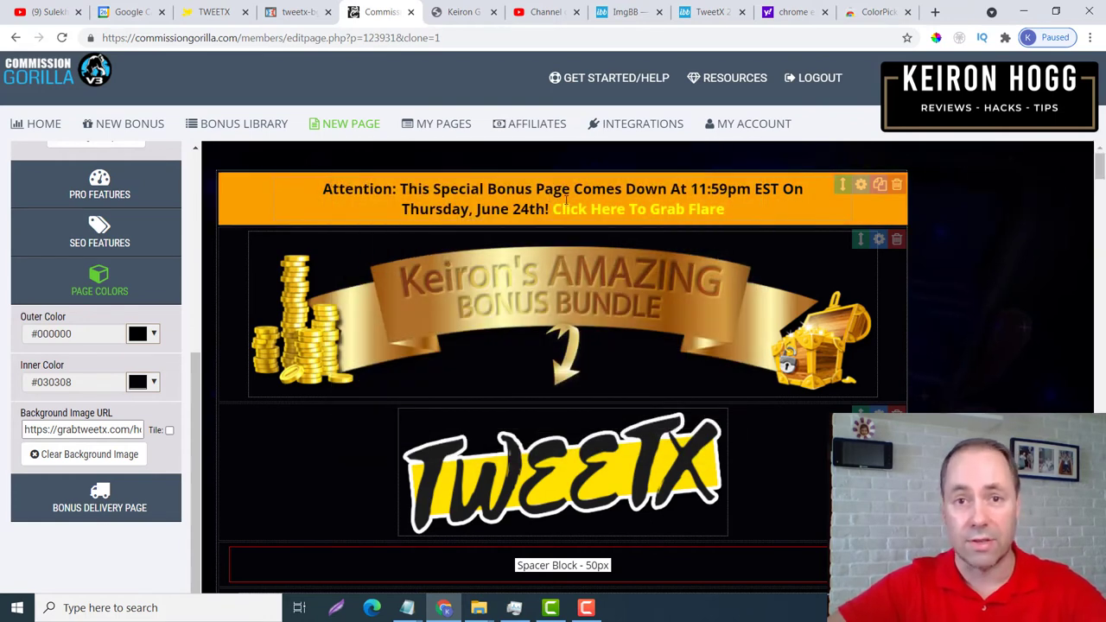
Remove the old Flare URL from the "Click Here To Grab Flare" link in the orange attention bar
{"action": "scroll", "coordinate": [622, 227], "scroll_direction": "down", "scroll_amount": 2}
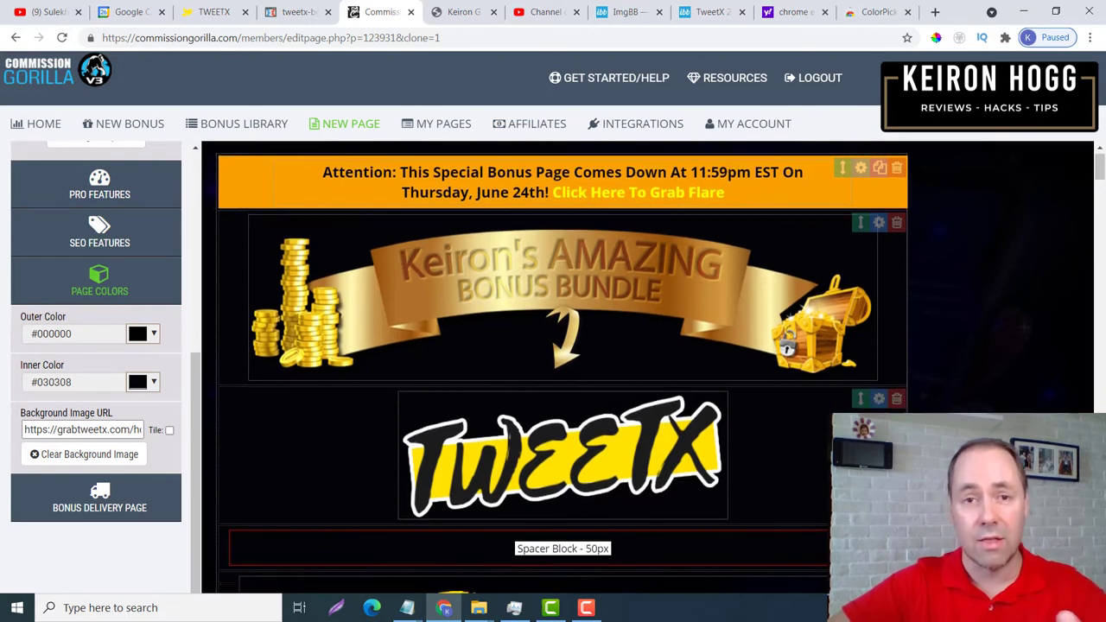
{"action": "scroll", "coordinate": [620, 226], "scroll_direction": "up", "scroll_amount": 2}
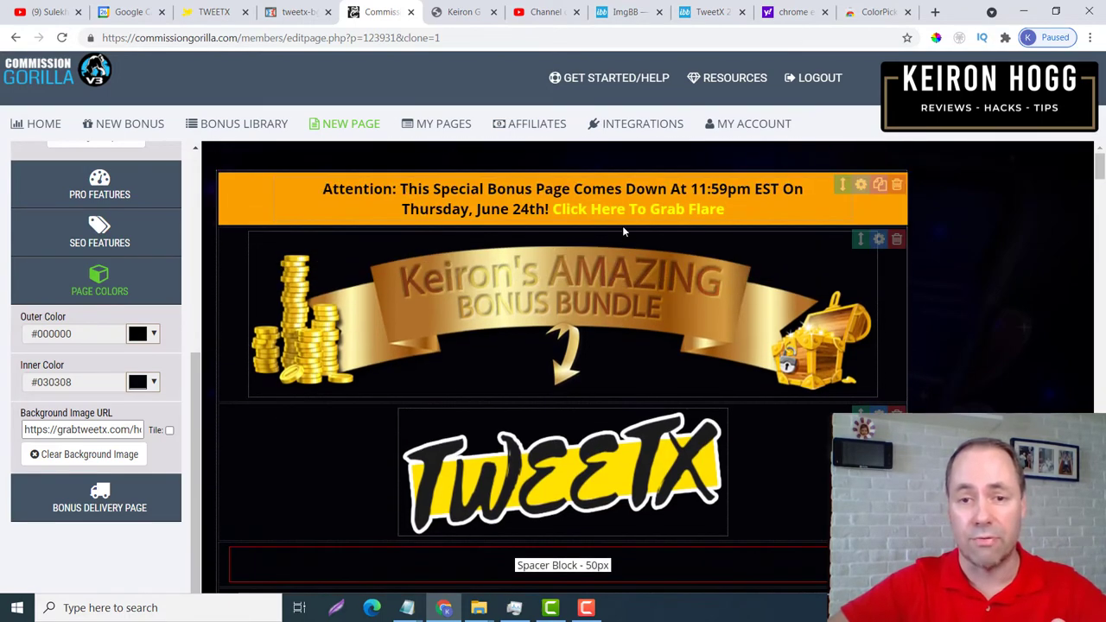
{"action": "left_click", "coordinate": [732, 208]}
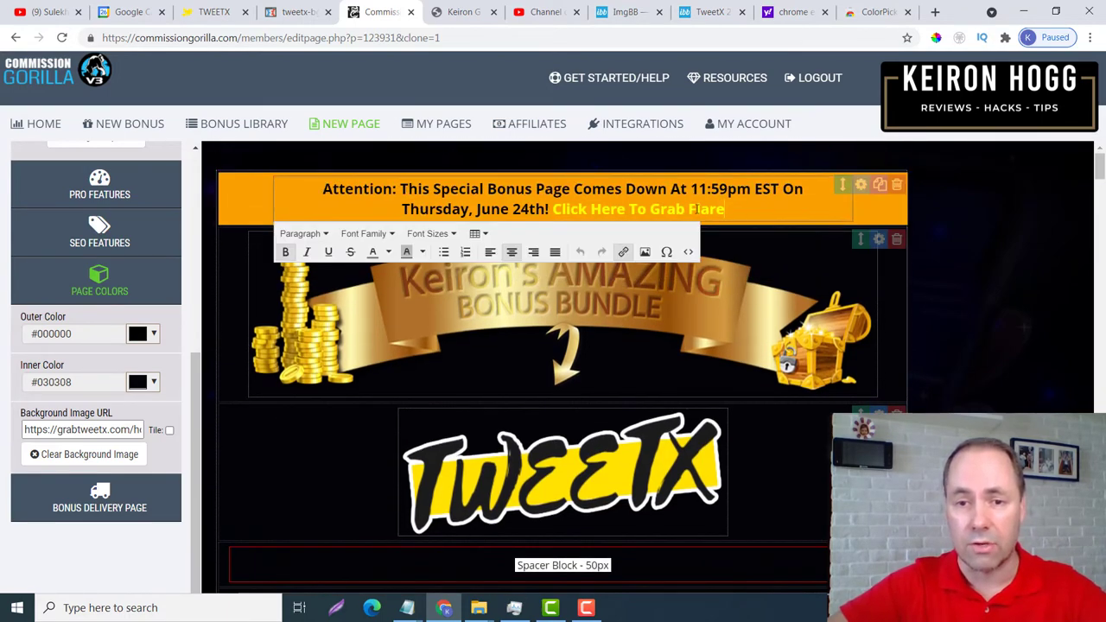
{"action": "left_click_drag", "start_coordinate": [696, 210], "coordinate": [554, 210]}
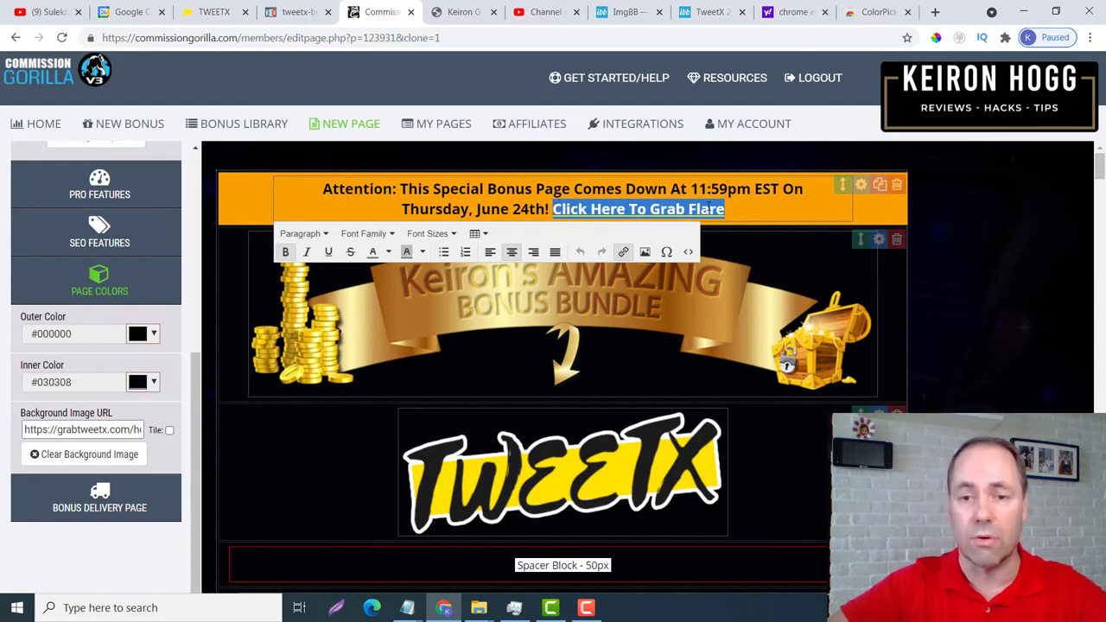
{"action": "left_click", "coordinate": [743, 205]}
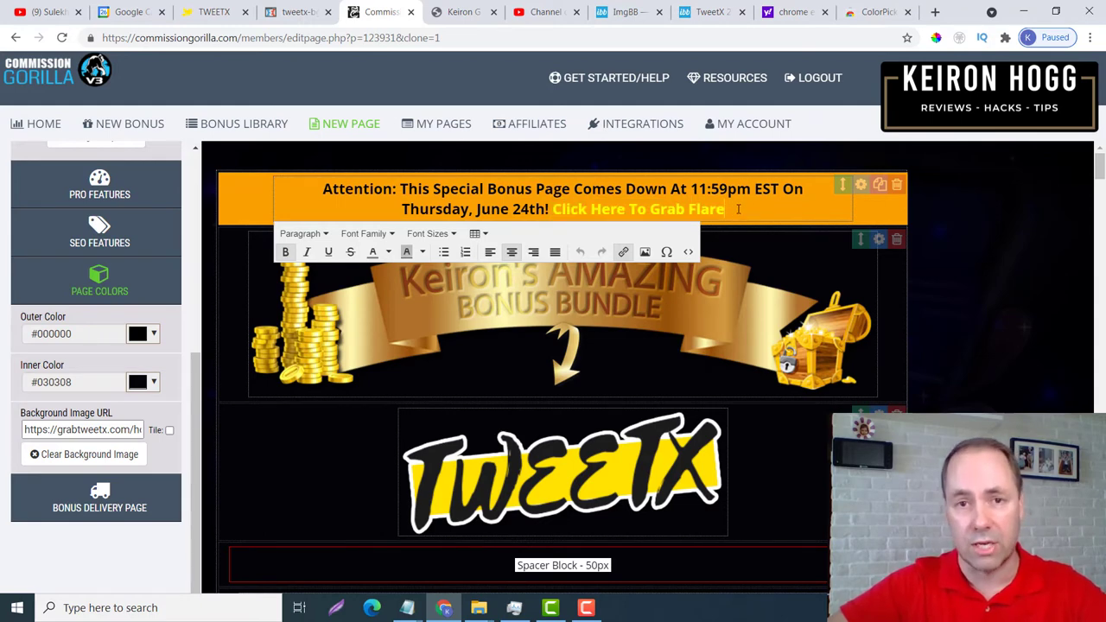
{"action": "left_click_drag", "start_coordinate": [740, 207], "coordinate": [571, 209]}
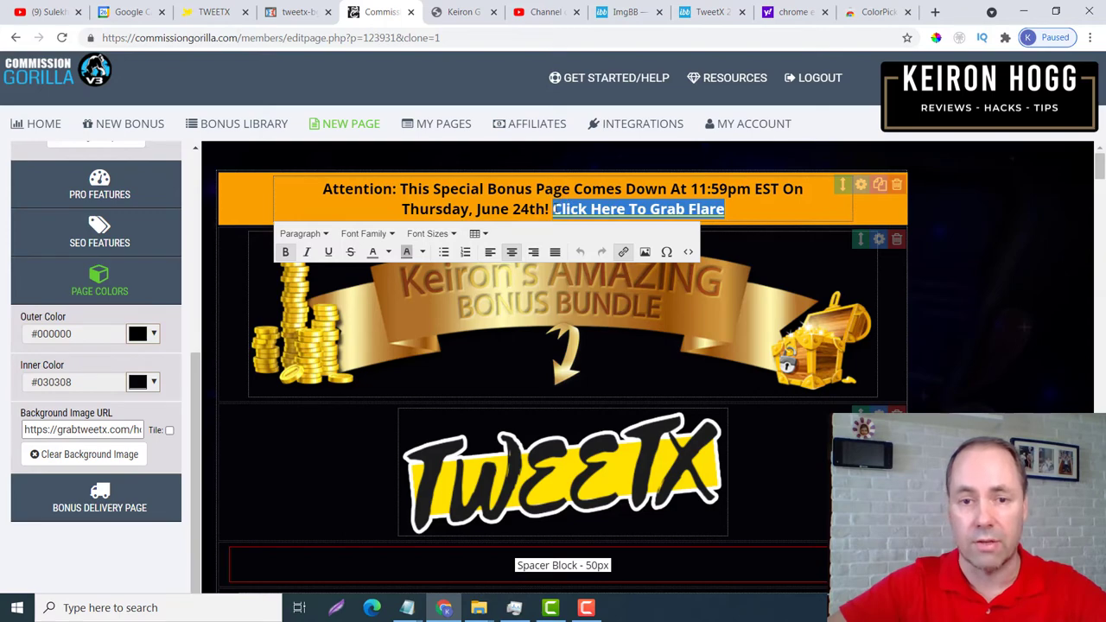
{"action": "left_click", "coordinate": [624, 253]}
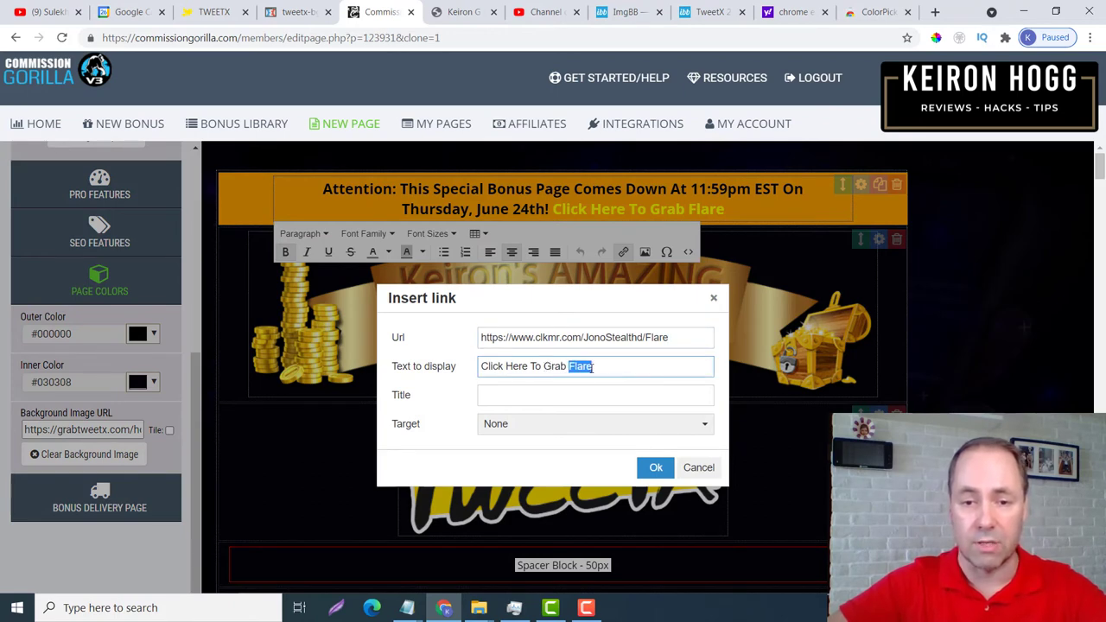
{"action": "type", "text": "TweetX"}
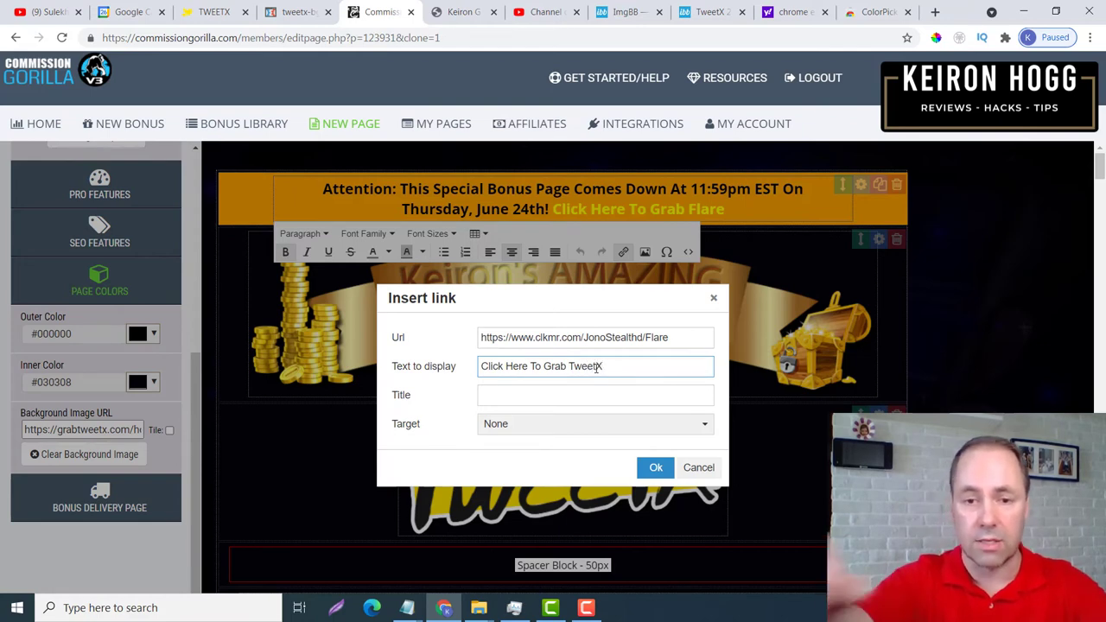
{"action": "left_click_drag", "start_coordinate": [681, 337], "coordinate": [432, 338]}
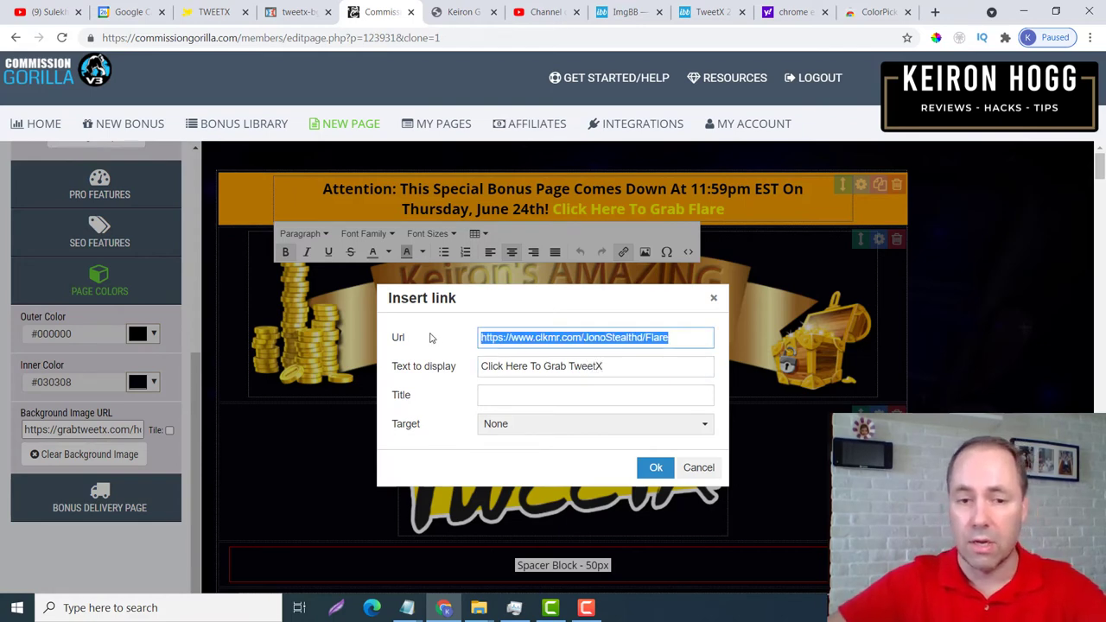
{"action": "key", "text": "BackSpace"}
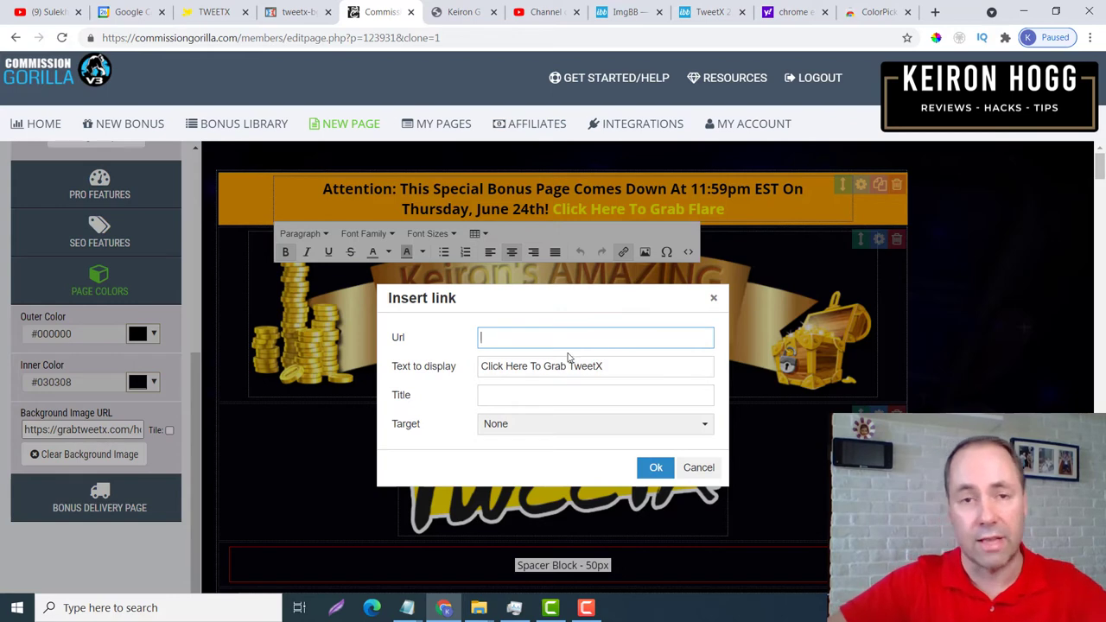
{"action": "left_click", "coordinate": [659, 470]}
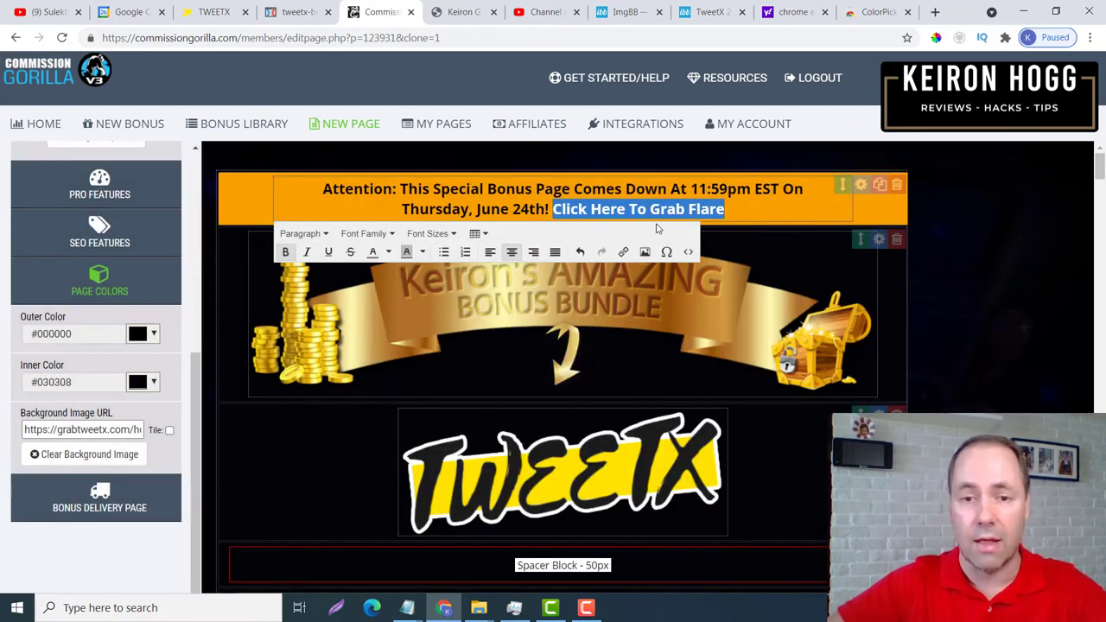
Color the "Click Here To Grab Flare" text in the attention bar blue
{"action": "left_click", "coordinate": [389, 253]}
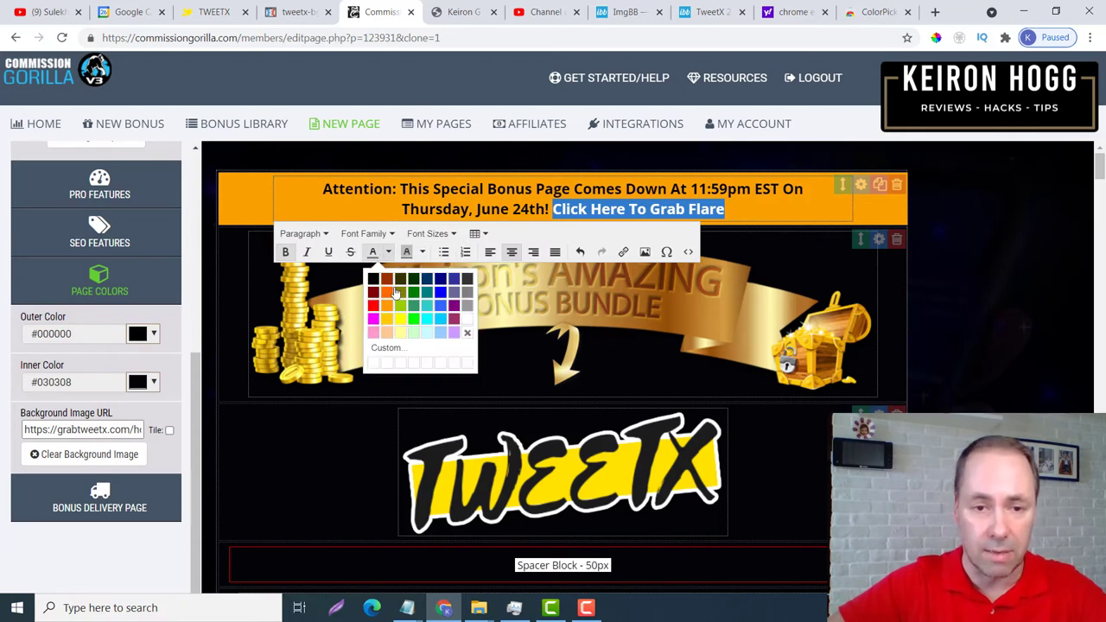
{"action": "left_click", "coordinate": [441, 295]}
{"action": "left_click", "coordinate": [947, 319]}
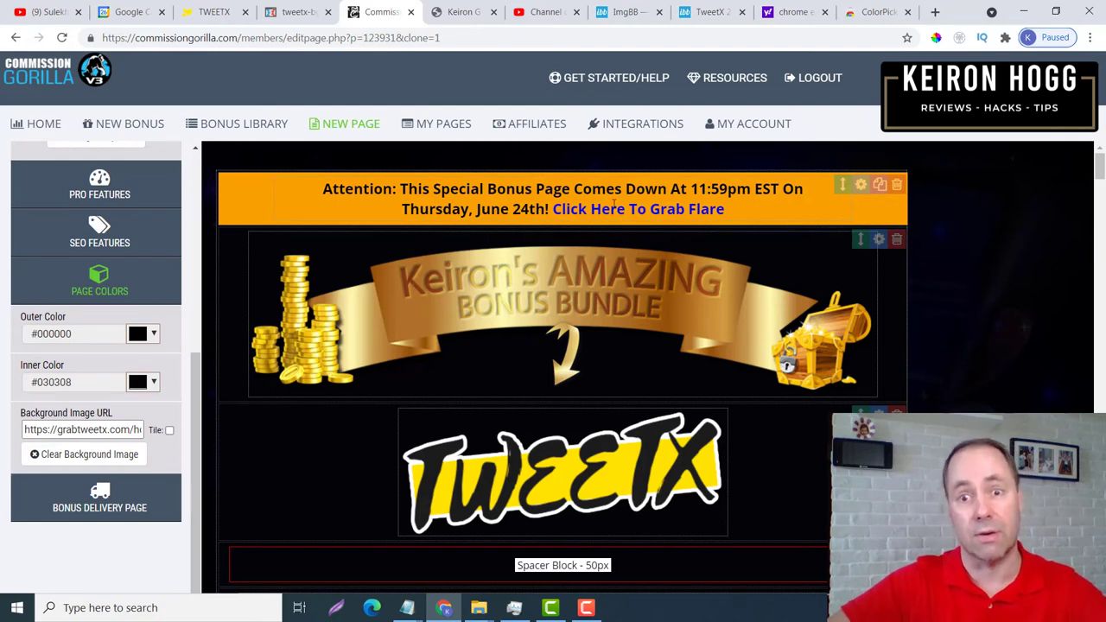
Start a new link on the "Click Here To Grab Flare" text and copy the affiliate link from the TweetX event in Google Calendar
{"action": "left_click_drag", "start_coordinate": [737, 215], "coordinate": [553, 210]}
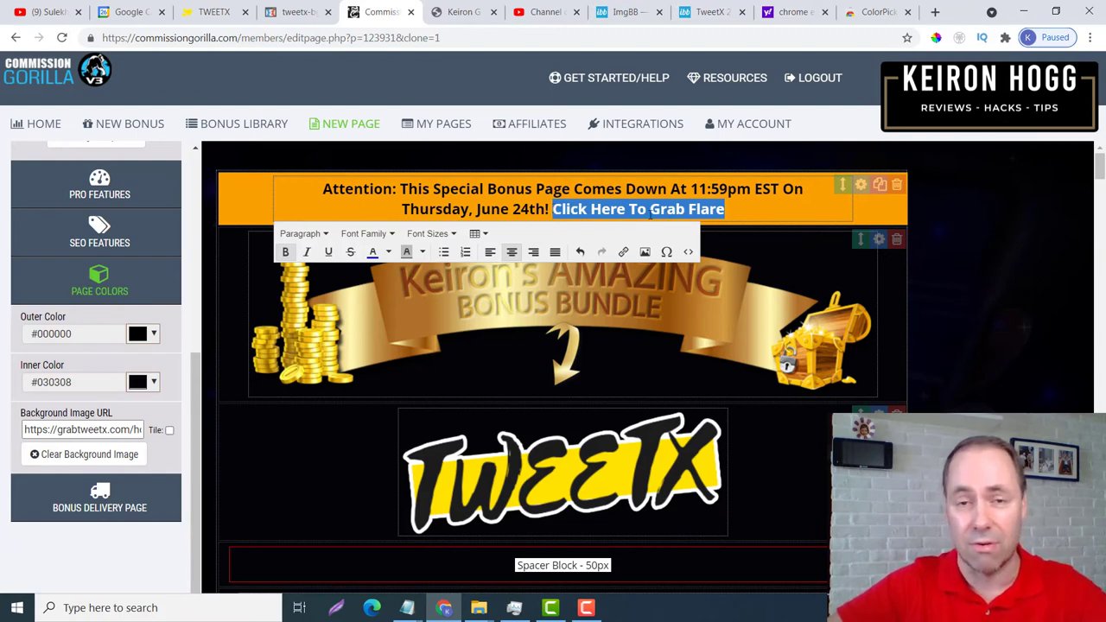
{"action": "left_click", "coordinate": [624, 251]}
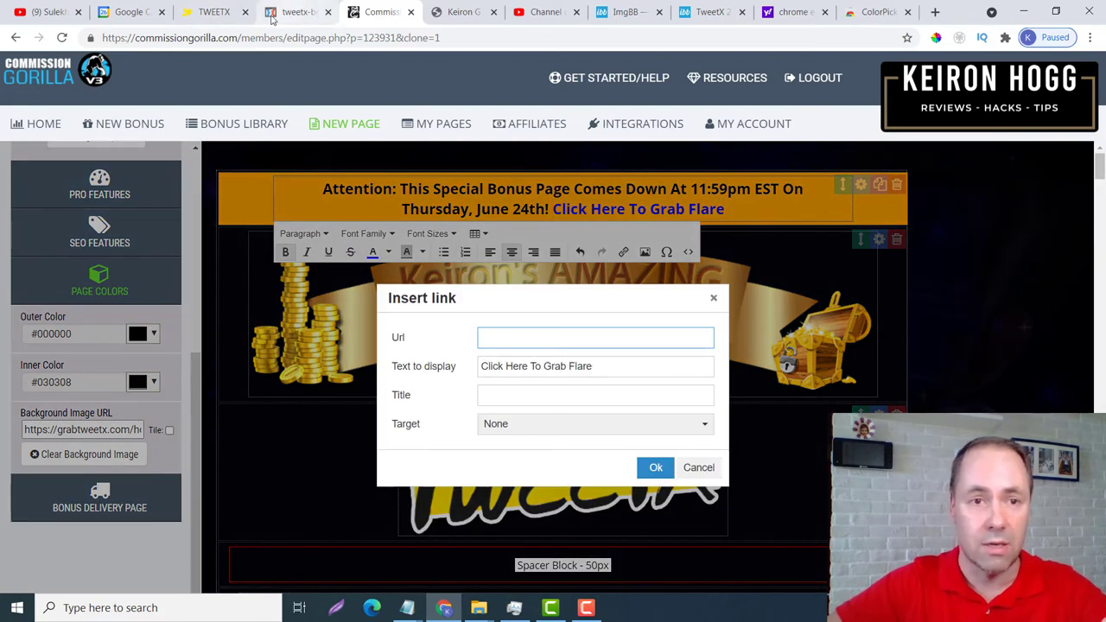
{"action": "left_click", "coordinate": [139, 12]}
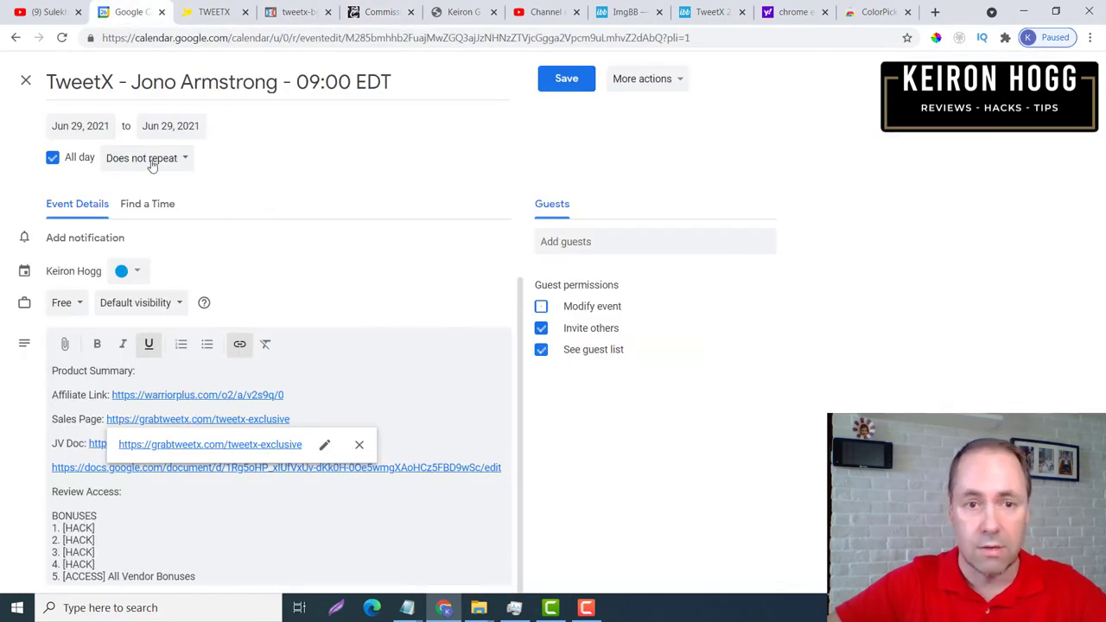
{"action": "left_click", "coordinate": [313, 395]}
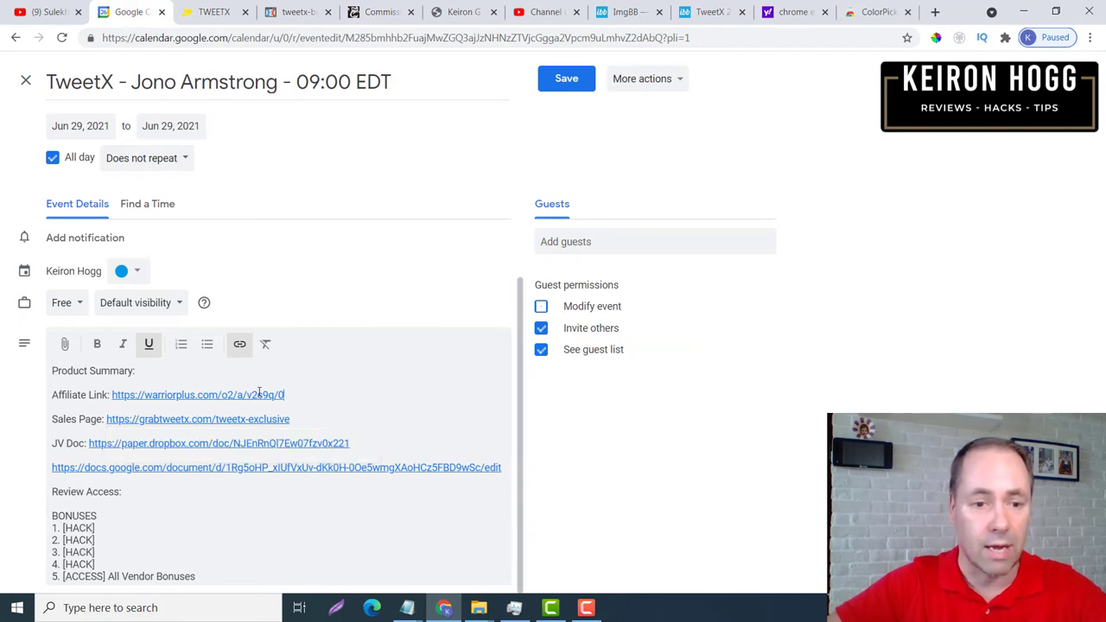
{"action": "left_click", "coordinate": [126, 397], "text": "shift"}
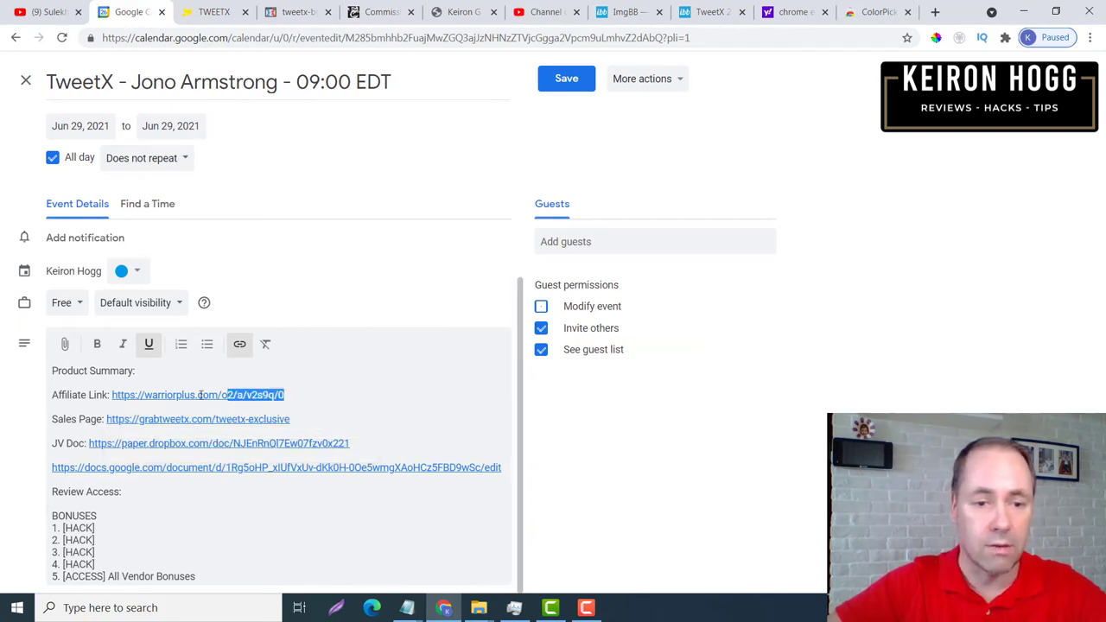
{"action": "left_click", "coordinate": [112, 395], "text": "shift"}
{"action": "key", "text": "ctrl+c"}
{"action": "left_click", "coordinate": [381, 12]}
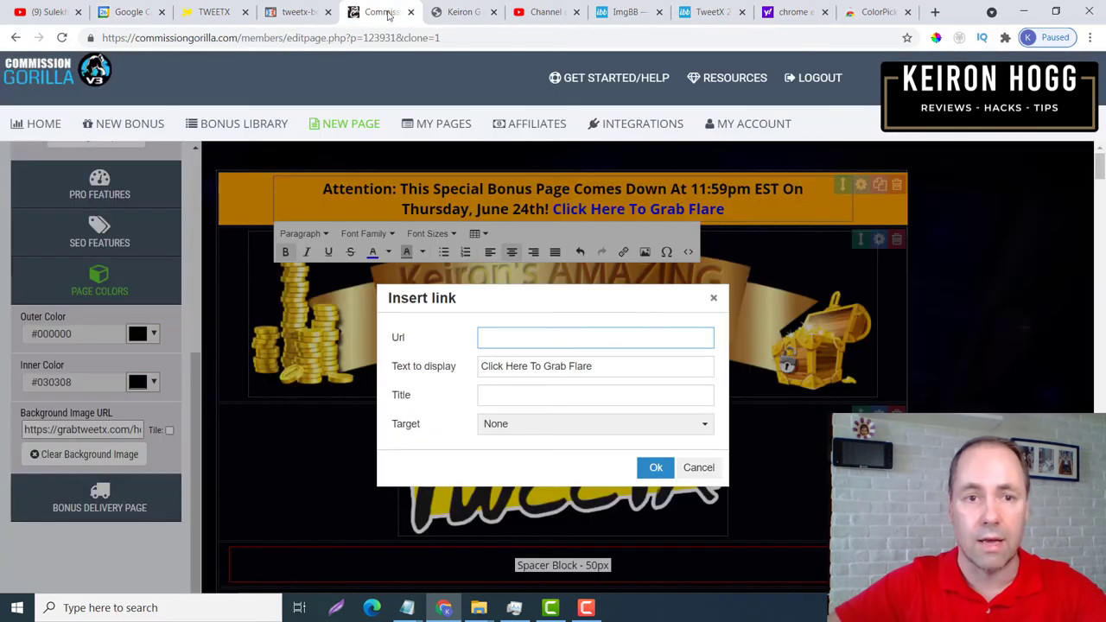
{"action": "type", "text": "https://warriorplus.com/o2/a/vz9q/0"}
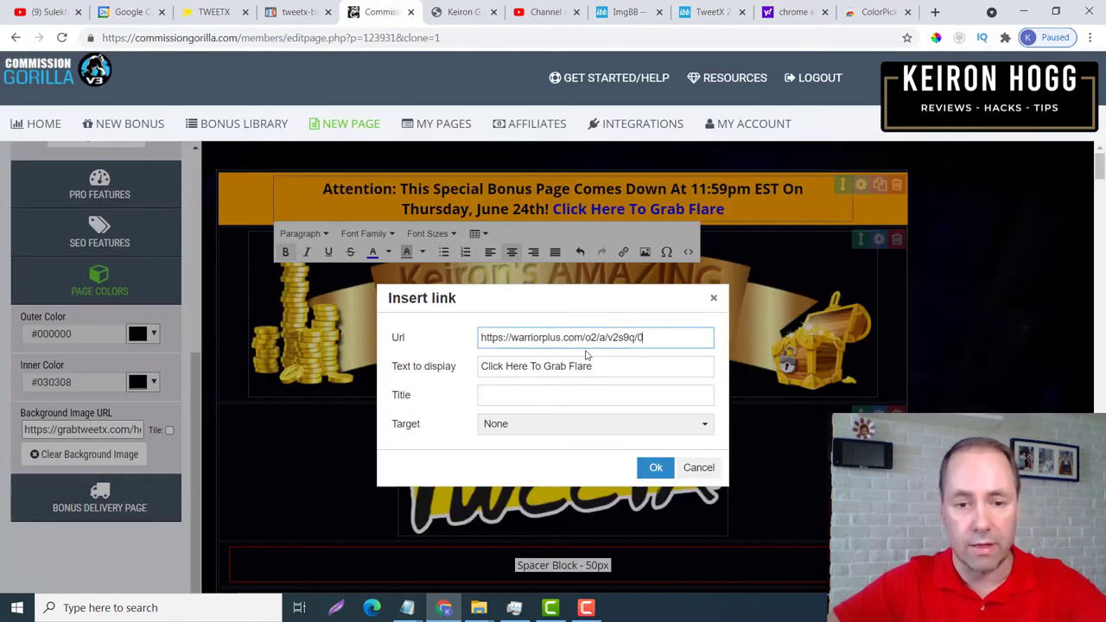
{"action": "left_click_drag", "start_coordinate": [595, 366], "coordinate": [573, 369]}
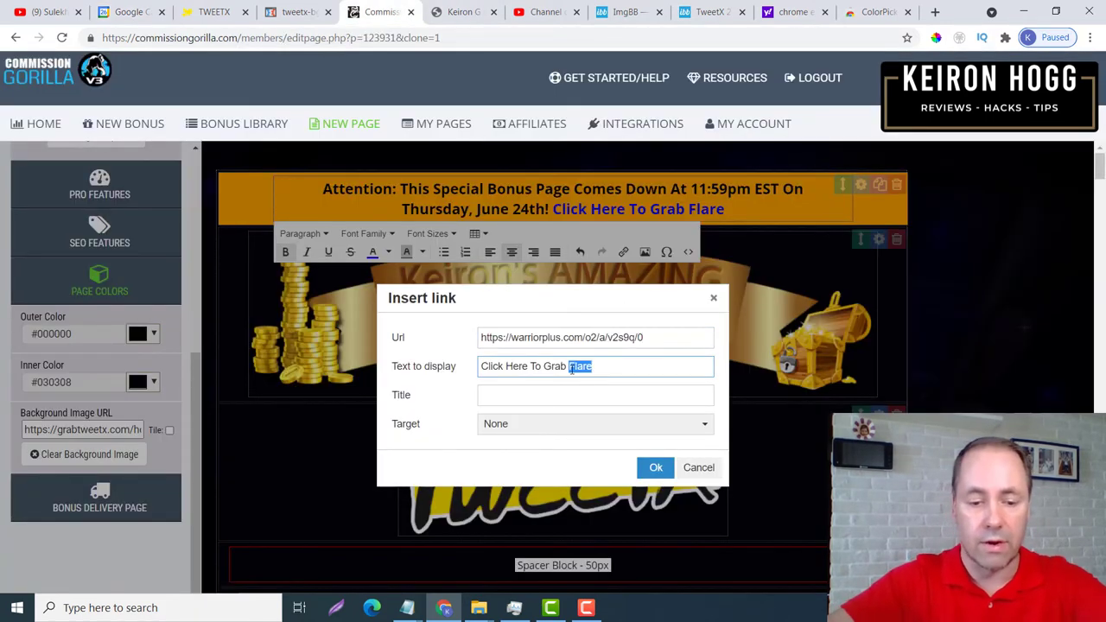
{"action": "type", "text": "TweetX"}
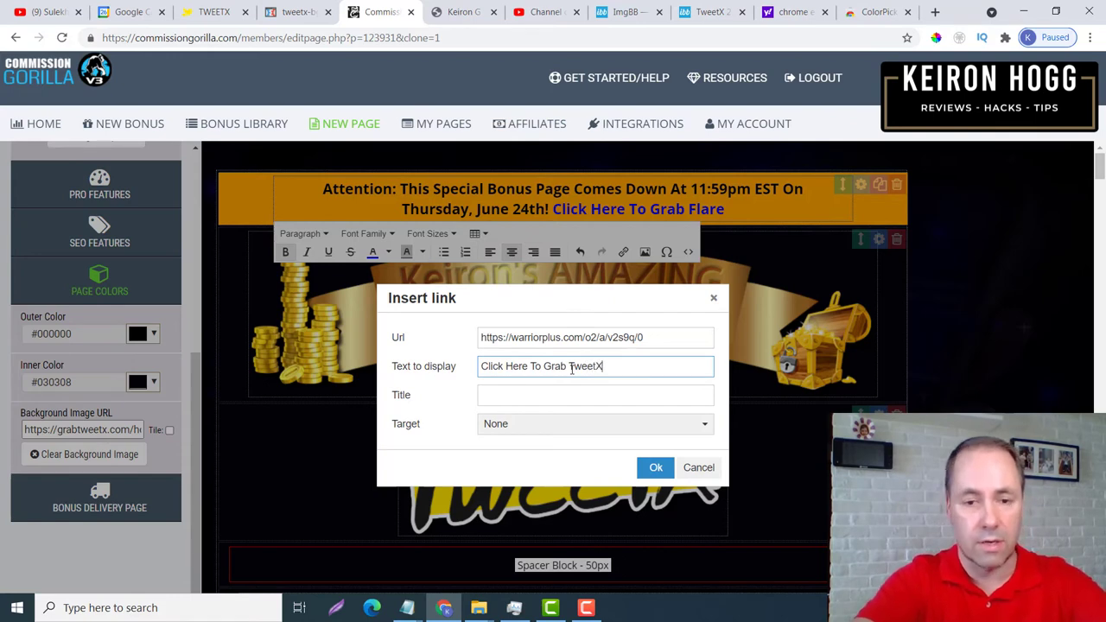
{"action": "left_click", "coordinate": [656, 471]}
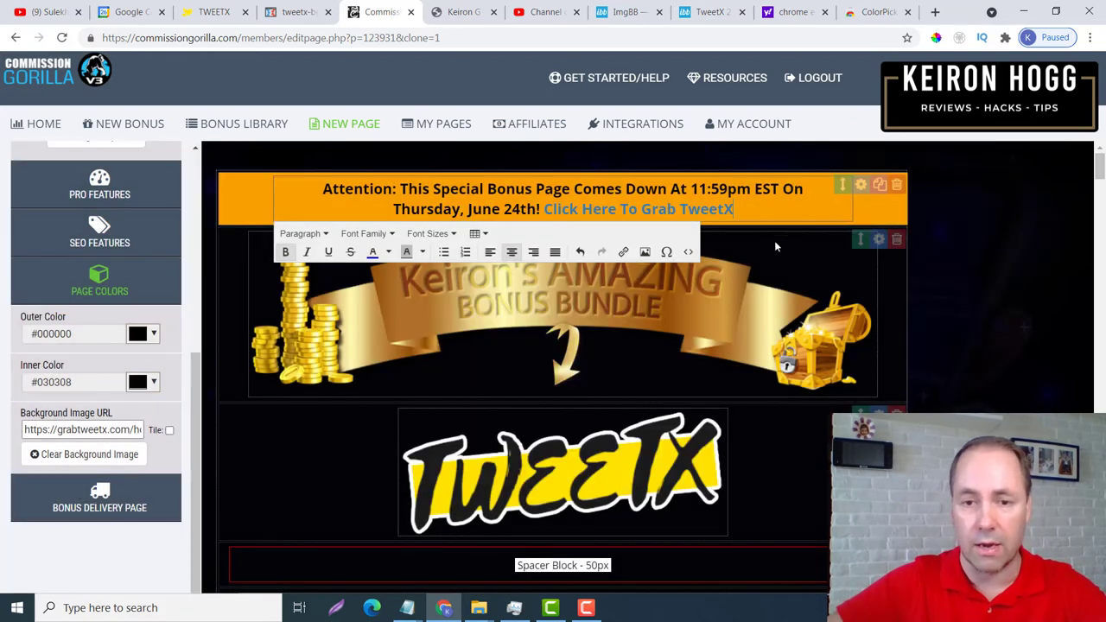
{"action": "left_click", "coordinate": [697, 209]}
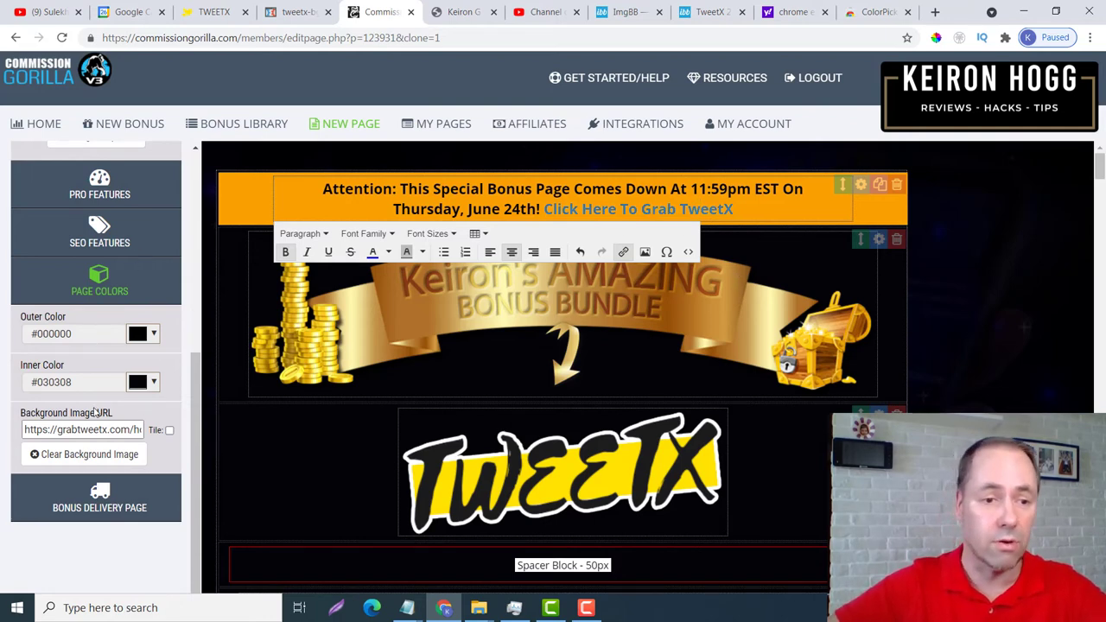
{"action": "scroll", "coordinate": [119, 297], "scroll_direction": "up", "scroll_amount": 3}
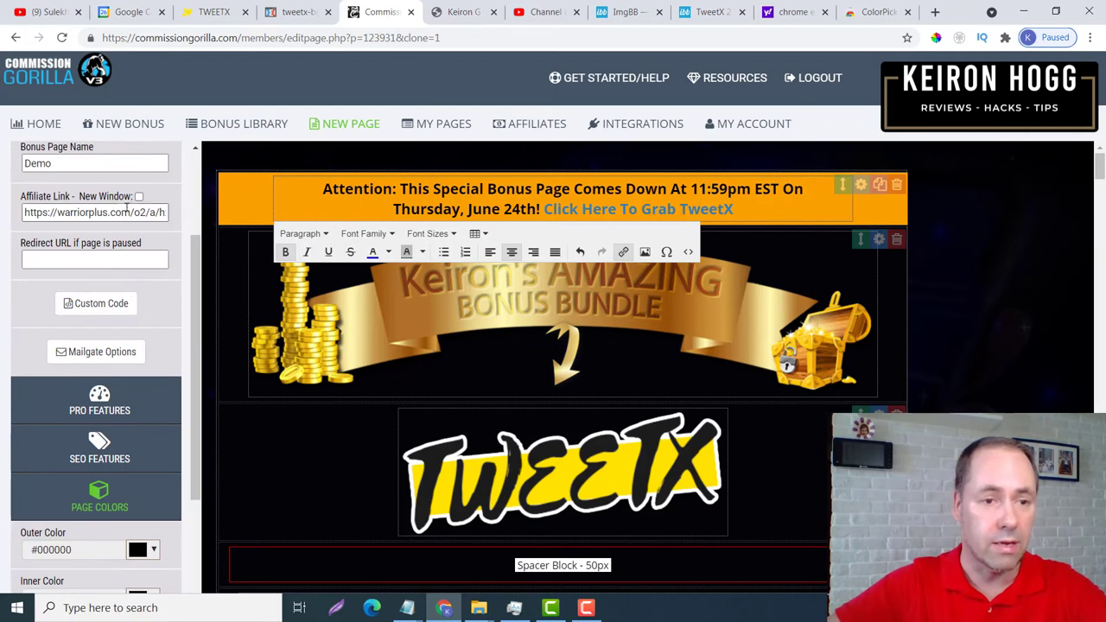
{"action": "triple_click", "coordinate": [124, 212]}
{"action": "key", "text": "BackSpace"}
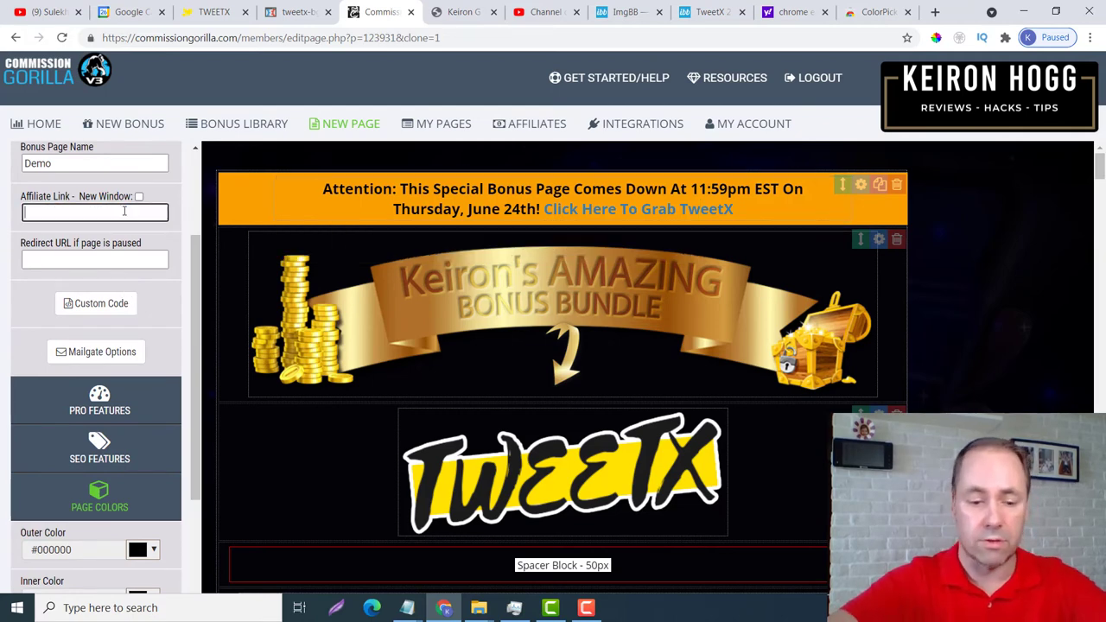
{"action": "key", "text": "ctrl+v"}
{"action": "scroll", "coordinate": [170, 231], "scroll_direction": "up", "scroll_amount": 2}
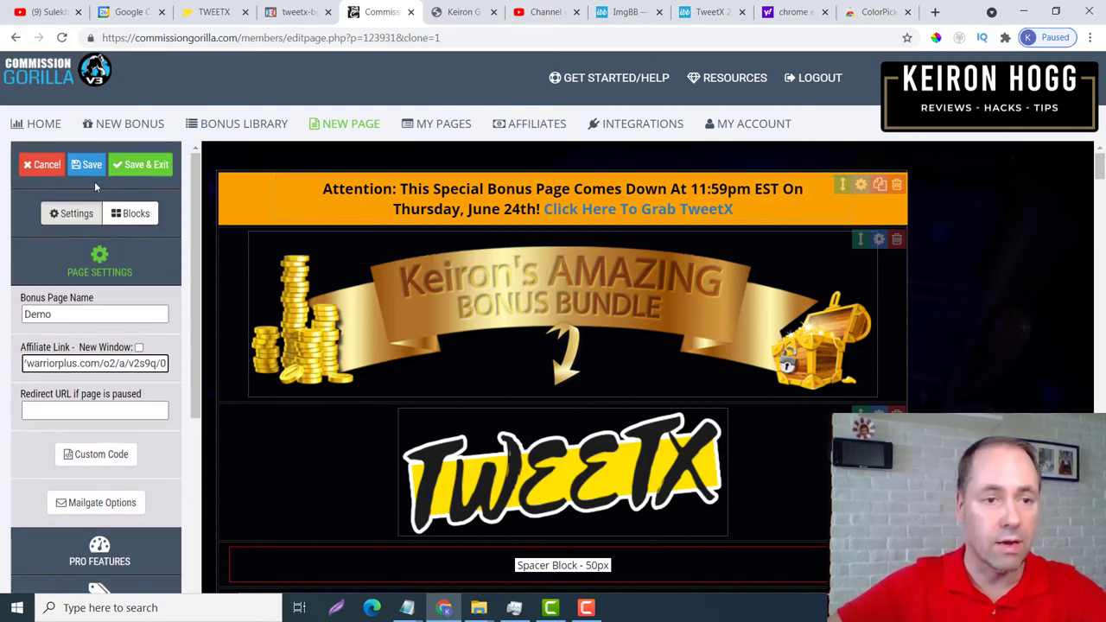
{"action": "left_click", "coordinate": [89, 164]}
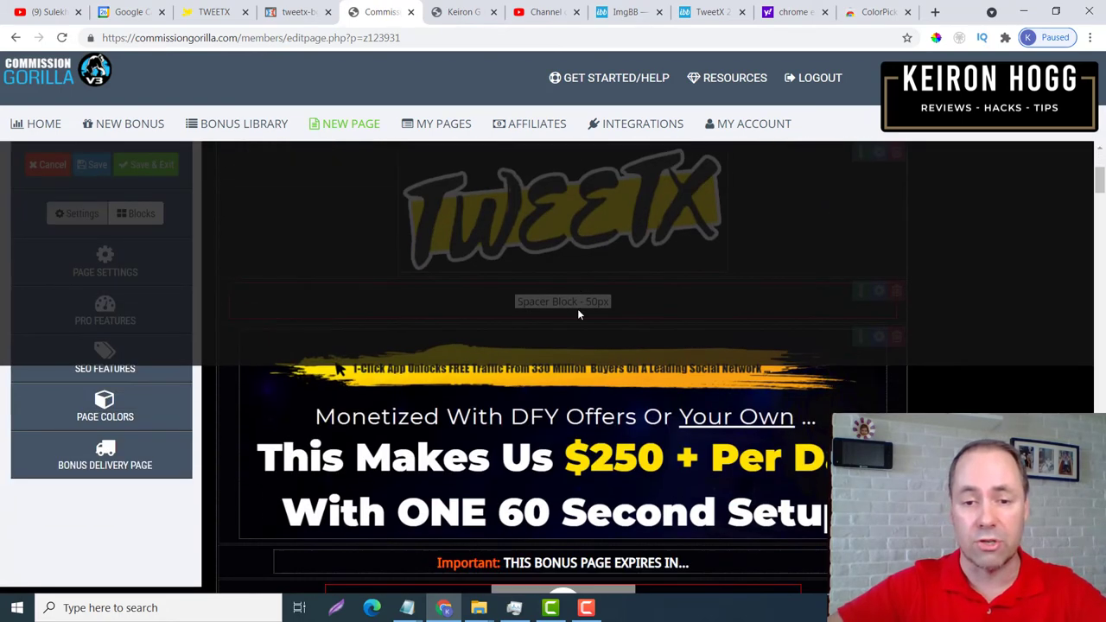
Set the countdown timer's end to 08/26/2021 11:59 PM in the countdown options
{"action": "scroll", "coordinate": [579, 311], "scroll_direction": "down", "scroll_amount": 12}
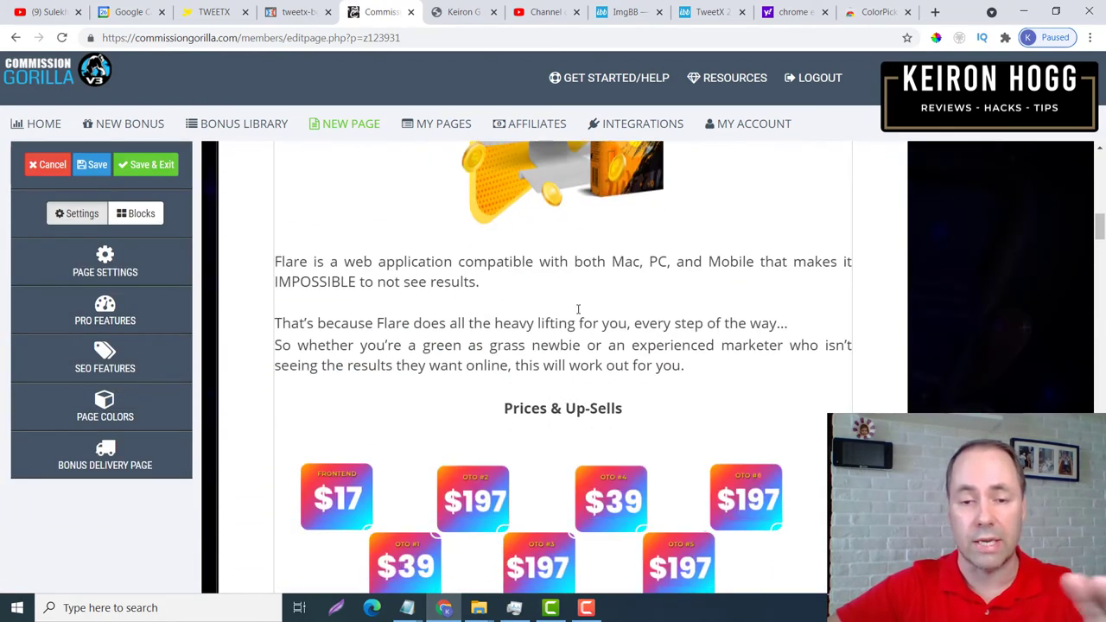
{"action": "scroll", "coordinate": [578, 309], "scroll_direction": "down", "scroll_amount": 3}
{"action": "scroll", "coordinate": [578, 309], "scroll_direction": "down", "scroll_amount": 5}
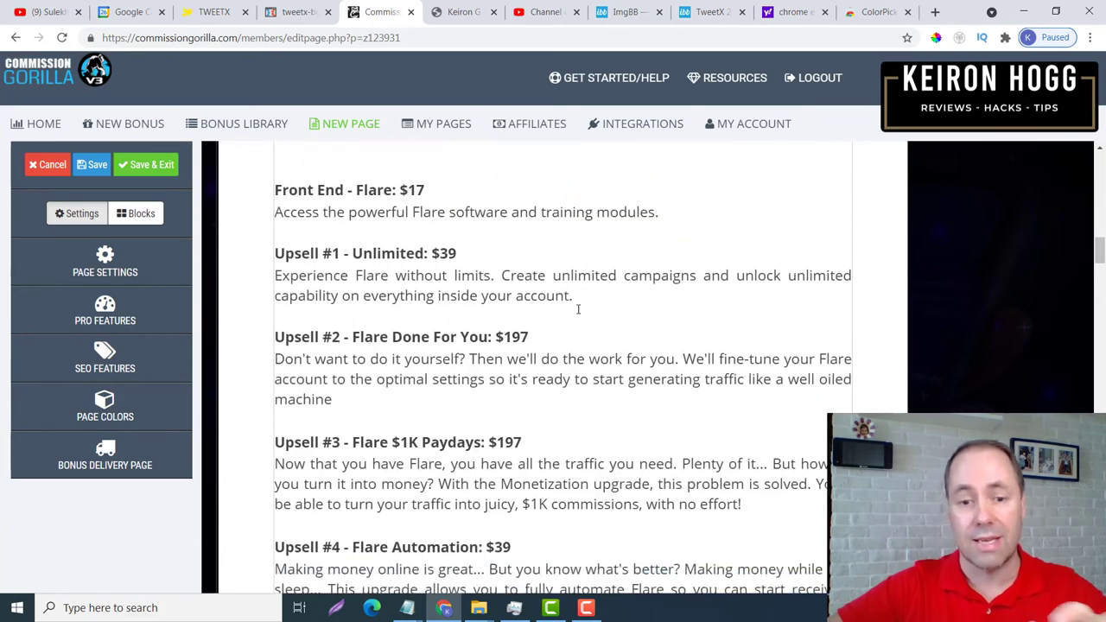
{"action": "scroll", "coordinate": [579, 309], "scroll_direction": "up", "scroll_amount": 15}
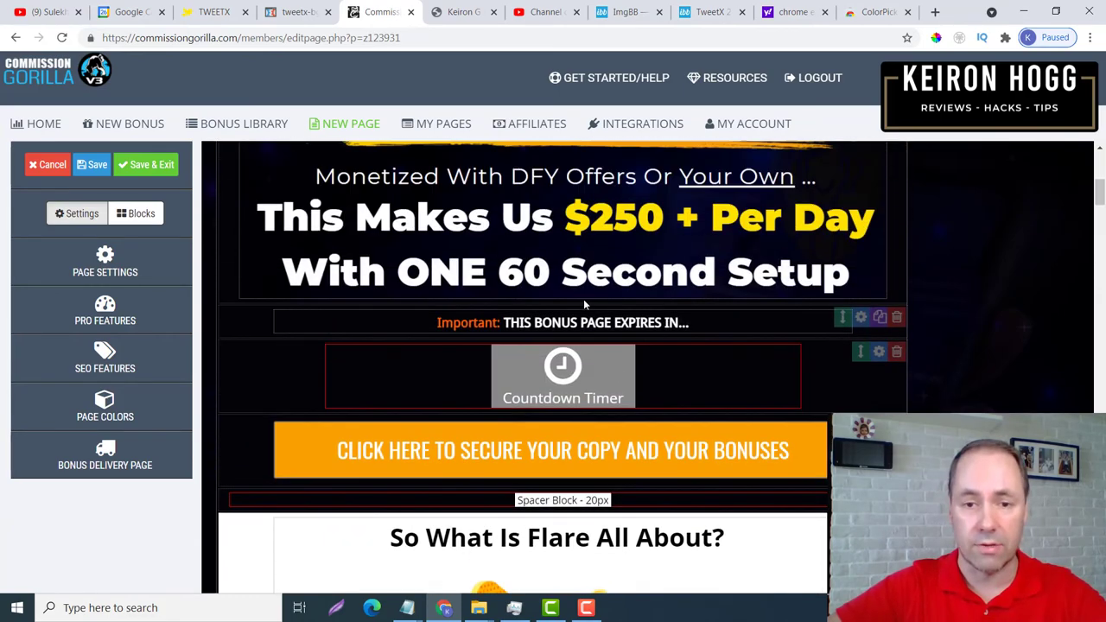
{"action": "left_click", "coordinate": [572, 370]}
{"action": "left_click", "coordinate": [618, 378]}
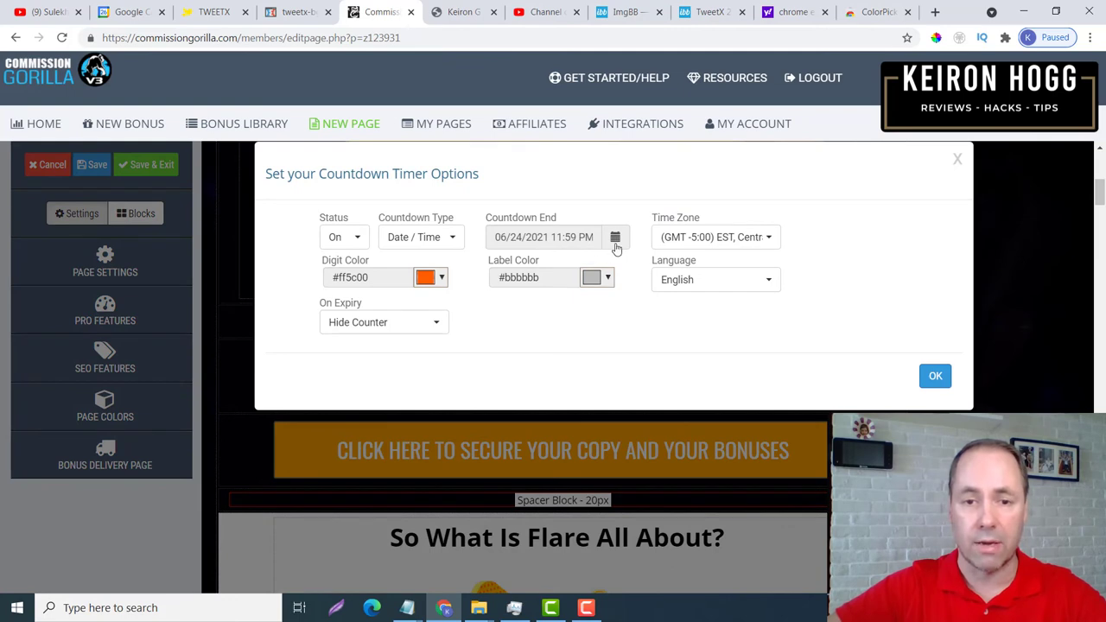
{"action": "left_click", "coordinate": [489, 230]}
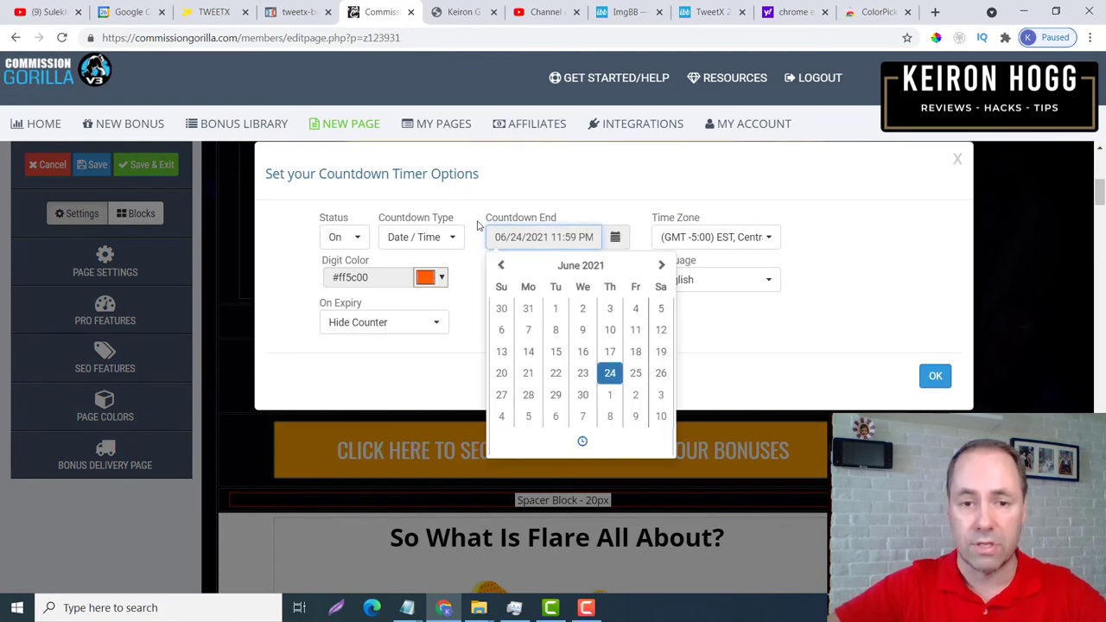
{"action": "left_click", "coordinate": [664, 267]}
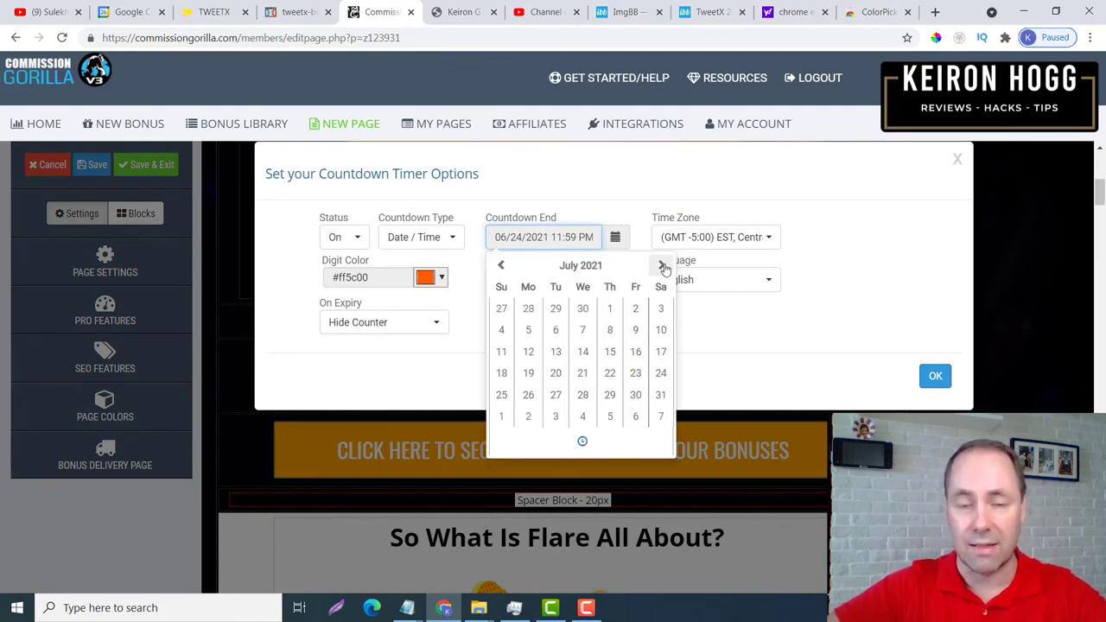
{"action": "left_click", "coordinate": [662, 265]}
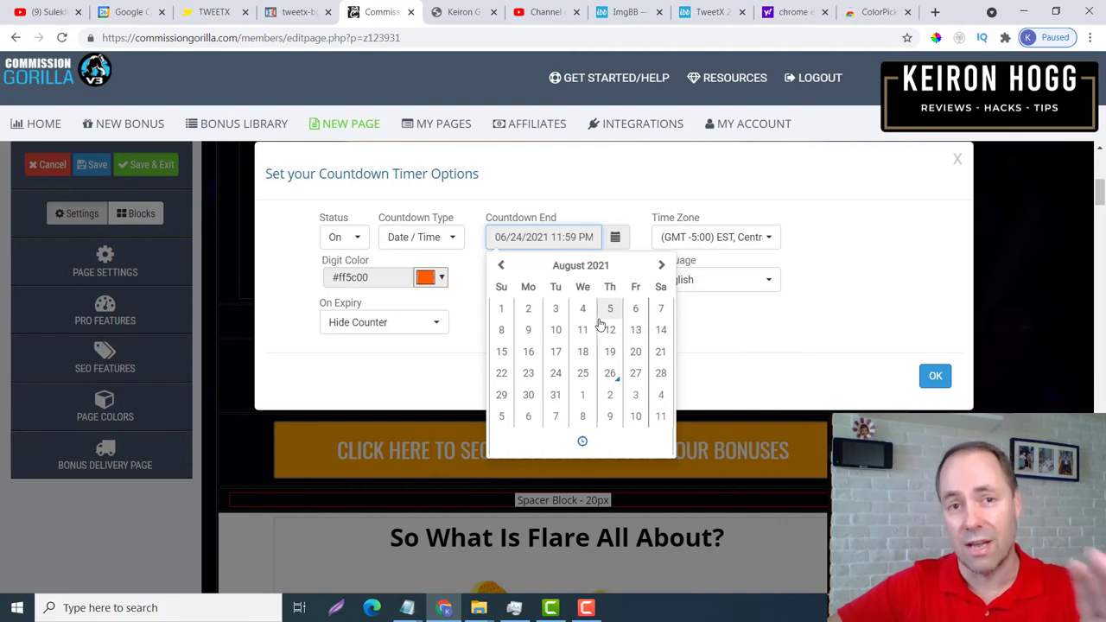
{"action": "left_click", "coordinate": [610, 375]}
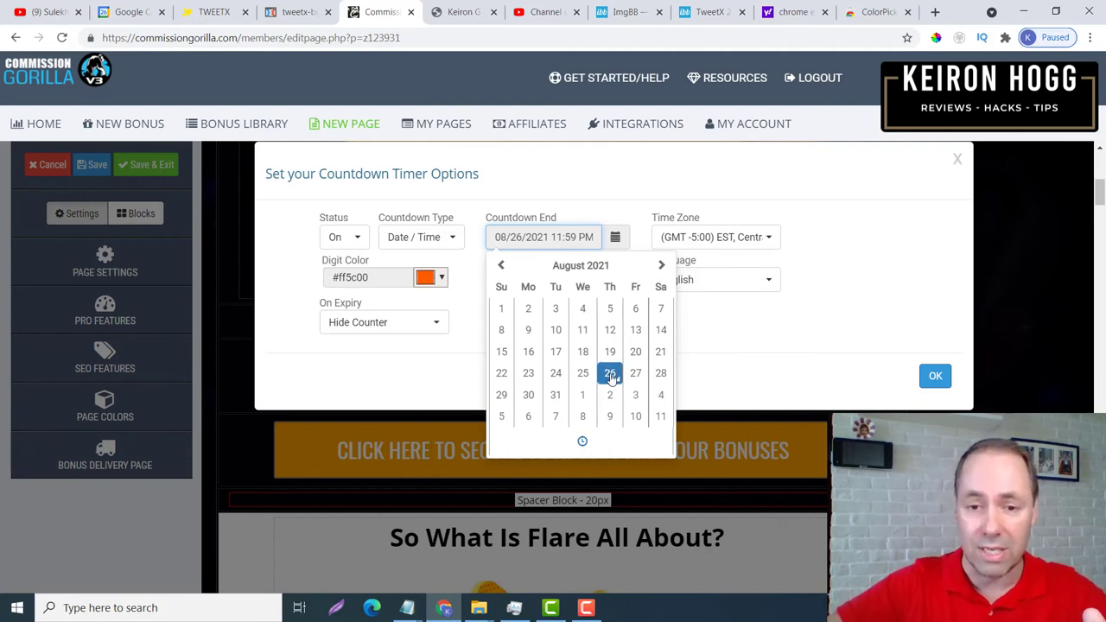
{"action": "left_click", "coordinate": [583, 443]}
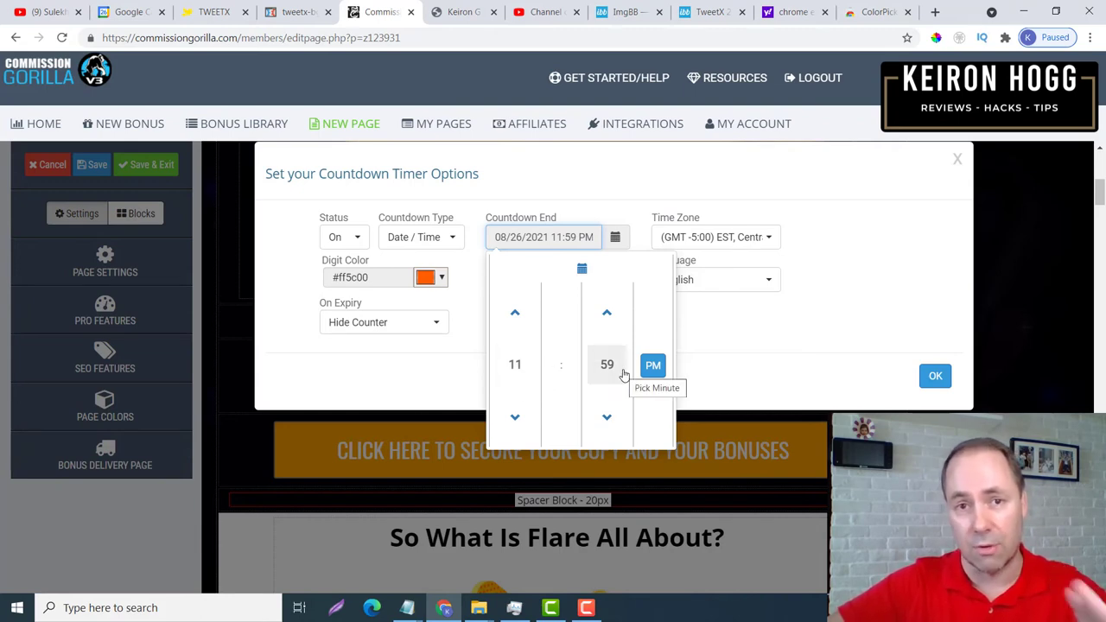
{"action": "left_click", "coordinate": [677, 184]}
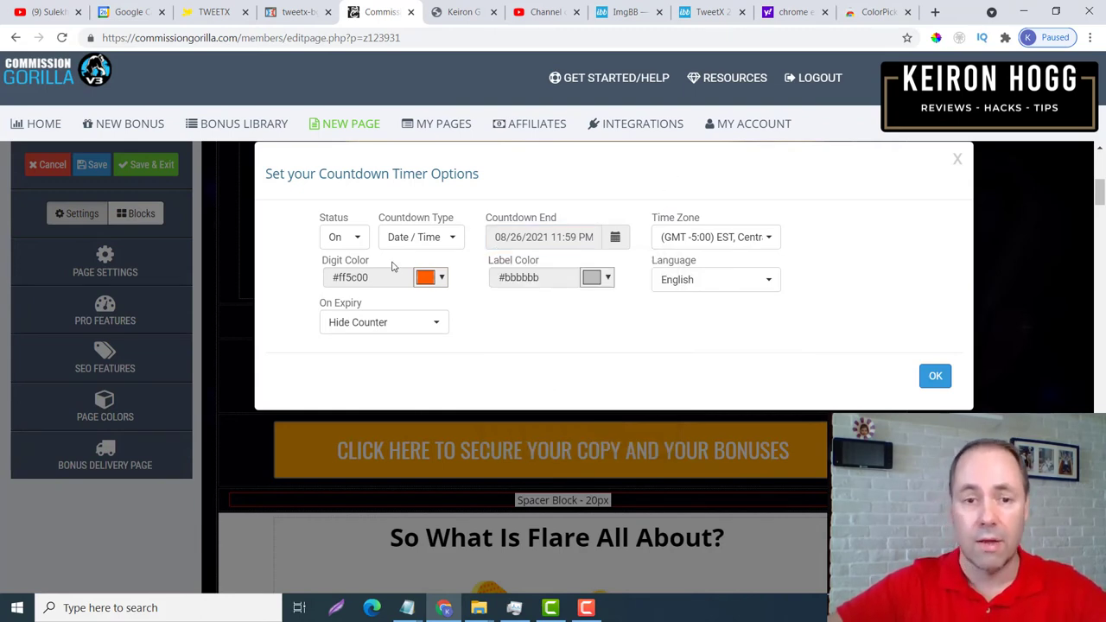
Accept the countdown timer options and sample the orange of the "Click Here To Secure Your Copy And Your Bonuses" button with the color picker extension
{"action": "left_click", "coordinate": [441, 278]}
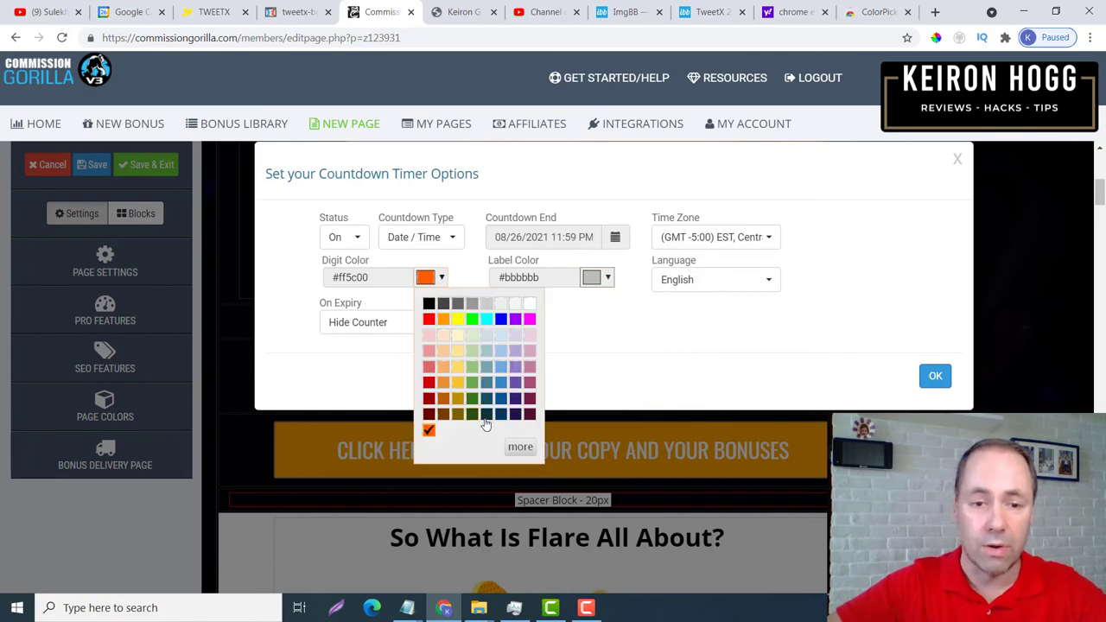
{"action": "left_click", "coordinate": [519, 447]}
{"action": "left_click", "coordinate": [595, 412]}
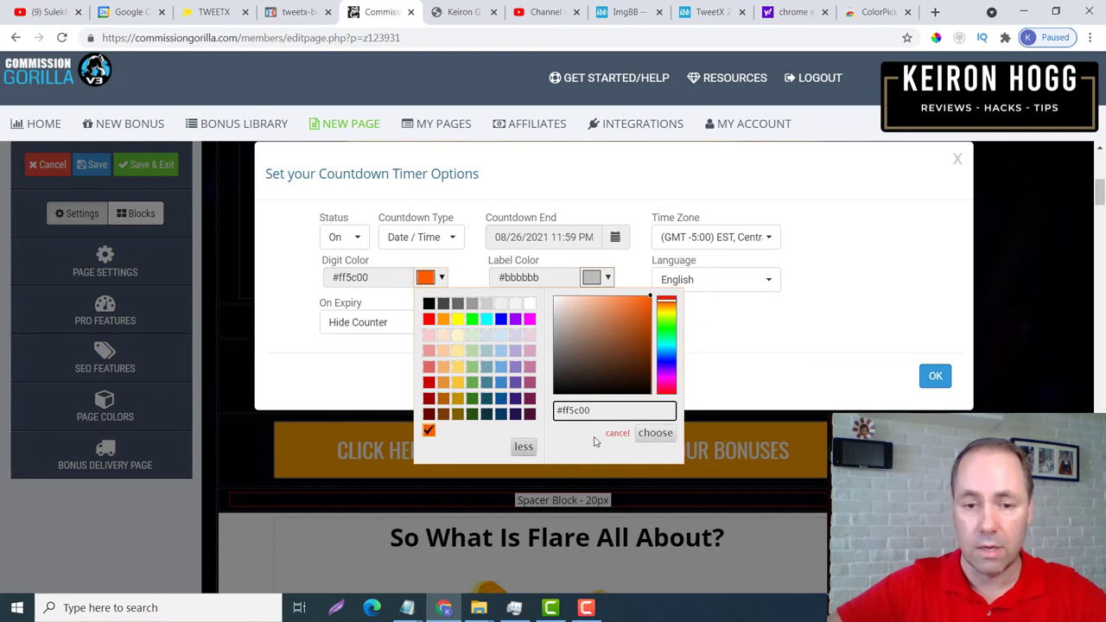
{"action": "left_click", "coordinate": [925, 378]}
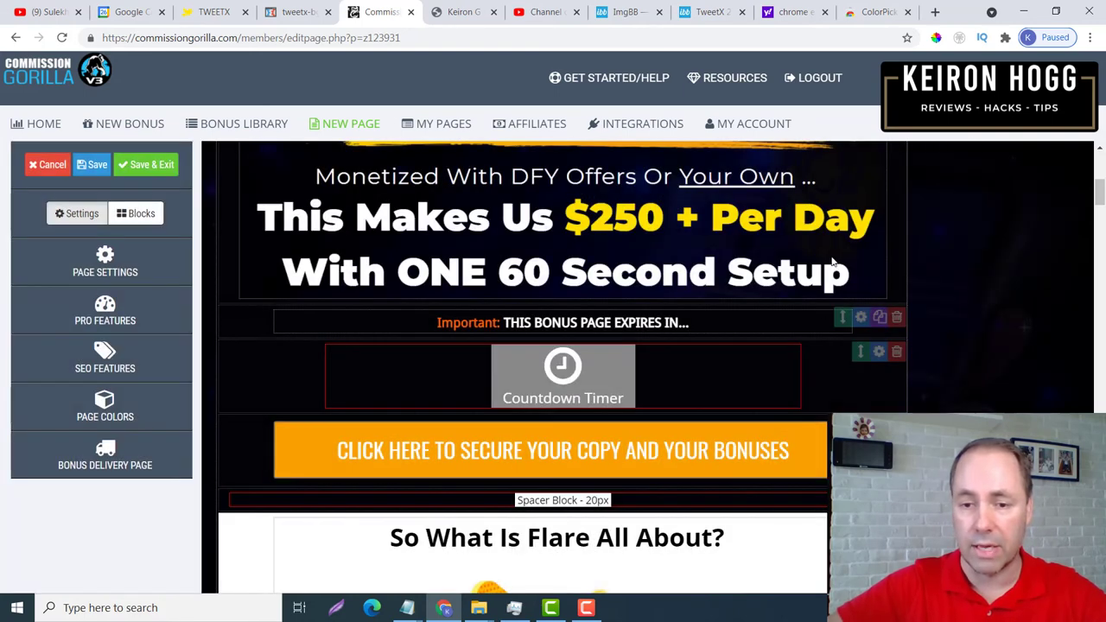
{"action": "left_click", "coordinate": [936, 37]}
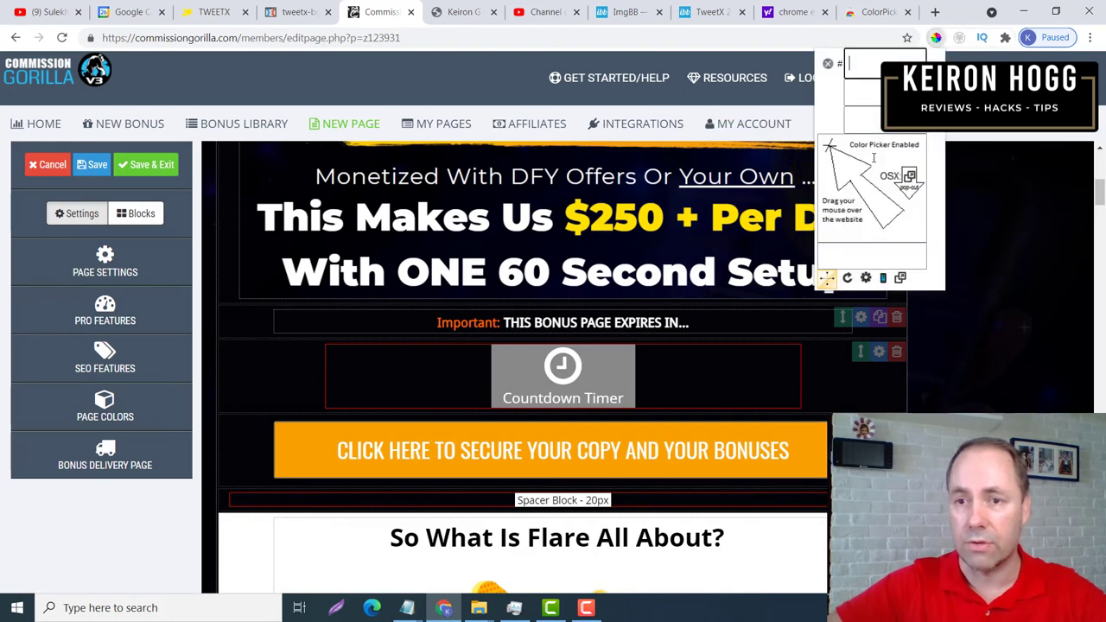
{"action": "left_click", "coordinate": [813, 454]}
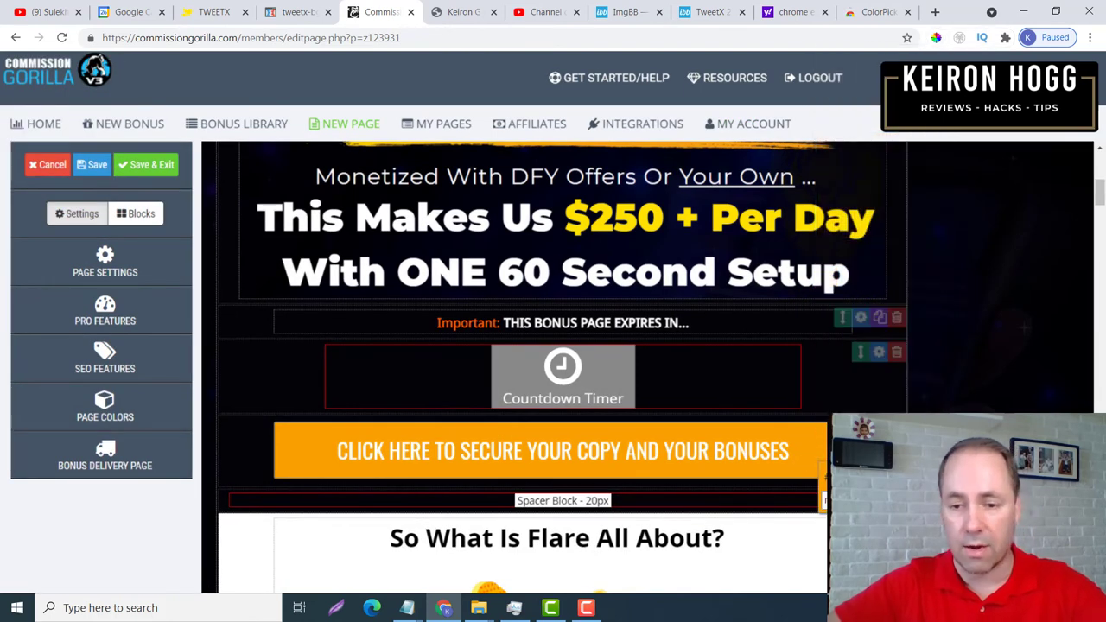
Set the countdown timer's digit color to #fca200 and accept the timer options
{"action": "left_click", "coordinate": [581, 381]}
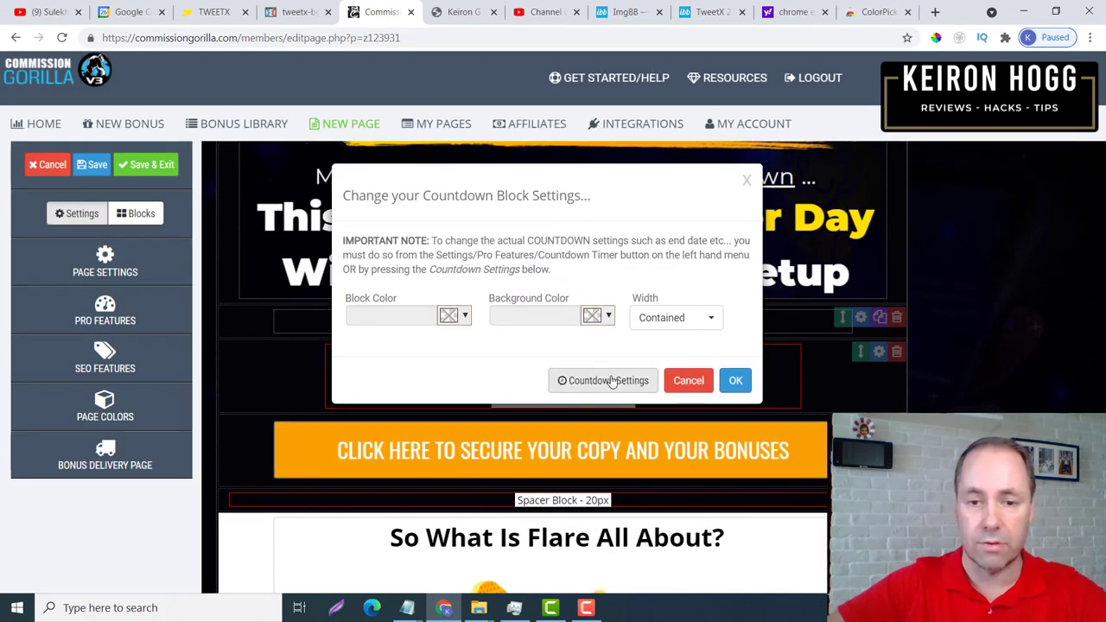
{"action": "left_click", "coordinate": [574, 381]}
{"action": "left_click", "coordinate": [442, 279]}
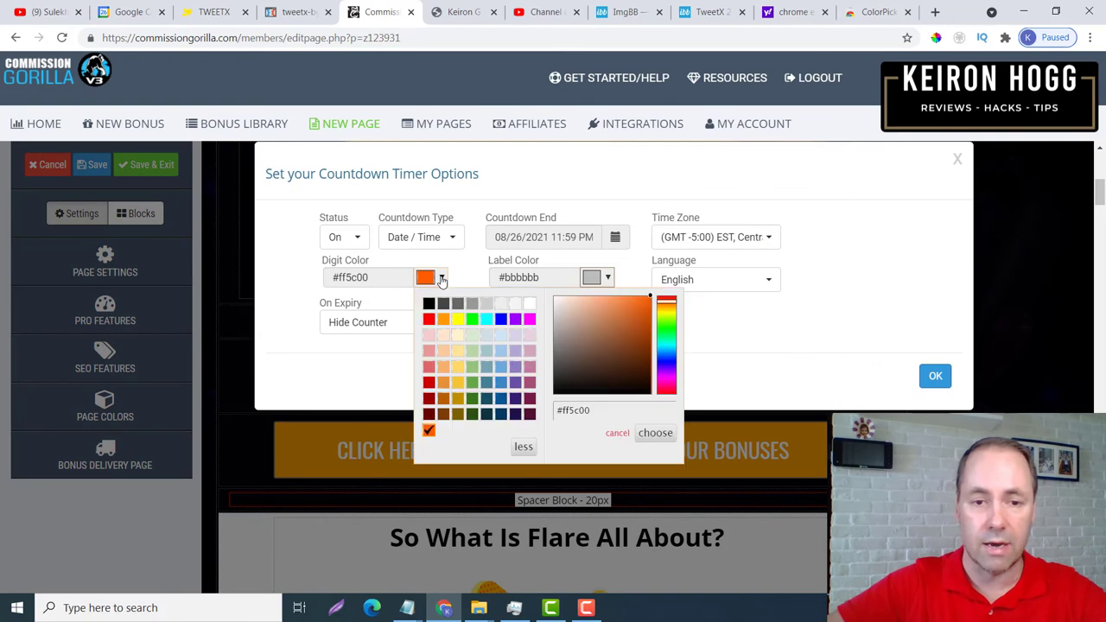
{"action": "left_click", "coordinate": [600, 410]}
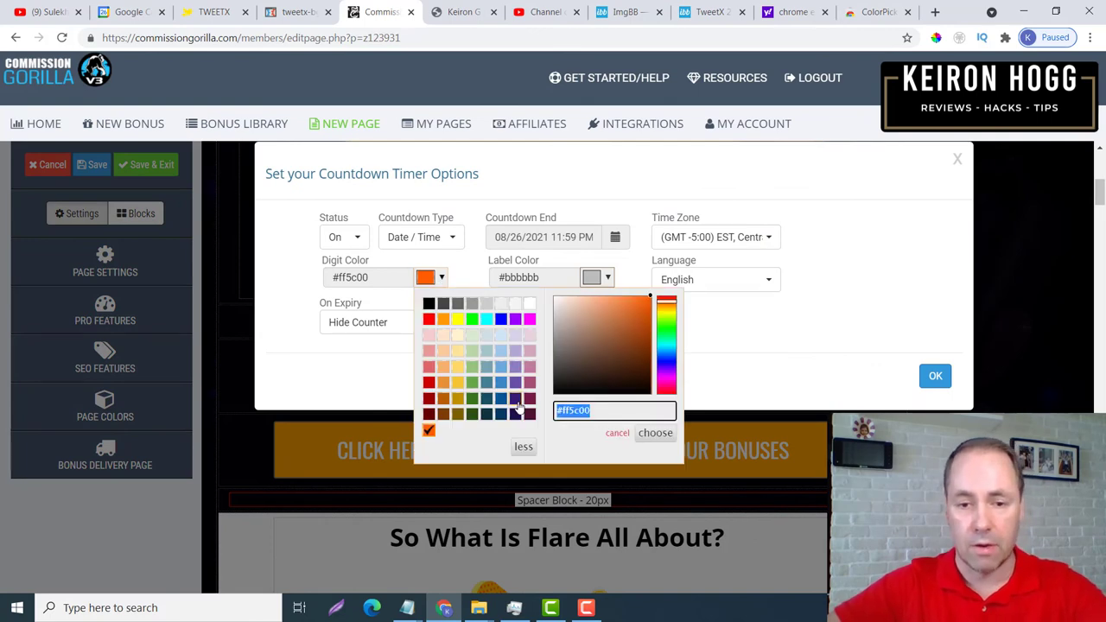
{"action": "type", "text": "#fca200"}
{"action": "left_click", "coordinate": [650, 434]}
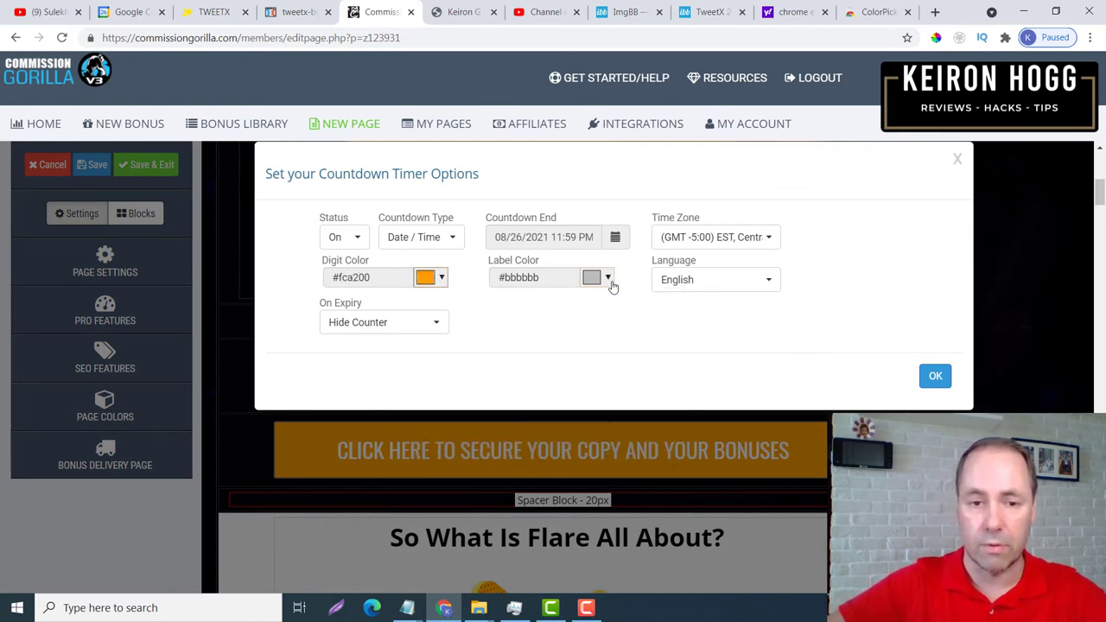
{"action": "left_click", "coordinate": [935, 376]}
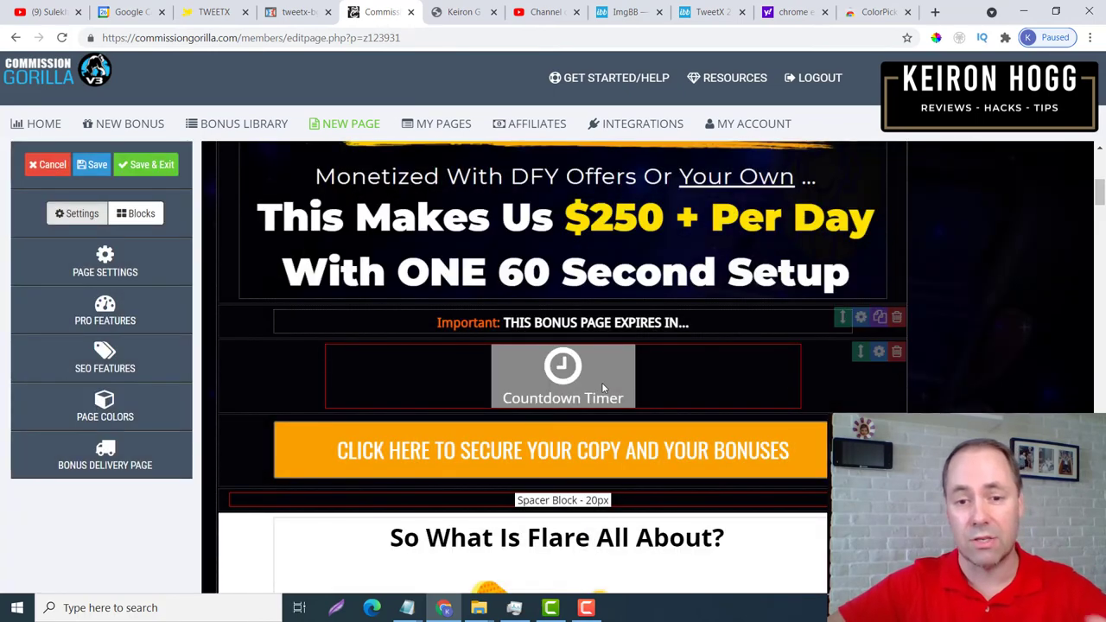
Review the bonus page from its header down to the bonus blocks and compare it with the TweetX sales page
{"action": "scroll", "coordinate": [734, 380], "scroll_direction": "up", "scroll_amount": 10}
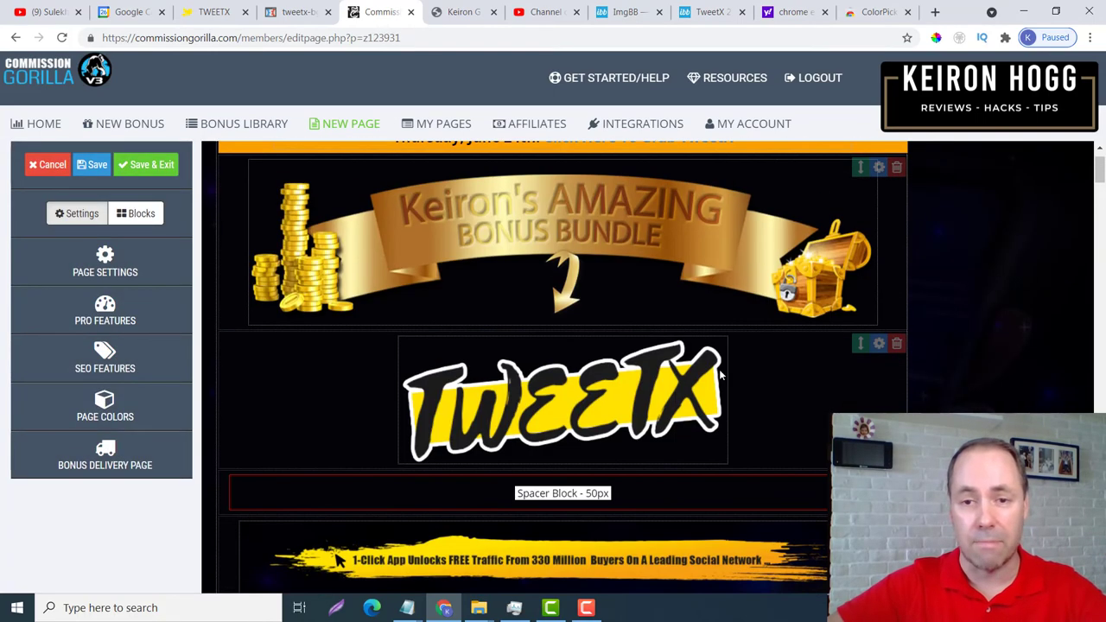
{"action": "scroll", "coordinate": [951, 298], "scroll_direction": "up", "scroll_amount": 1}
{"action": "scroll", "coordinate": [682, 320], "scroll_direction": "down", "scroll_amount": 20}
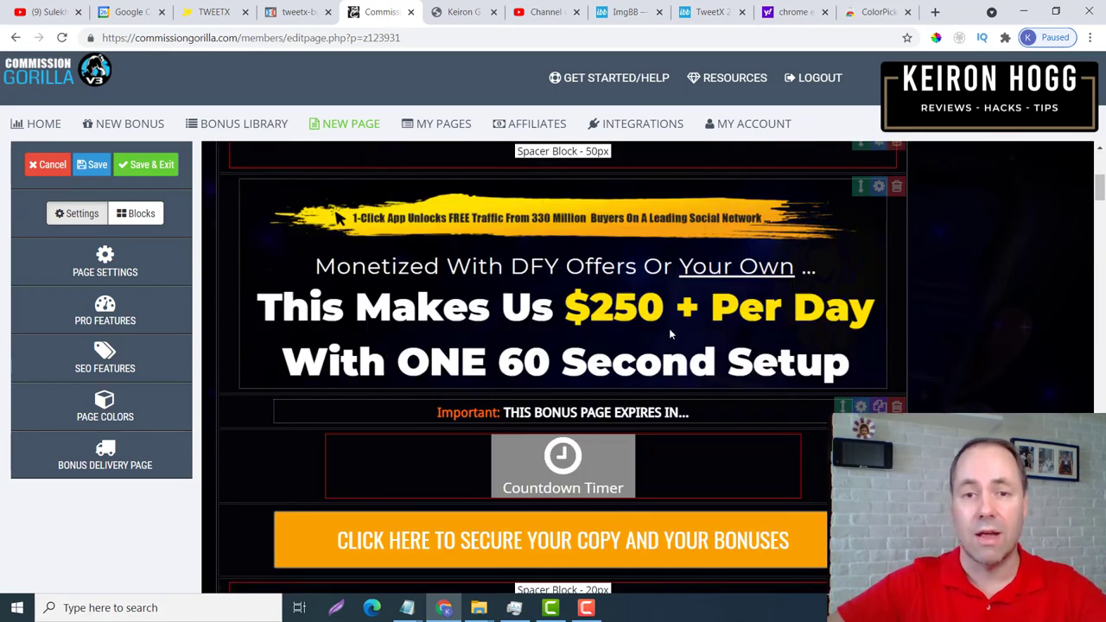
{"action": "scroll", "coordinate": [675, 329], "scroll_direction": "down", "scroll_amount": 15}
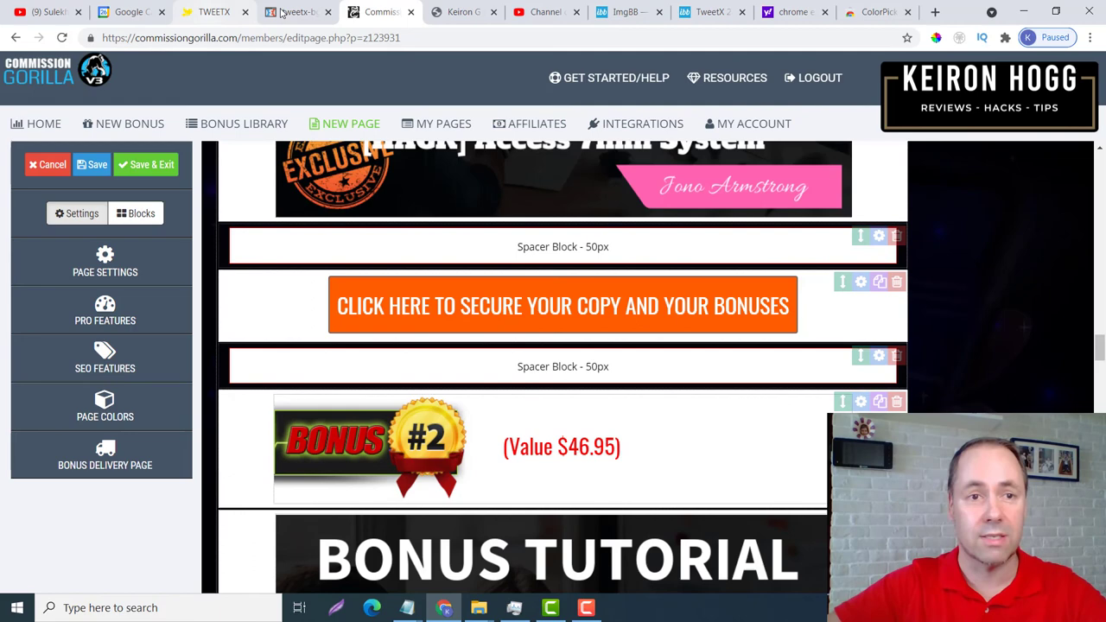
{"action": "left_click", "coordinate": [208, 16]}
{"action": "scroll", "coordinate": [619, 213], "scroll_direction": "up", "scroll_amount": 10}
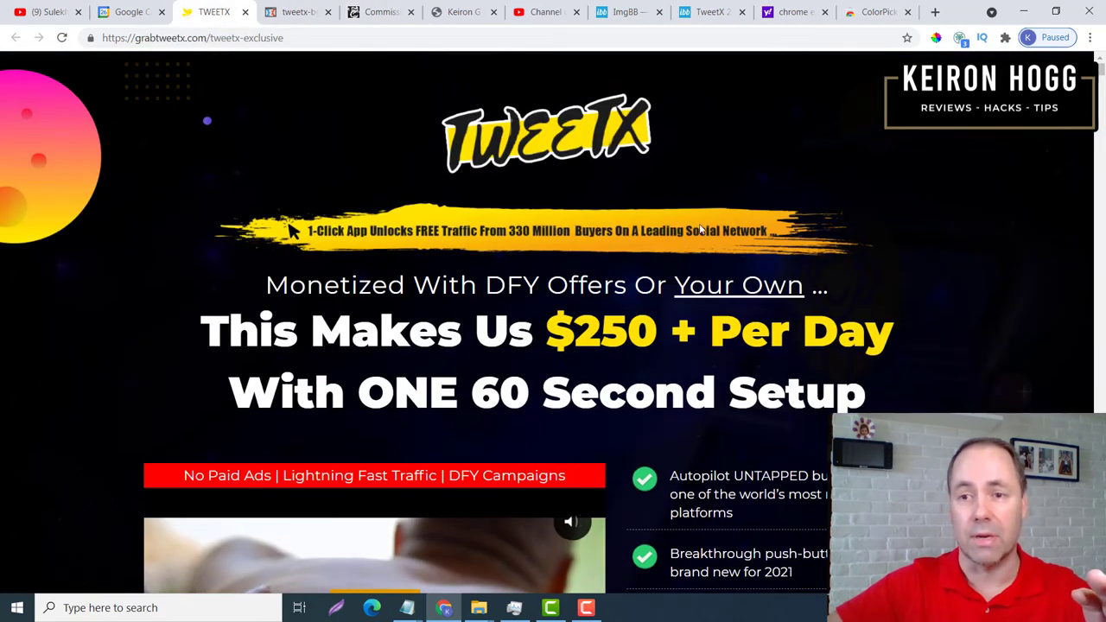
{"action": "scroll", "coordinate": [586, 136], "scroll_direction": "down", "scroll_amount": 1}
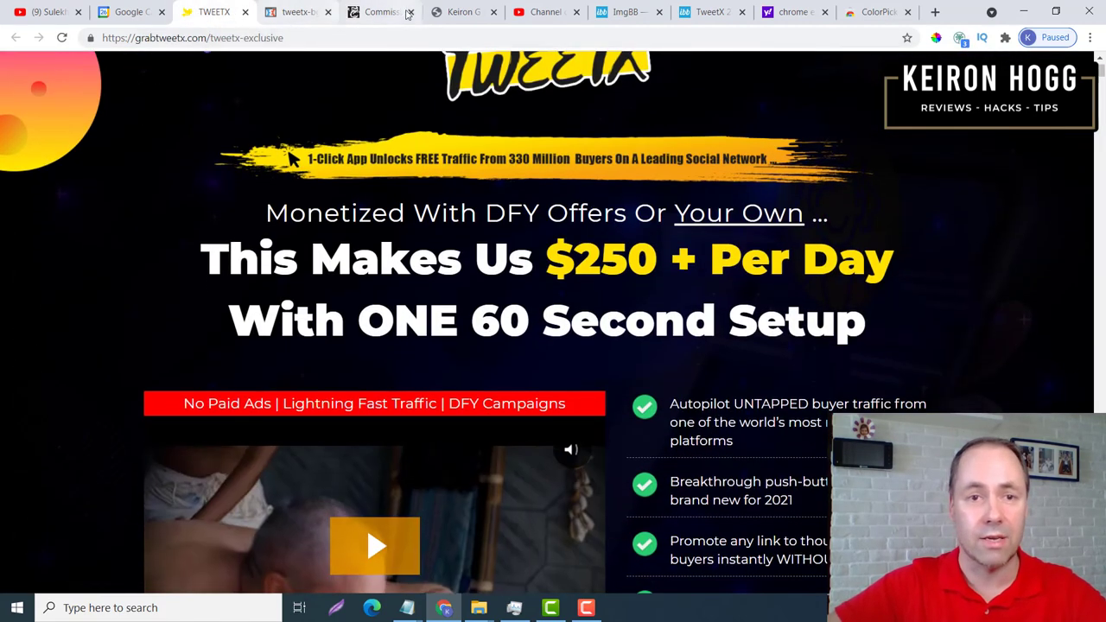
Return to the bonus page and look through the bonus images, buttons, delivery section, sign-off and header for remaining Flare content
{"action": "left_click", "coordinate": [381, 12]}
{"action": "scroll", "coordinate": [714, 339], "scroll_direction": "down", "scroll_amount": 12}
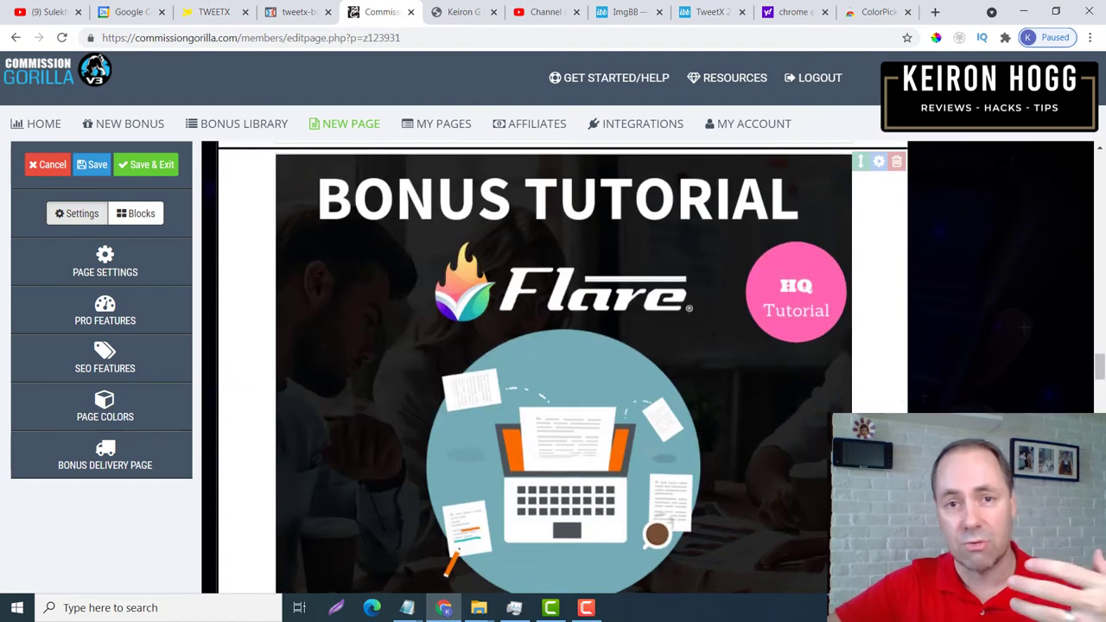
{"action": "scroll", "coordinate": [717, 344], "scroll_direction": "down", "scroll_amount": 15}
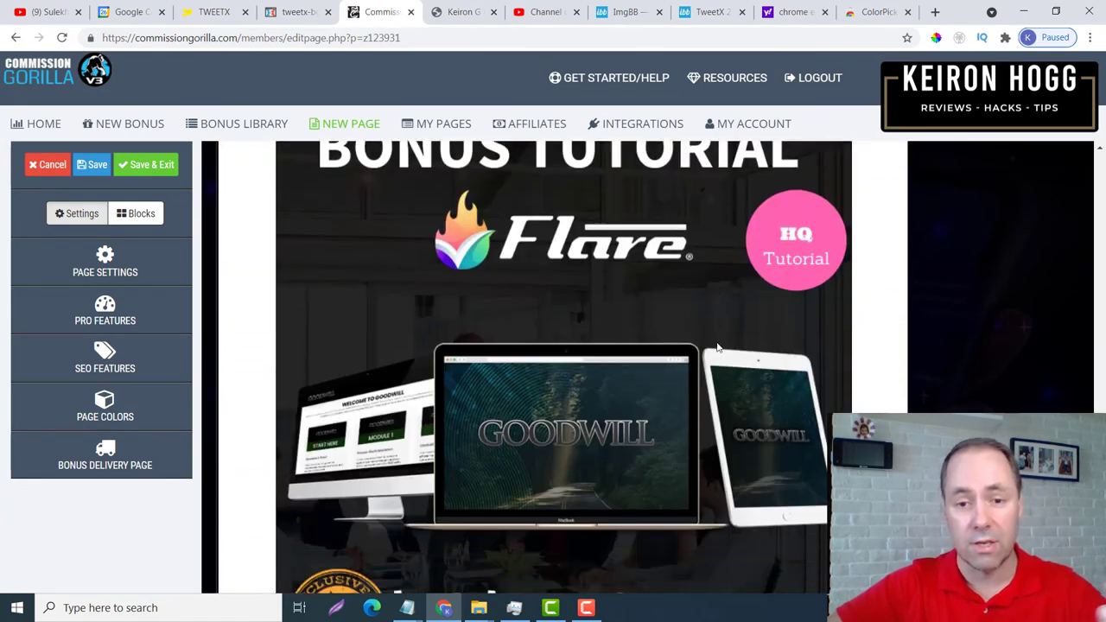
{"action": "scroll", "coordinate": [690, 360], "scroll_direction": "down", "scroll_amount": 2}
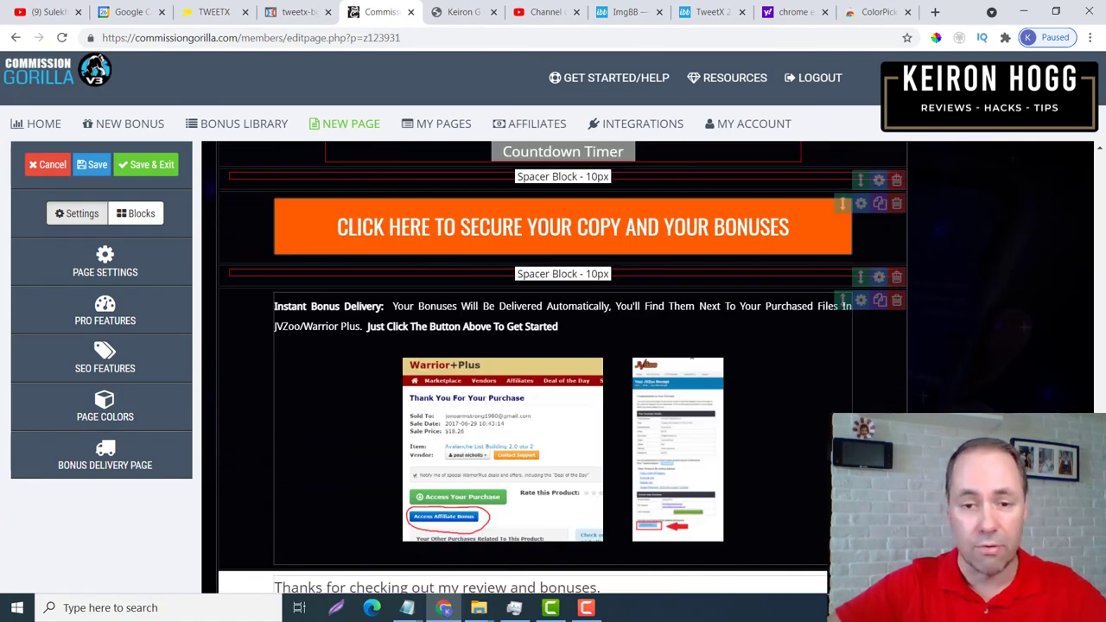
{"action": "scroll", "coordinate": [692, 352], "scroll_direction": "down", "scroll_amount": 6}
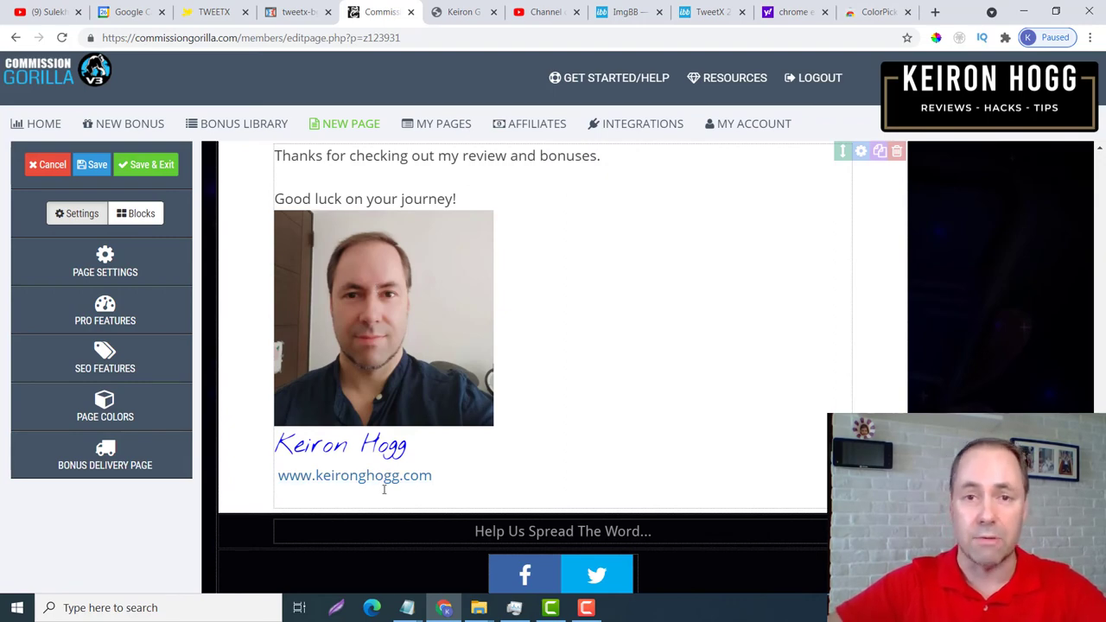
{"action": "scroll", "coordinate": [603, 429], "scroll_direction": "up", "scroll_amount": 15}
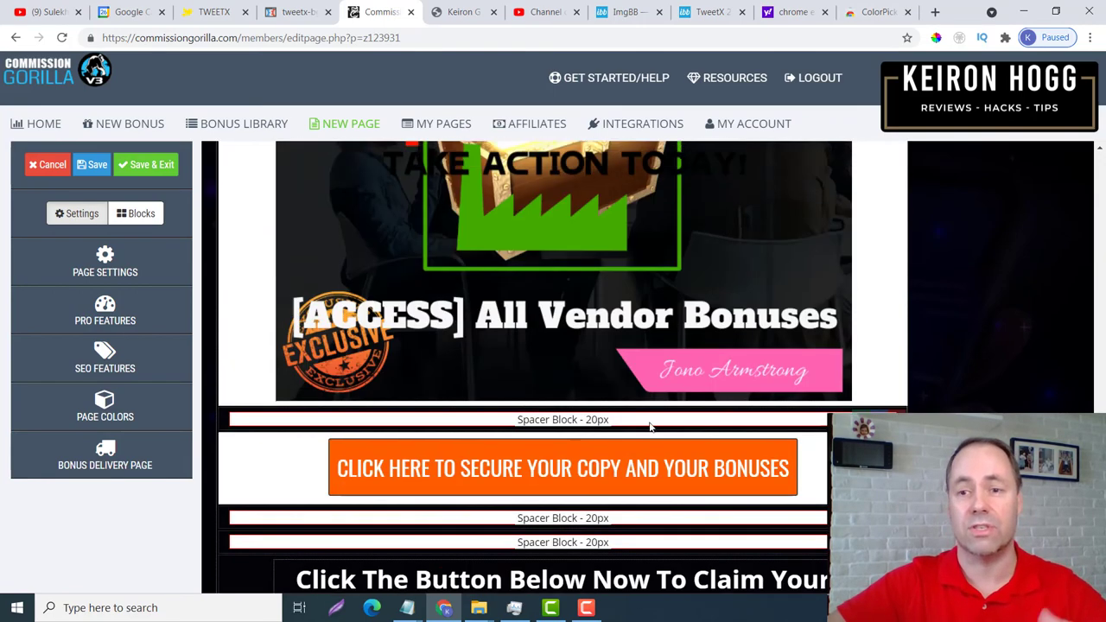
{"action": "scroll", "coordinate": [681, 396], "scroll_direction": "up", "scroll_amount": 20}
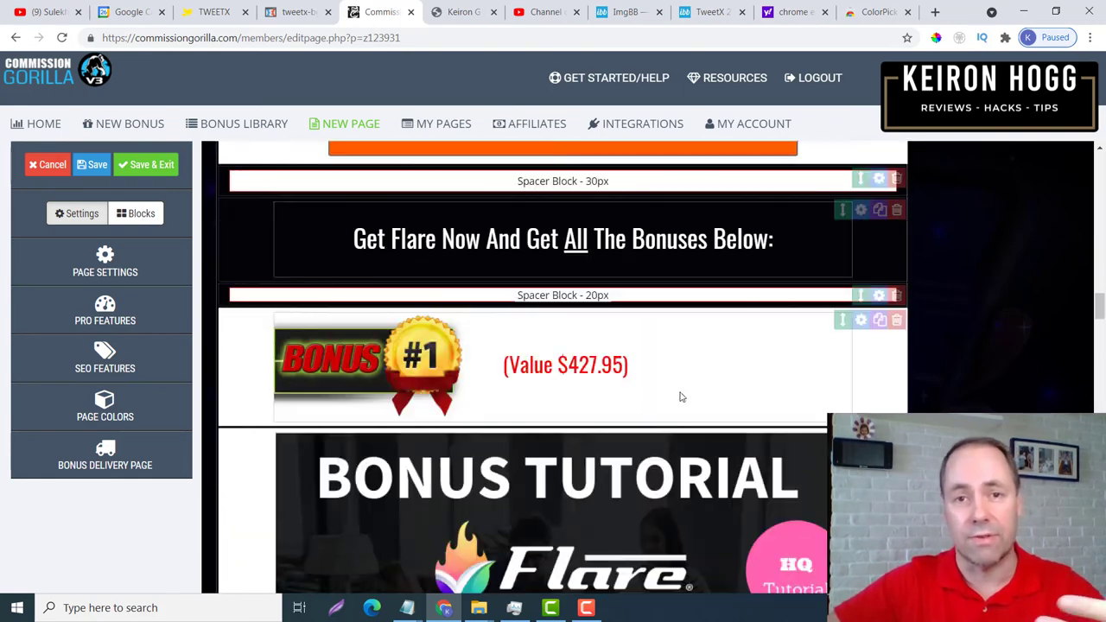
{"action": "scroll", "coordinate": [679, 392], "scroll_direction": "up", "scroll_amount": 10}
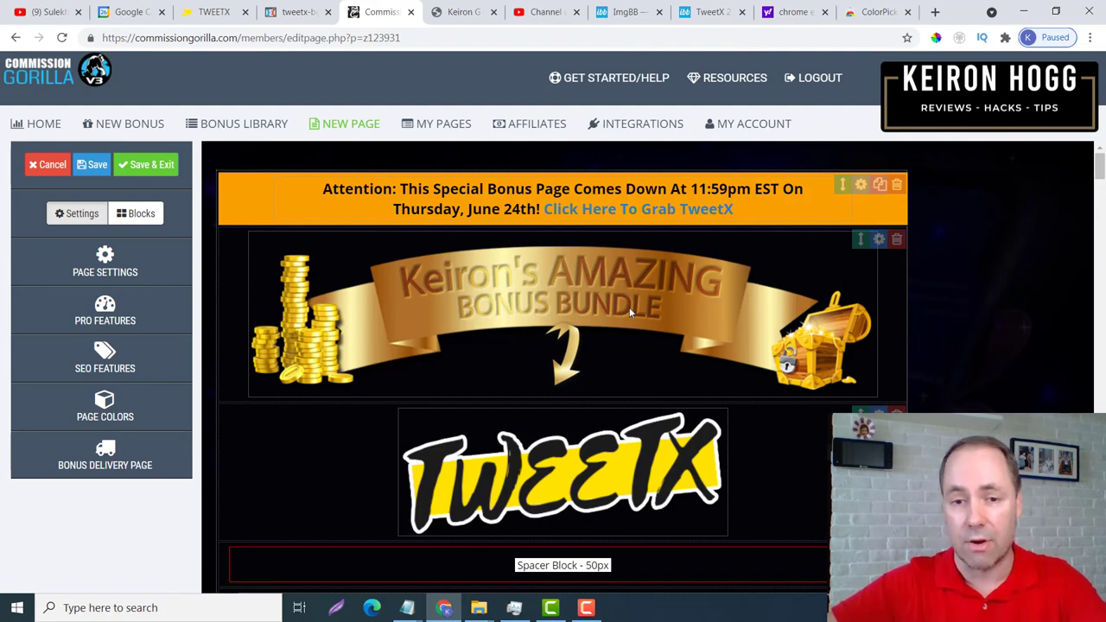
{"action": "scroll", "coordinate": [616, 327], "scroll_direction": "down", "scroll_amount": 3}
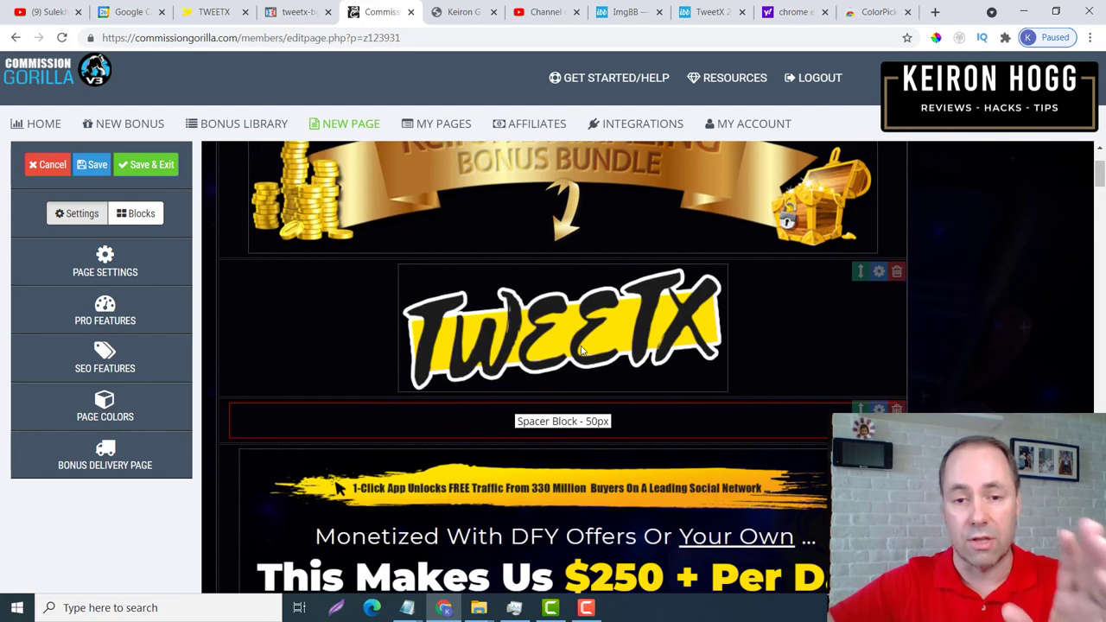
{"action": "scroll", "coordinate": [578, 343], "scroll_direction": "down", "scroll_amount": 10}
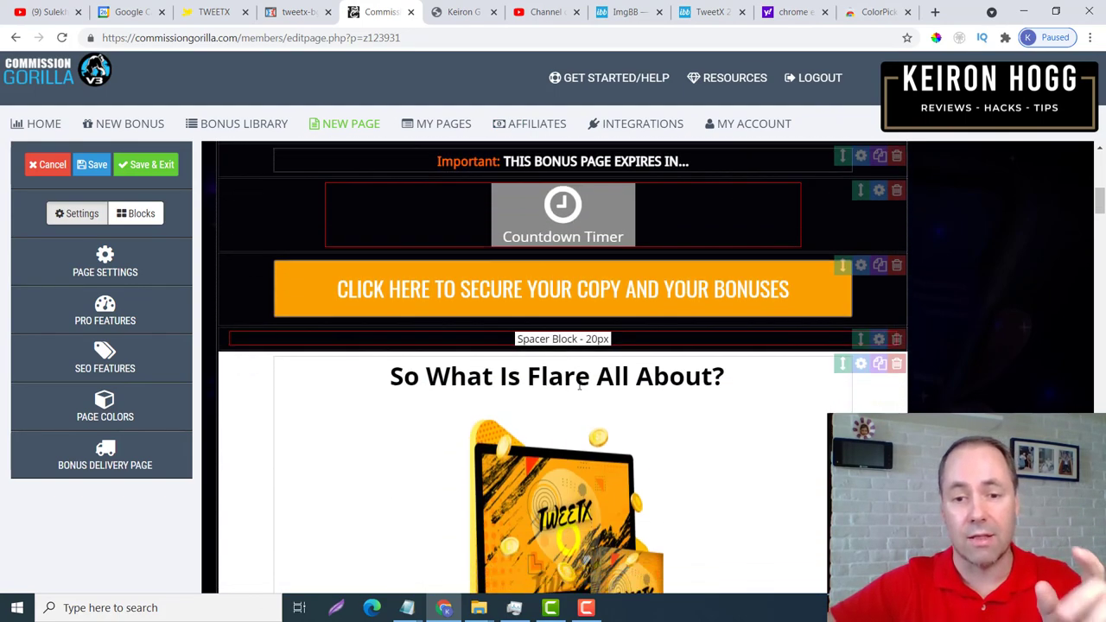
{"action": "scroll", "coordinate": [605, 363], "scroll_direction": "up", "scroll_amount": 13}
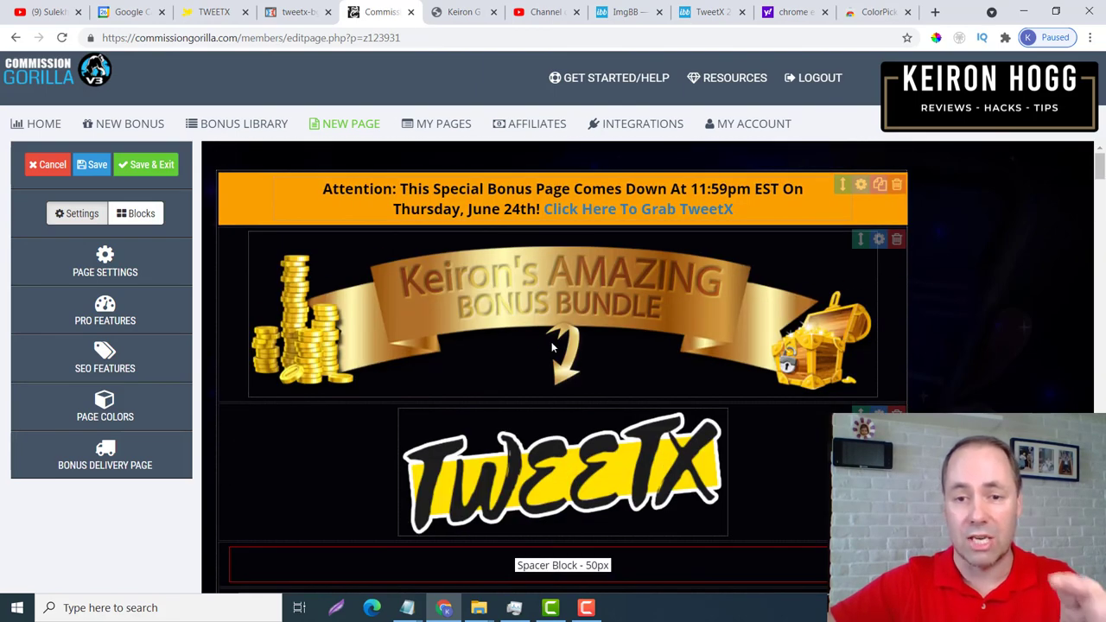